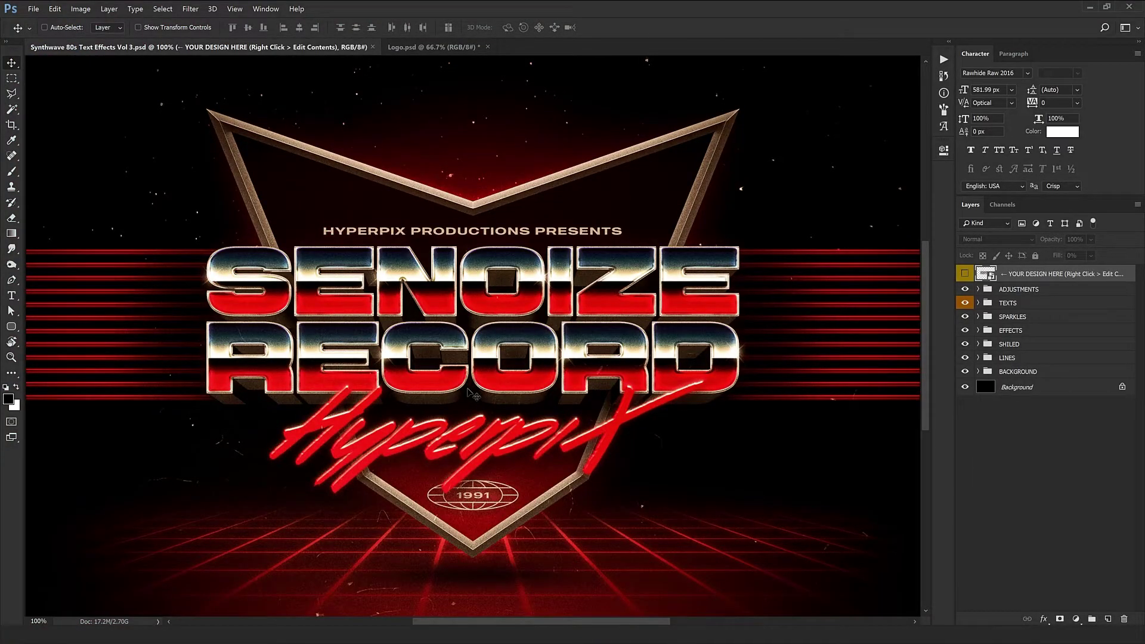
# Examine the finished Honda example in Logo.psd and return to the Synthwave 80s Text Effects document
pyautogui.hotkey('ctrl', 'Tab')
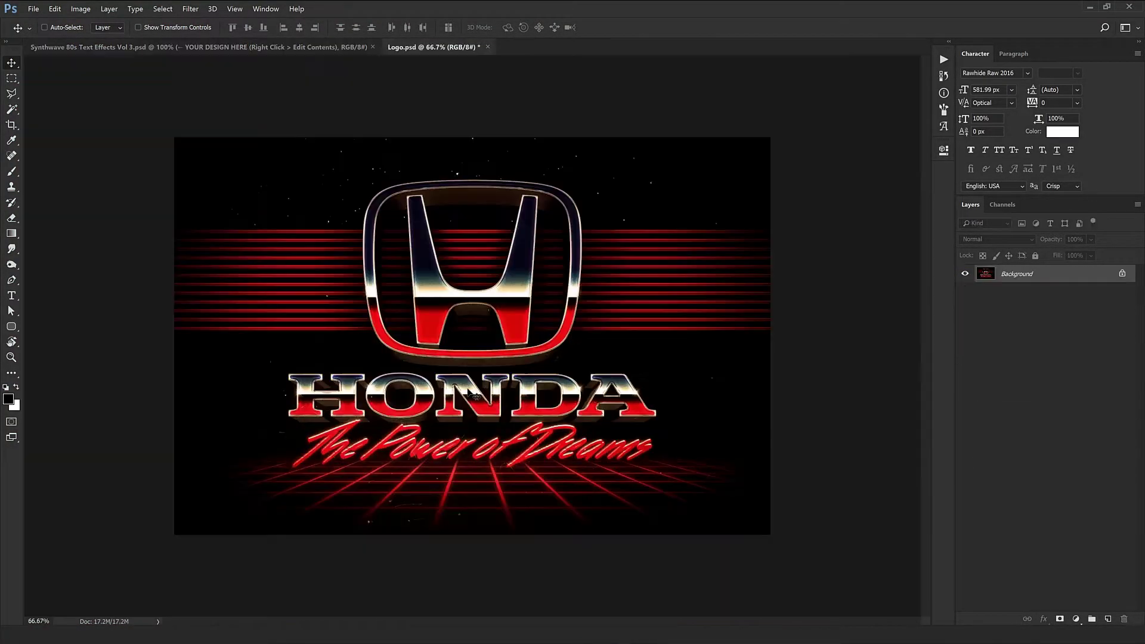
pyautogui.hotkey('ctrl', '+')
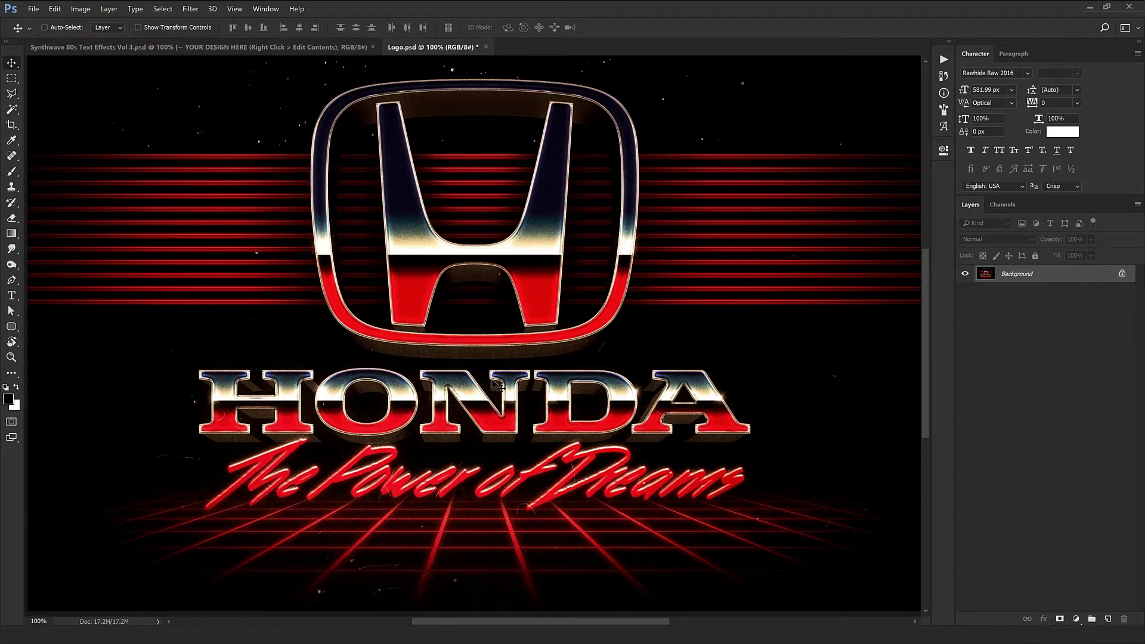
pyautogui.hotkey('ctrl', 'Tab')
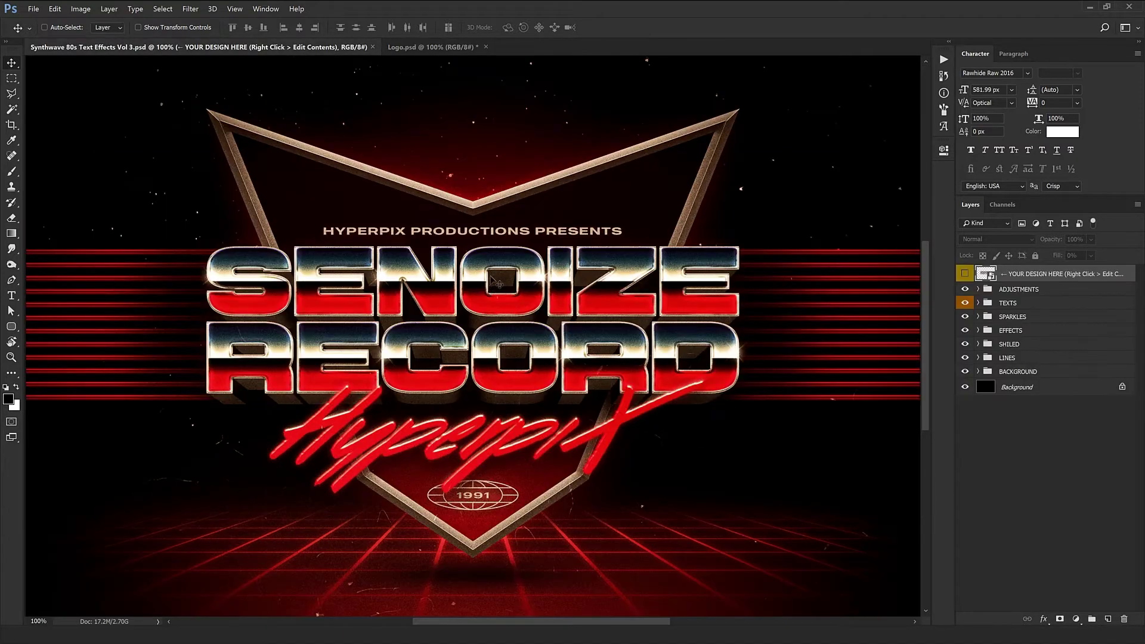
# Open the contents of the YOUR DESIGN HERE smart object for editing
pyautogui.scroll(-1, 491, 288)
pyautogui.scroll(-1, 491, 288)
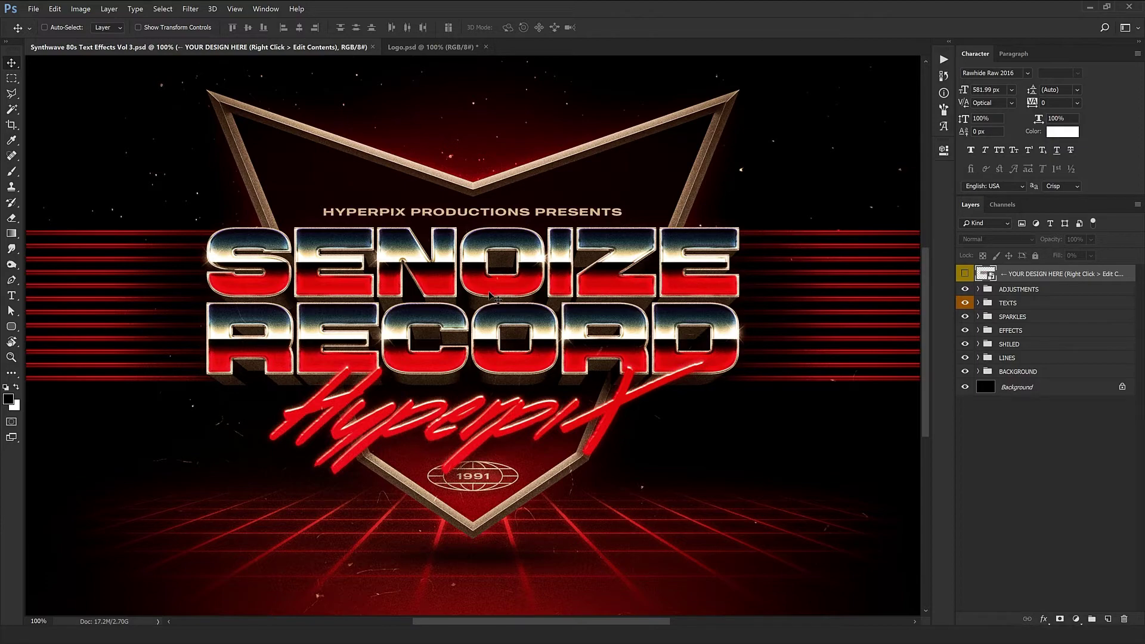
pyautogui.rightClick(1082, 280)
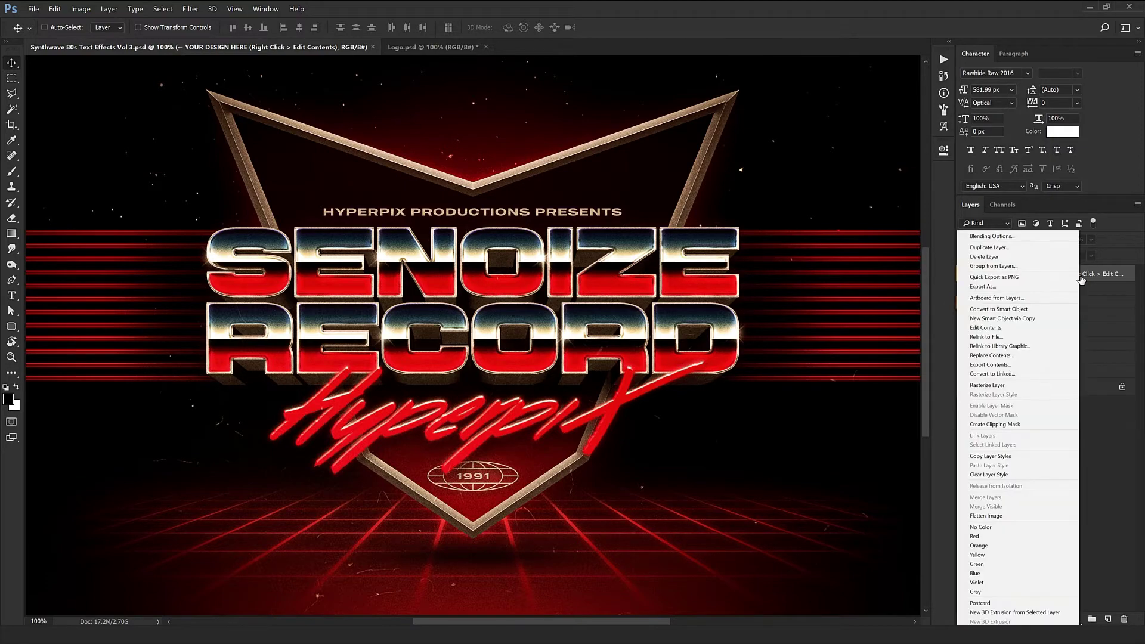
pyautogui.click(1000, 329)
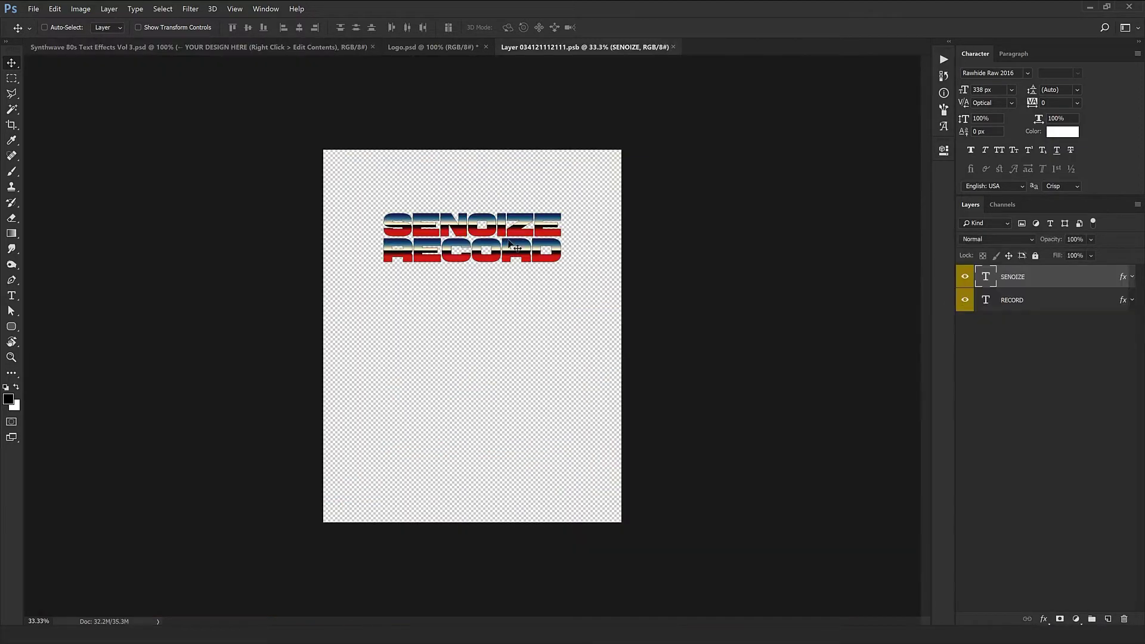
pyautogui.hotkey('ctrl', '0')
pyautogui.hotkey('ctrl', '+')
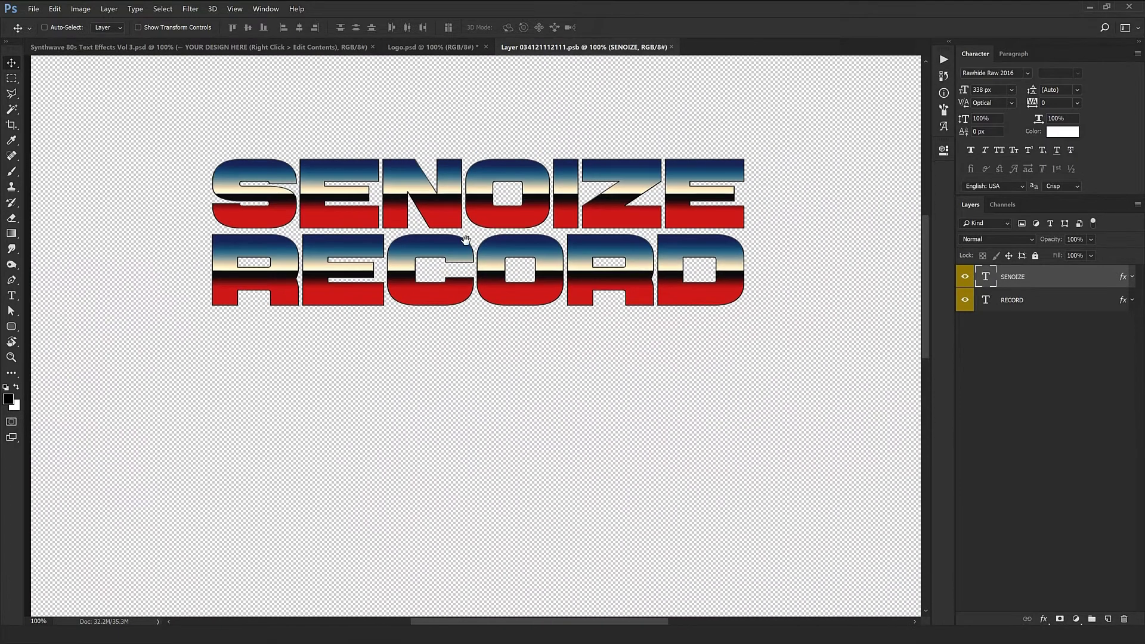
# Replace the SENOIZE text with SYNTH
pyautogui.doubleClick(986, 276)
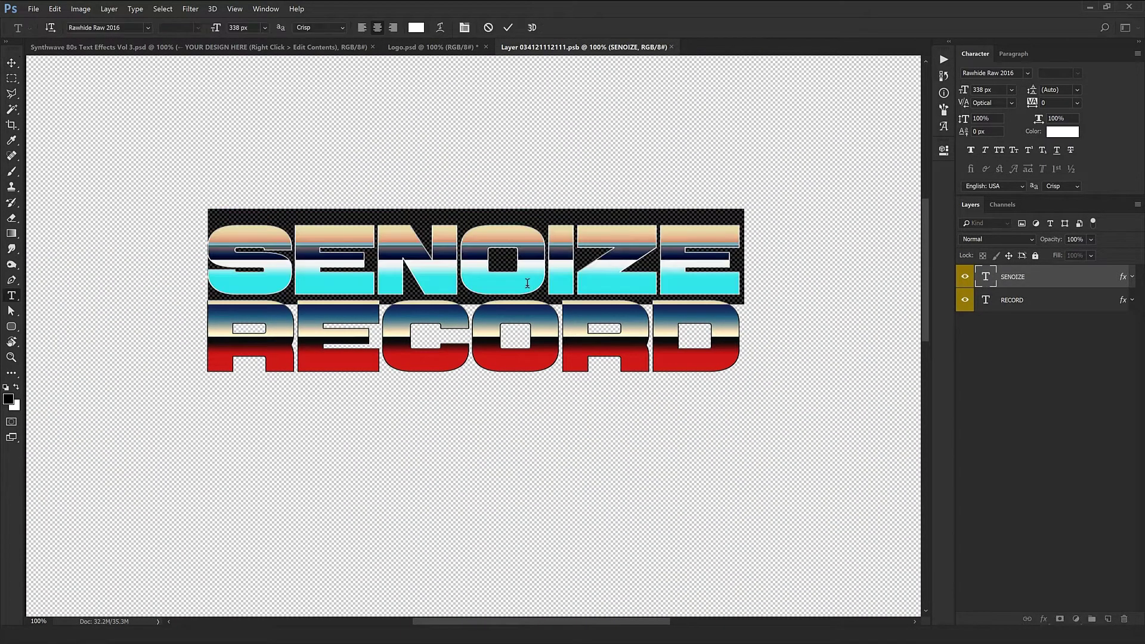
pyautogui.write('SYNTH')
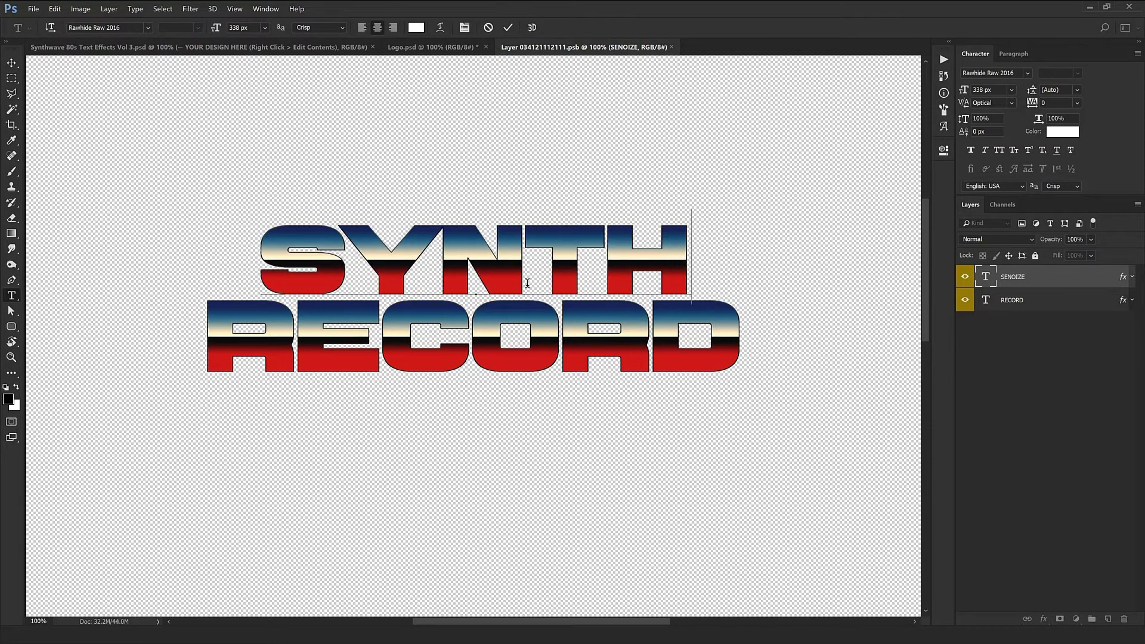
pyautogui.hotkey('ctrl', 'Return')
pyautogui.press('v')
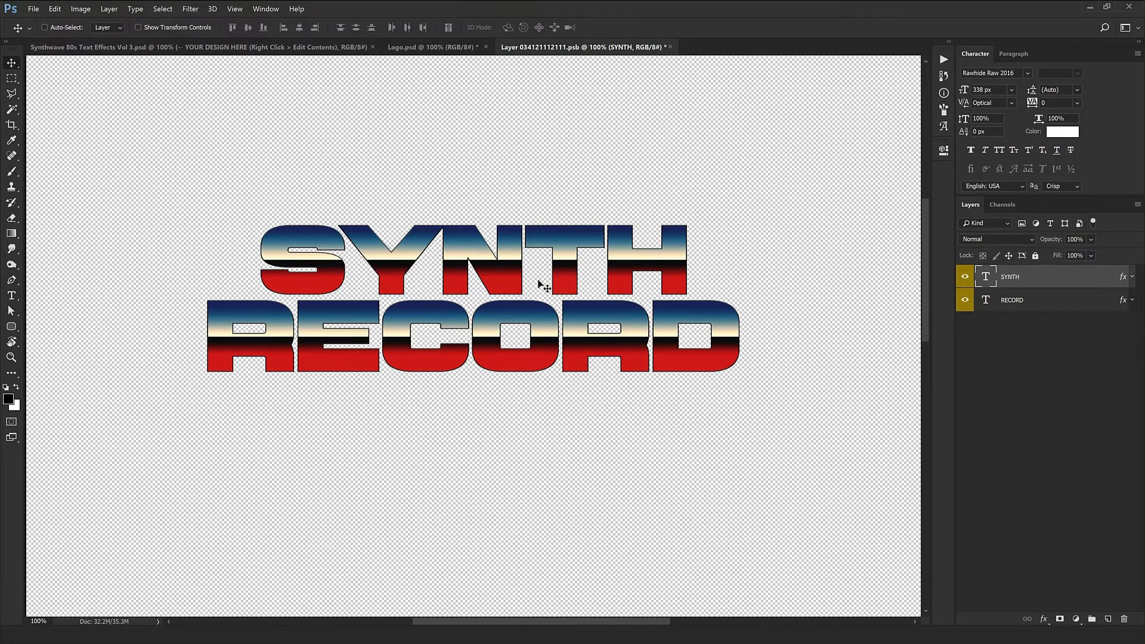
# Replace the RECORD text with TRACK and set the tracking of its letter R to 40
pyautogui.doubleClick(987, 300)
pyautogui.write('TRACK')
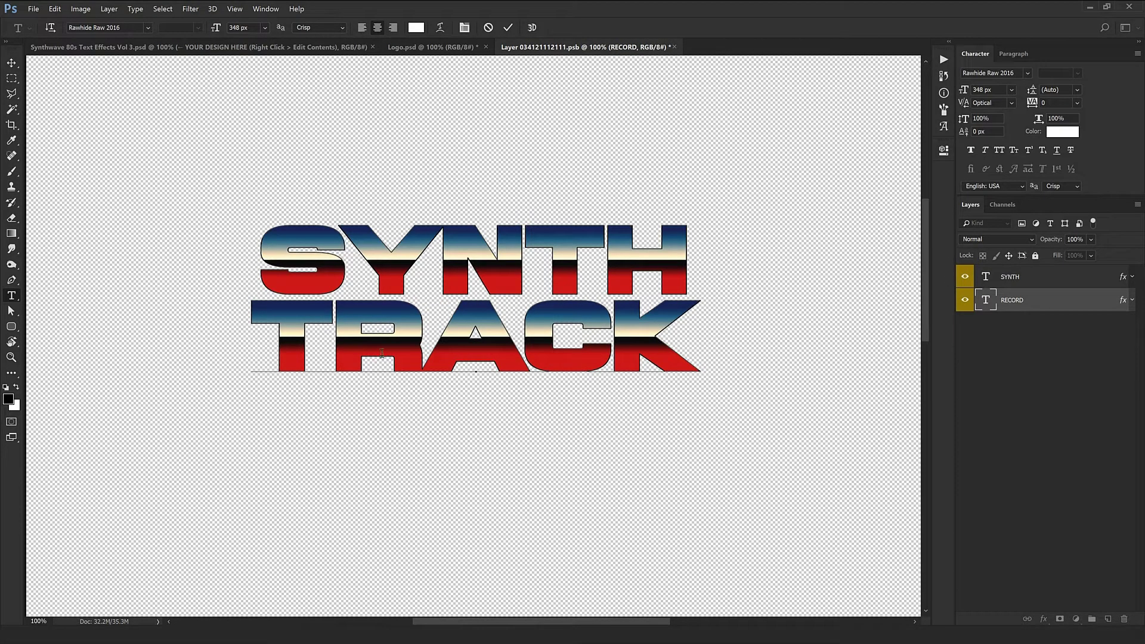
pyautogui.press('Left')
pyautogui.press('Left')
pyautogui.press('Left')
pyautogui.hotkey('shift', 'Left')
pyautogui.write('40')
pyautogui.press('Return')
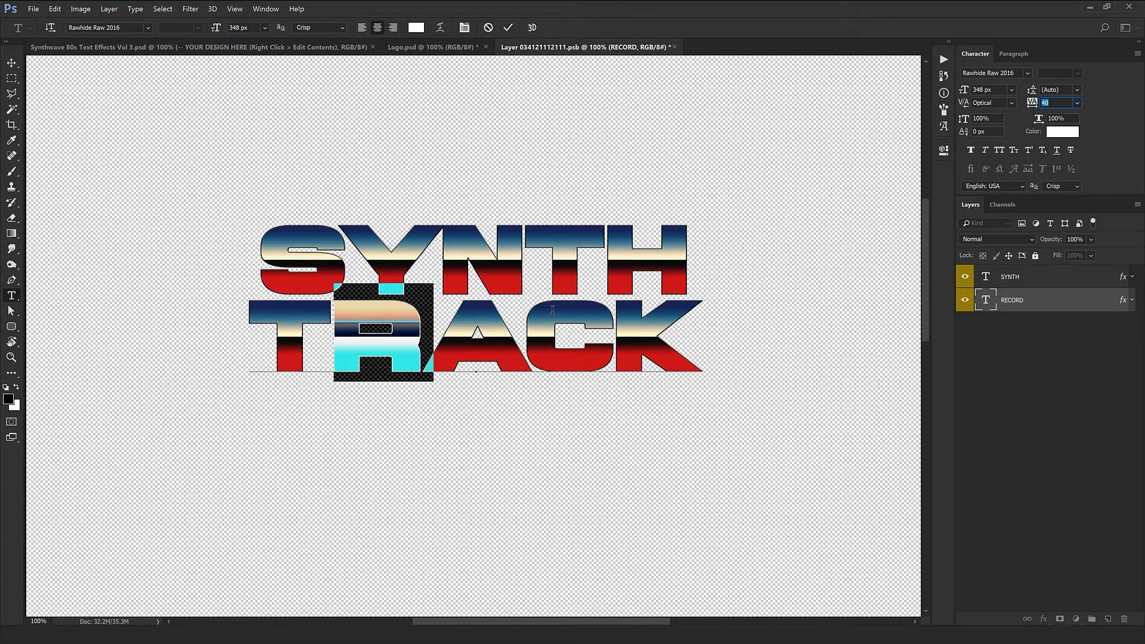
pyautogui.press('Right')
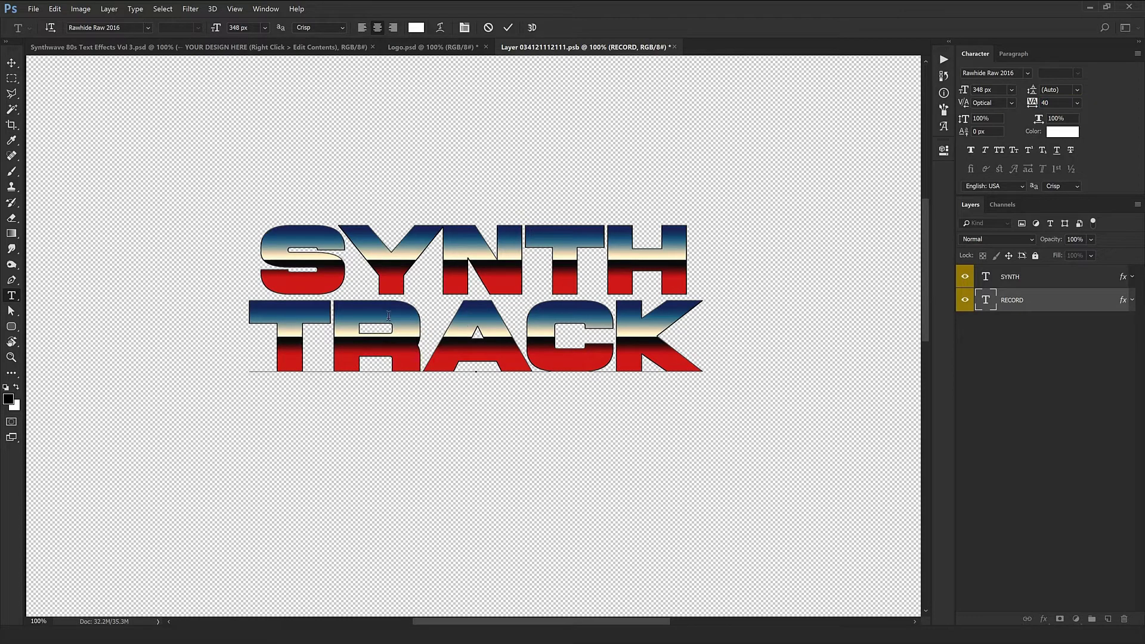
# Set the tracking of the letter Y in SYNTH to 20
pyautogui.moveTo(442, 263); pyautogui.dragTo(349, 262)
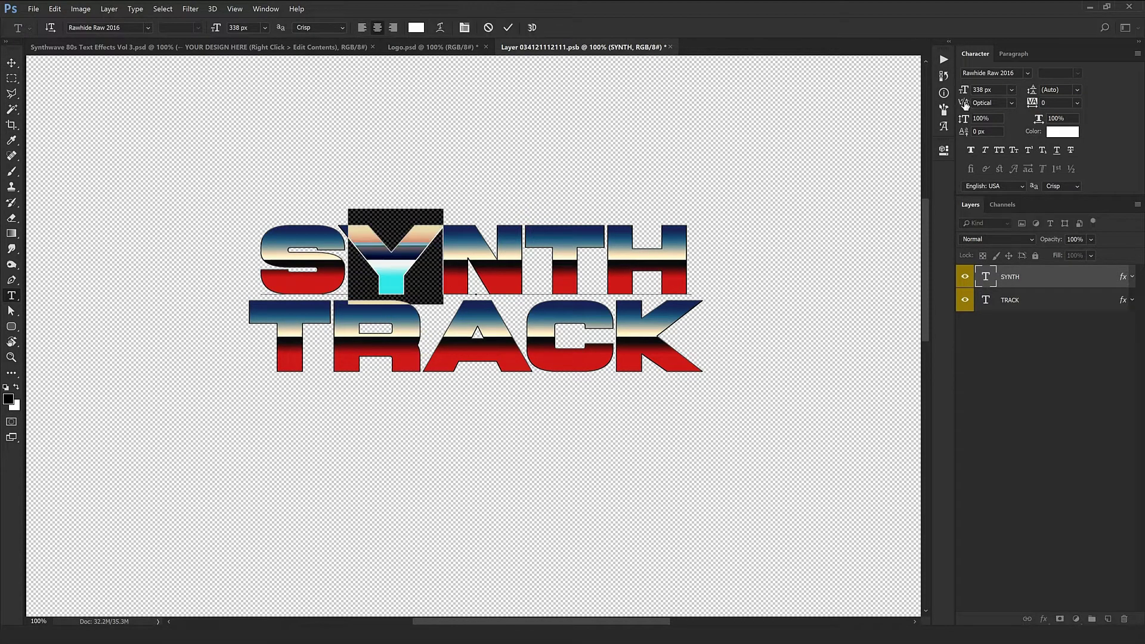
pyautogui.write('20')
pyautogui.press('Return')
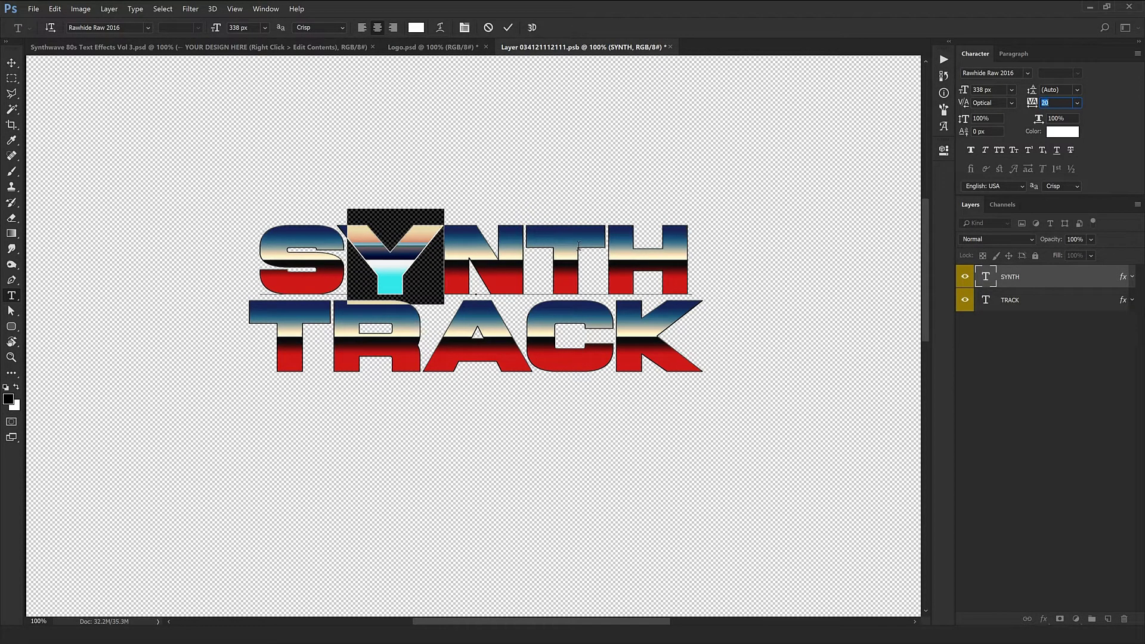
# Set the font size of the whole SYNTH text to 351 px and commit the edit
pyautogui.click(578, 244)
pyautogui.hotkey('ctrl', 'a')
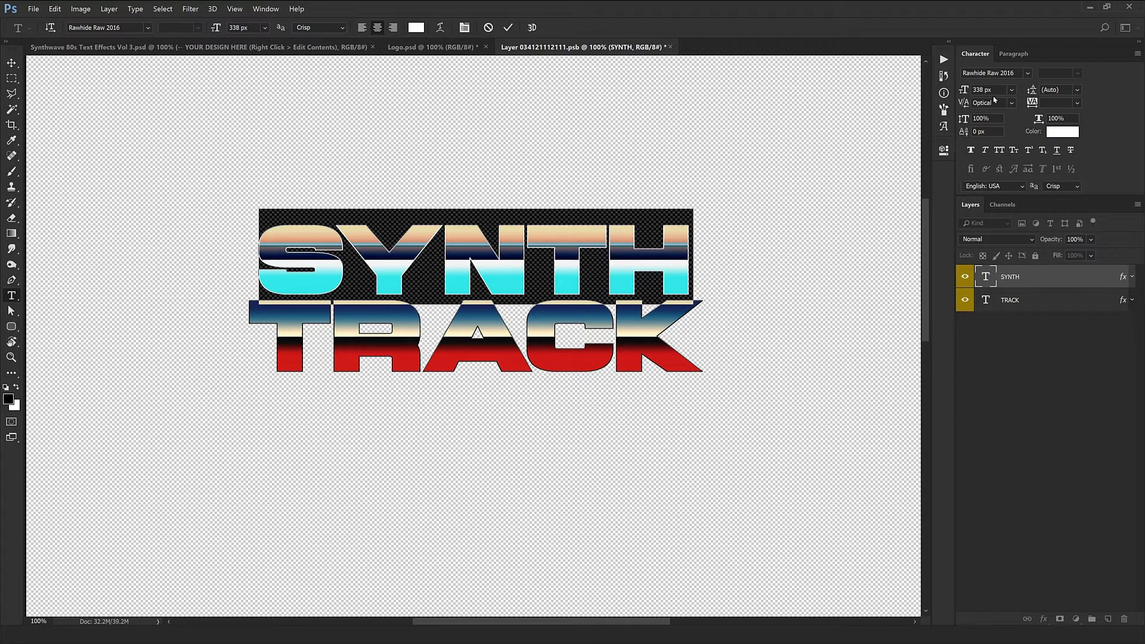
pyautogui.click(988, 90)
pyautogui.write('351')
pyautogui.press('Return')
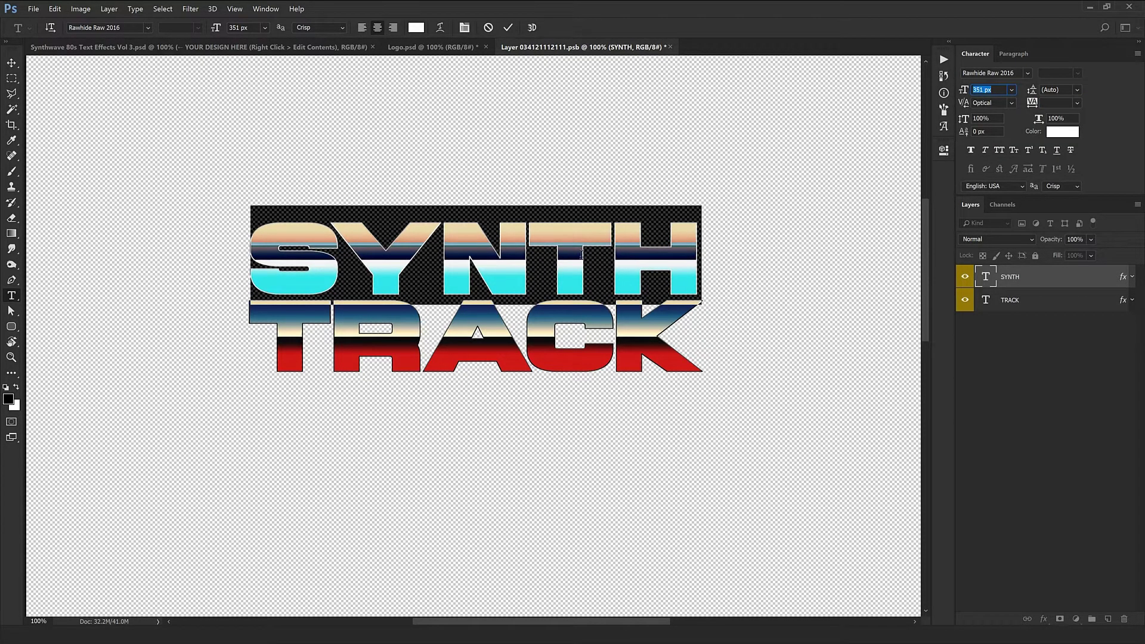
pyautogui.click(582, 255)
pyautogui.click(11, 62)
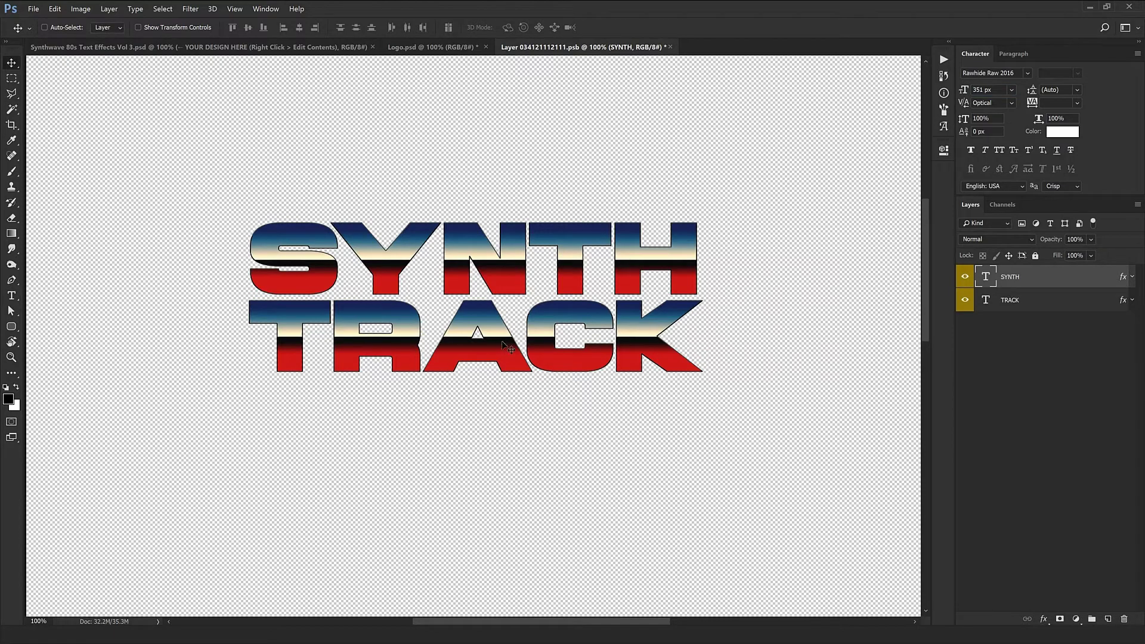
# Fine-tune the TRACK layer's Pattern Overlay so its horizon line meets the inner corner of the K
pyautogui.click(1113, 301)
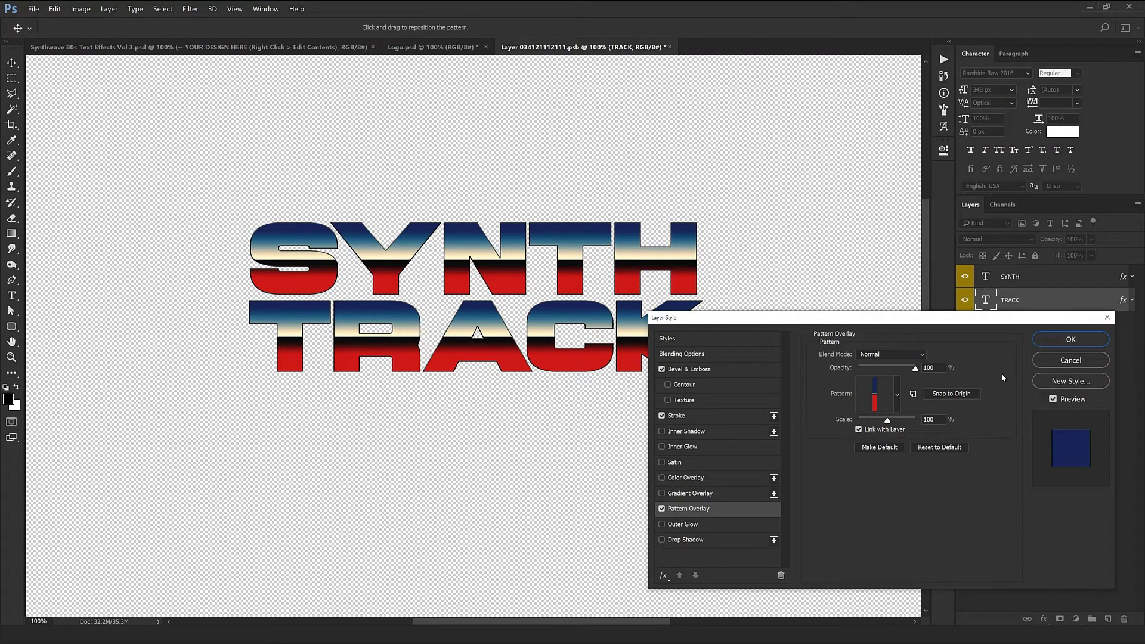
pyautogui.click(1071, 339)
pyautogui.doubleClick(1126, 304)
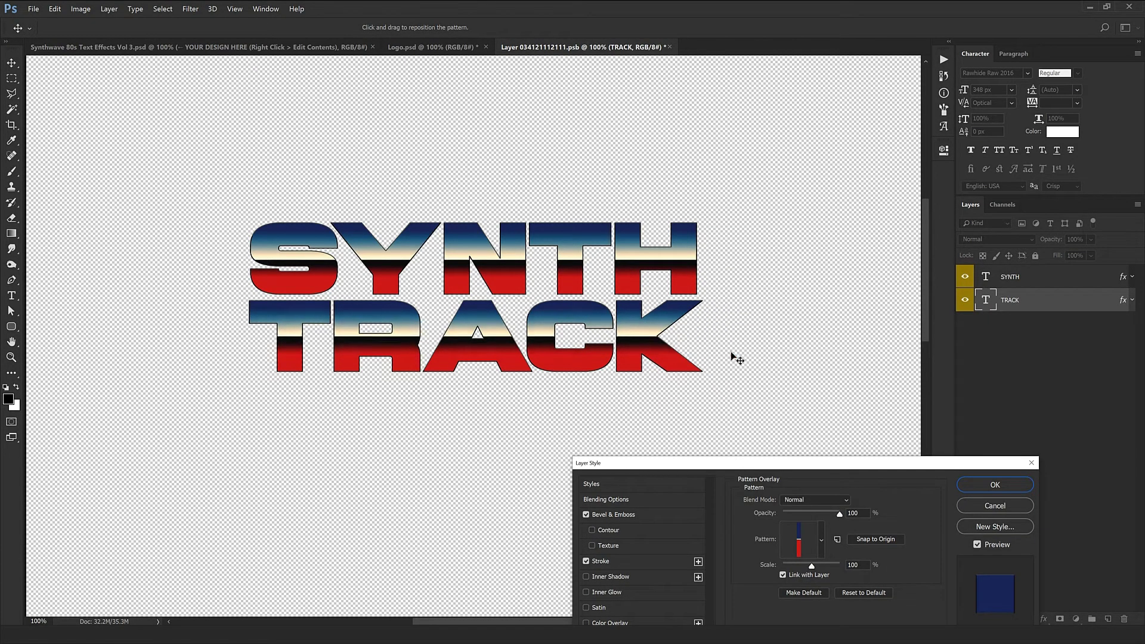
pyautogui.scroll(7, 667, 340)
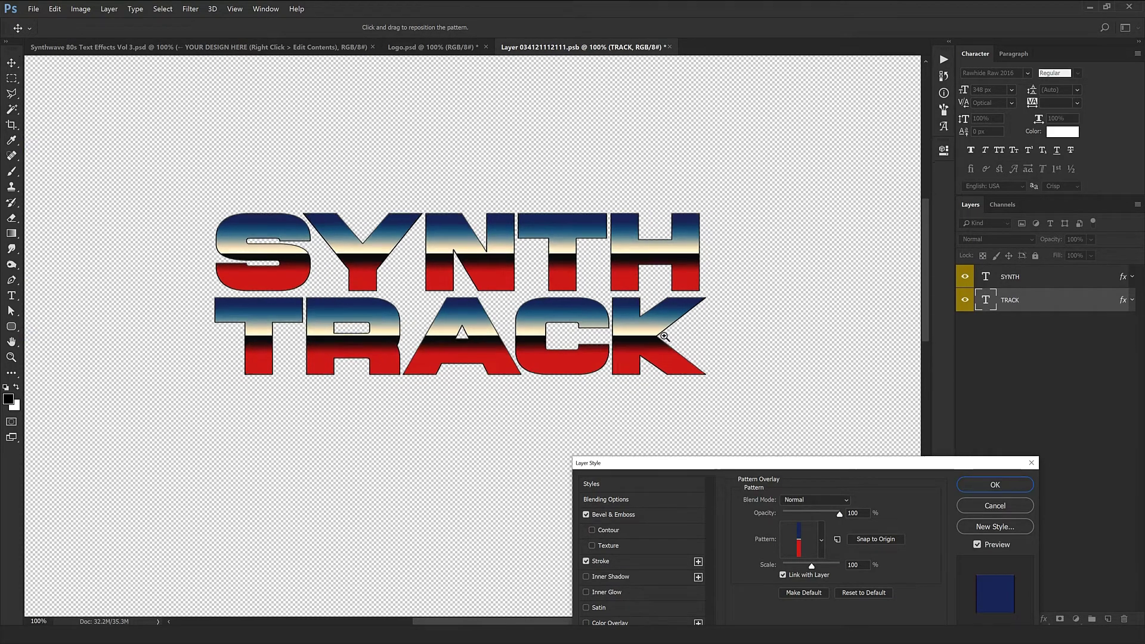
pyautogui.press('Return')
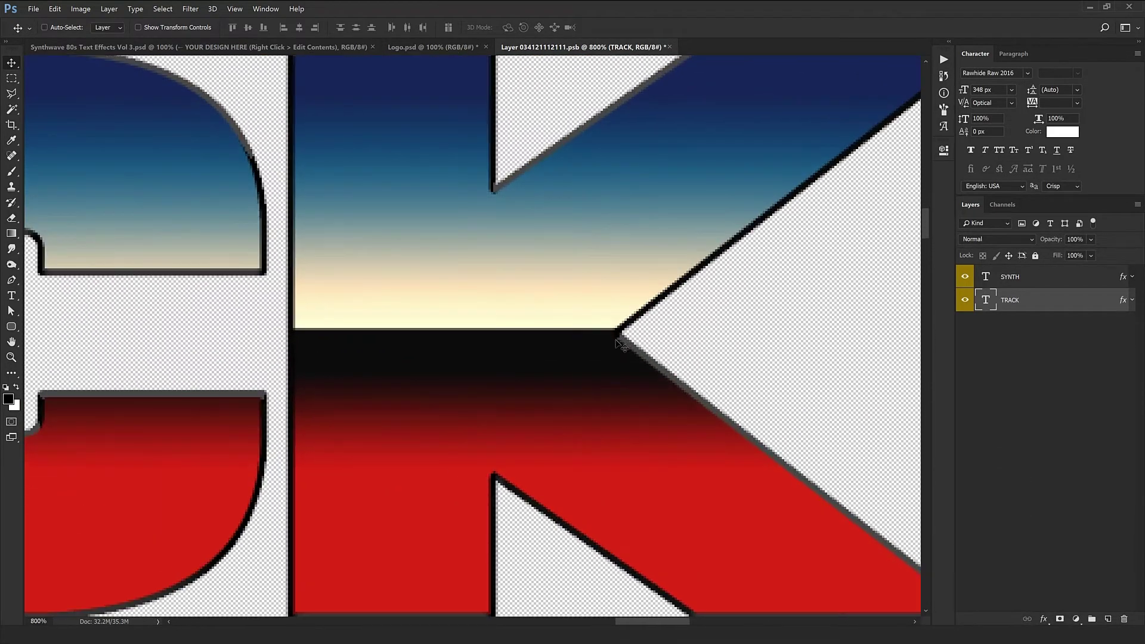
# Shift the SYNTH layer's Pattern Overlay slightly upward and apply the layer style
pyautogui.hotkey('ctrl', '-')
pyautogui.hotkey('ctrl', '-')
pyautogui.hotkey('ctrl', '-')
pyautogui.hotkey('ctrl', '-')
pyautogui.hotkey('ctrl', '-')
pyautogui.hotkey('ctrl', '-')
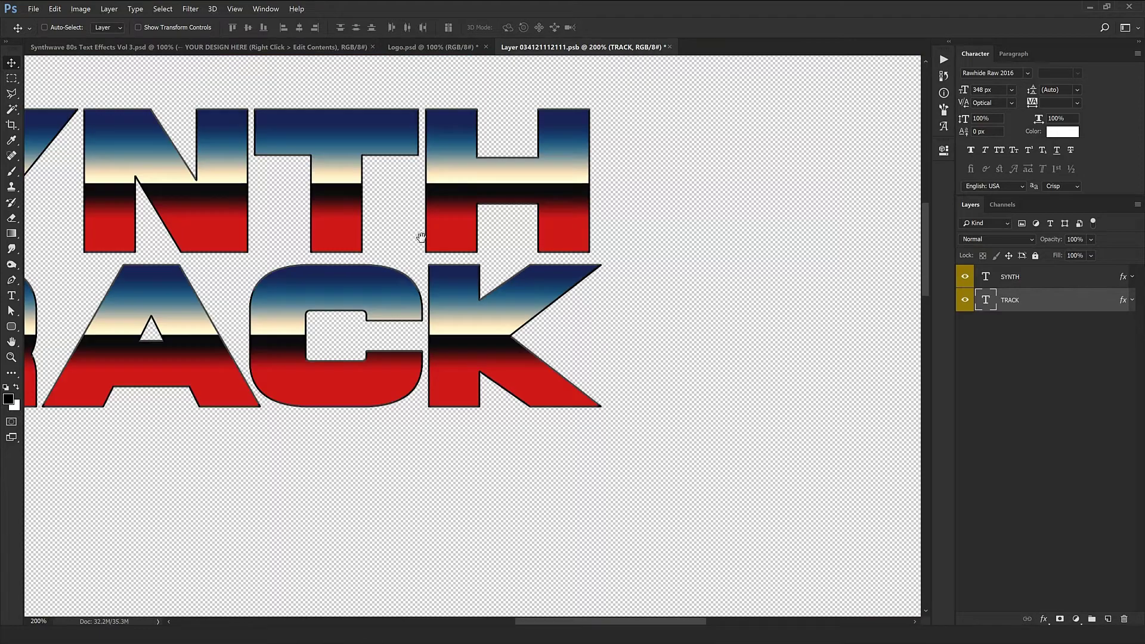
pyautogui.moveTo(420, 238); pyautogui.dragTo(622, 303)
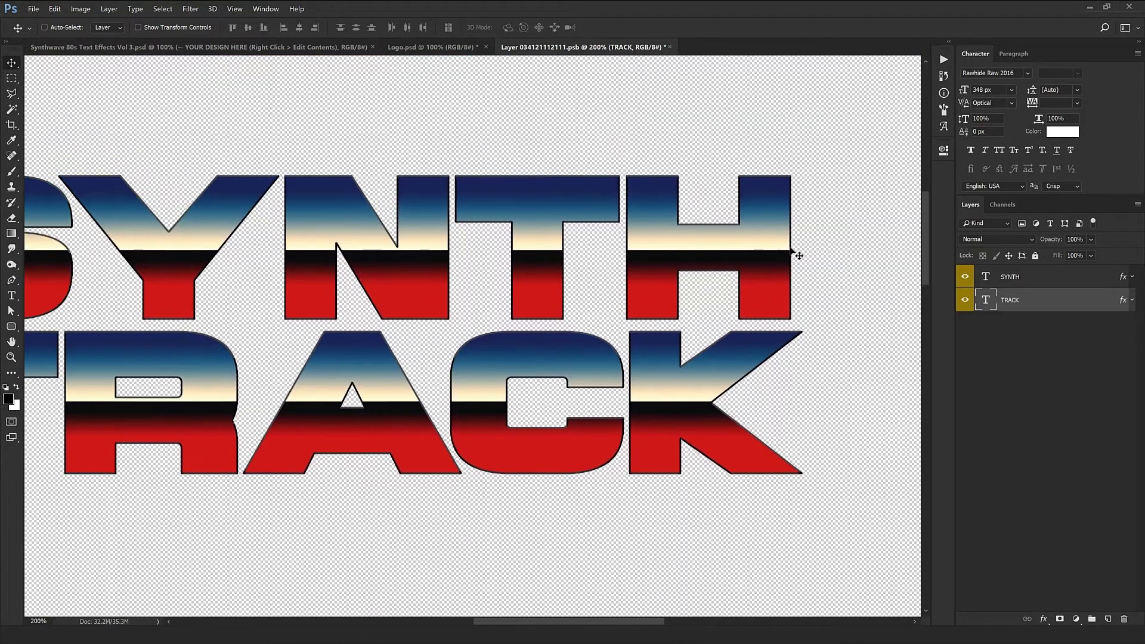
pyautogui.doubleClick(1121, 278)
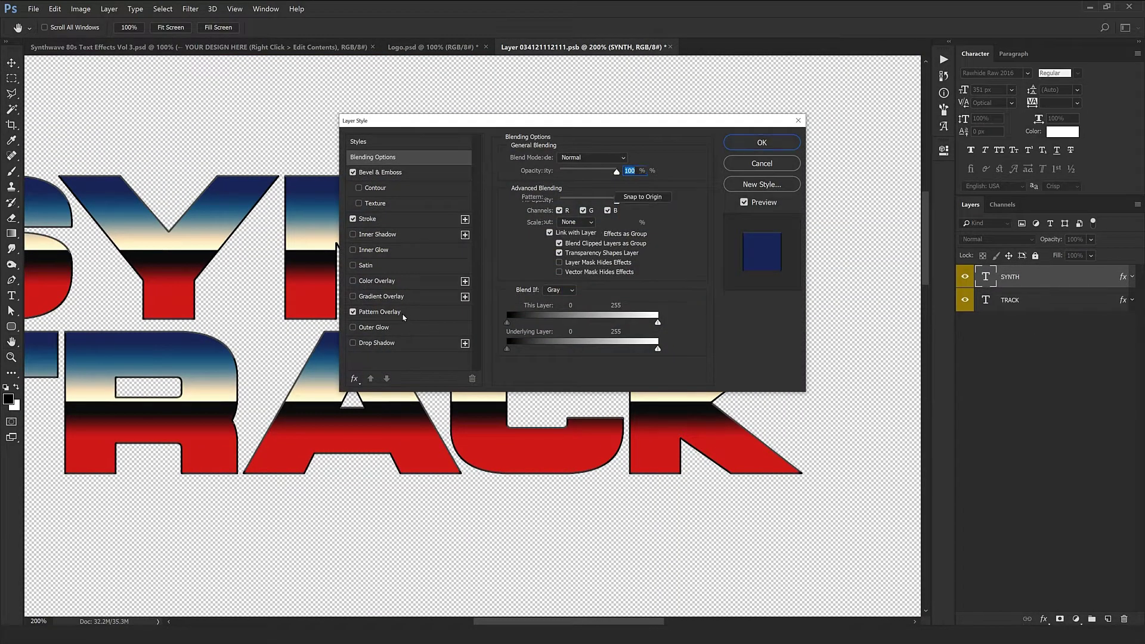
pyautogui.moveTo(643, 125); pyautogui.dragTo(641, 419)
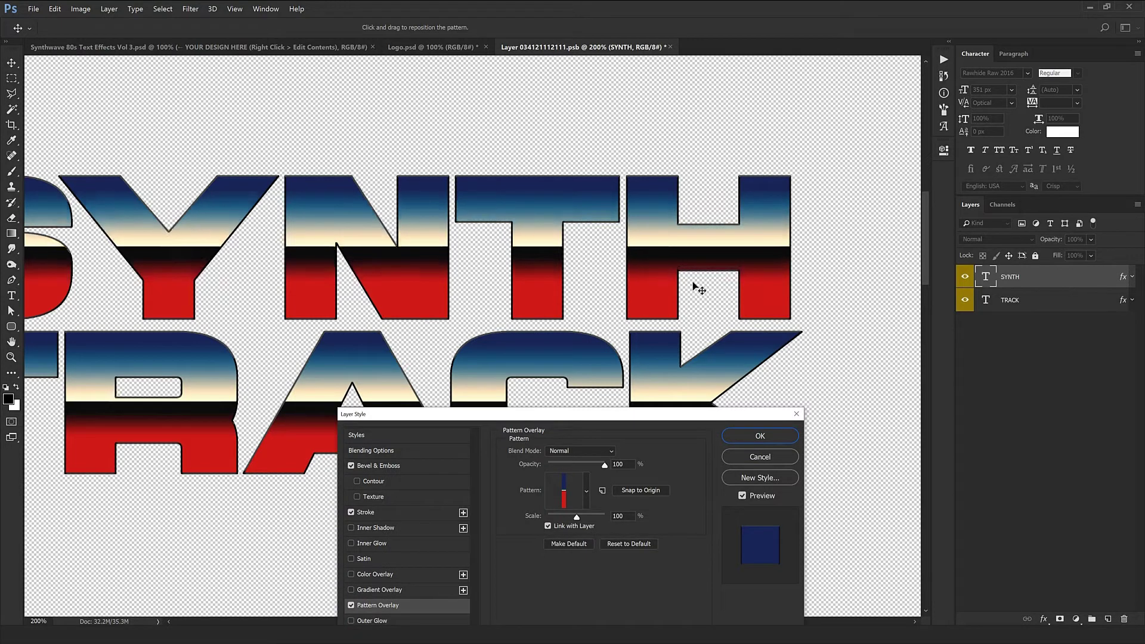
pyautogui.click(761, 436)
# Close the smart object document and save its changes to update the main design
pyautogui.hotkey('ctrl', '0')
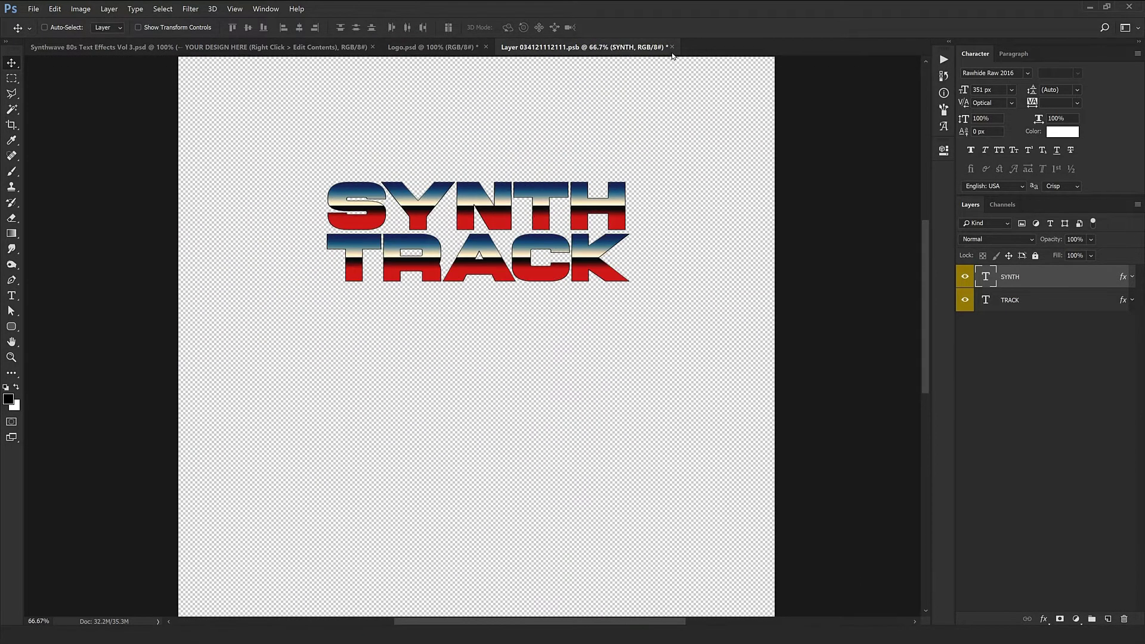
pyautogui.click(672, 47)
pyautogui.click(541, 242)
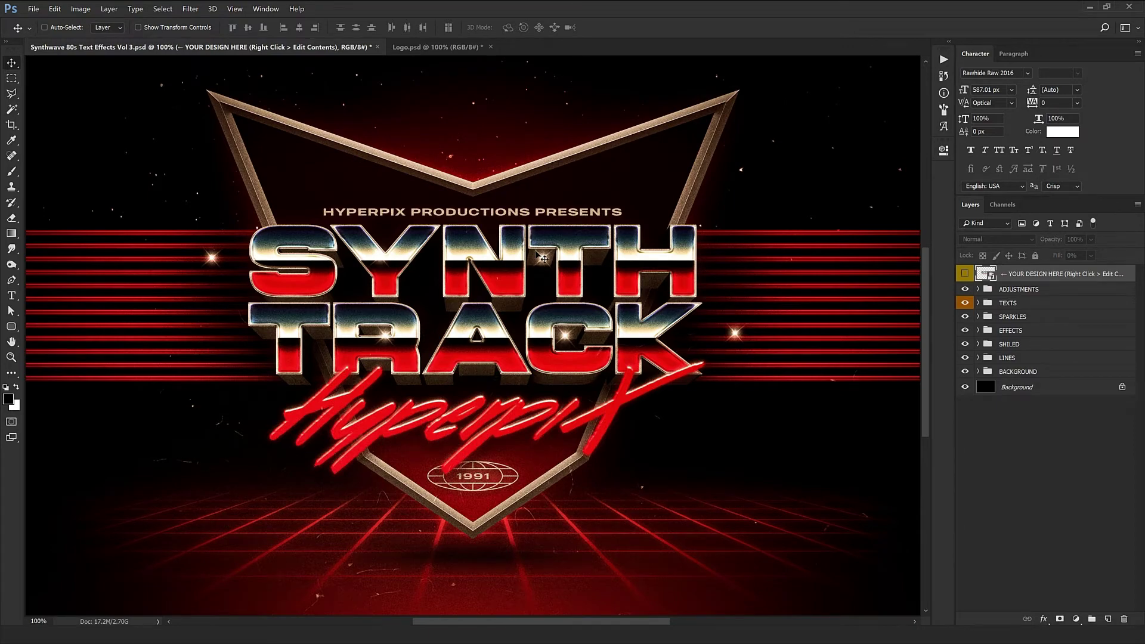
pyautogui.hotkey('ctrl', '-')
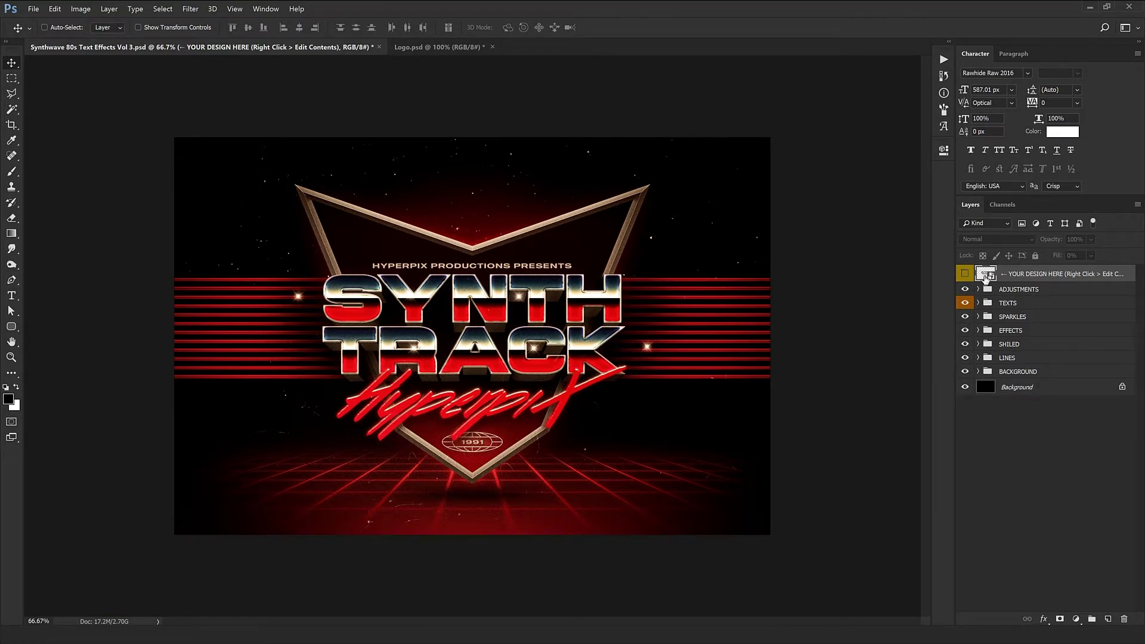
# Reopen the smart object, set the horizontal scale of the SYNTH and TRACK text to 110%, and close it with the changes saved
pyautogui.doubleClick(537, 295)
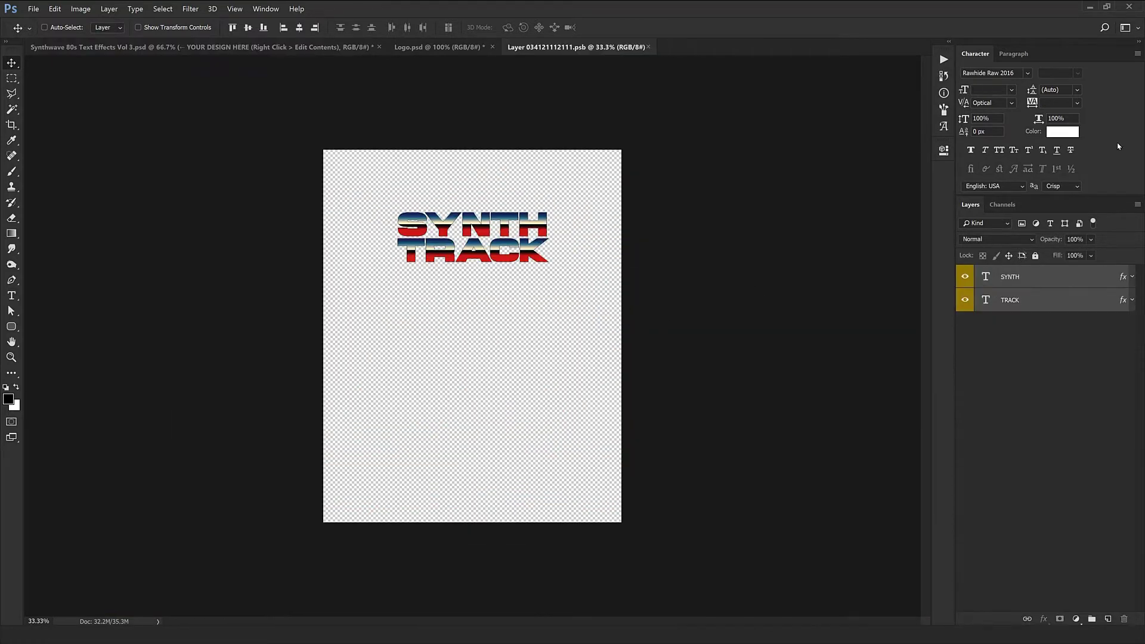
pyautogui.write('120')
pyautogui.press('Return')
pyautogui.write('110')
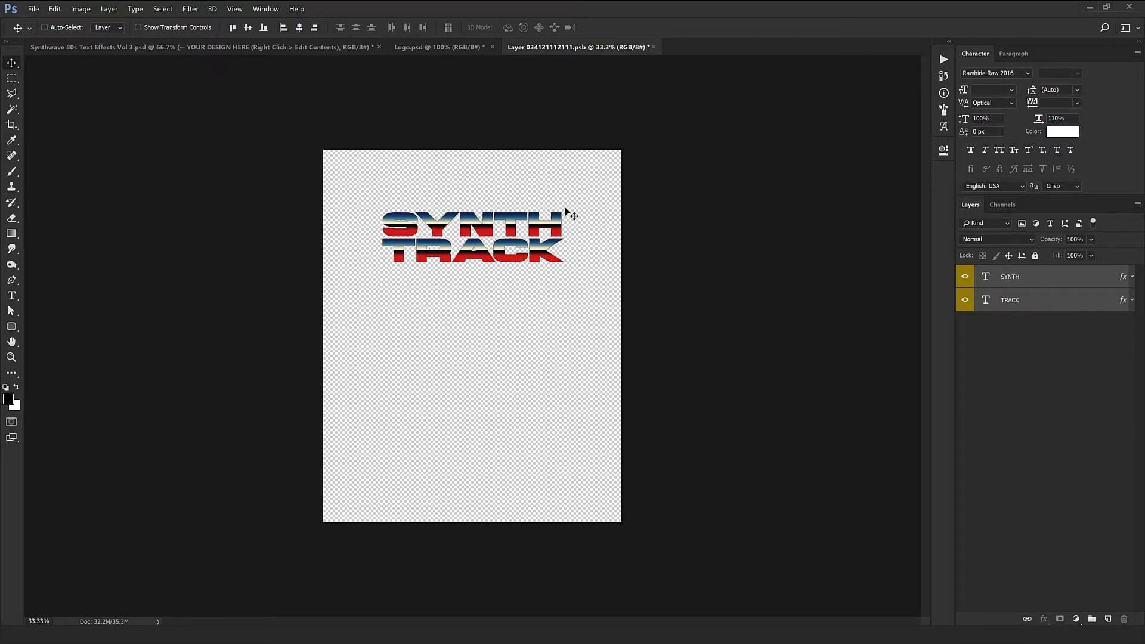
pyautogui.press('Return')
pyautogui.click(656, 48)
pyautogui.click(545, 242)
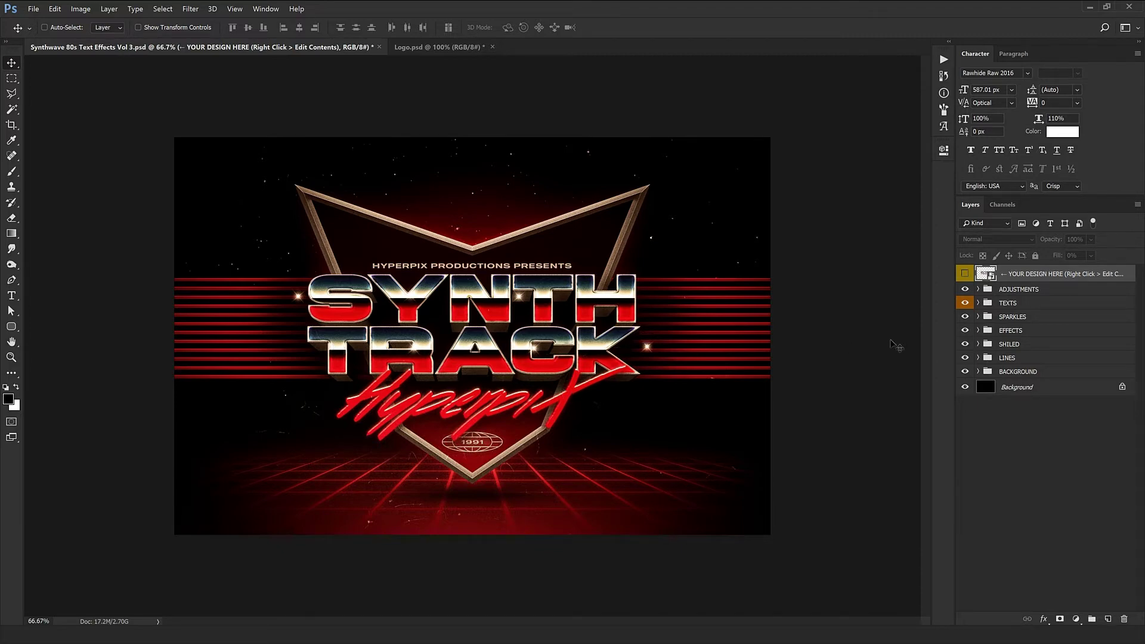
# Expand the EFFECTS group and its EXTRUSION subgroup to show the extrusion levels
pyautogui.click(978, 331)
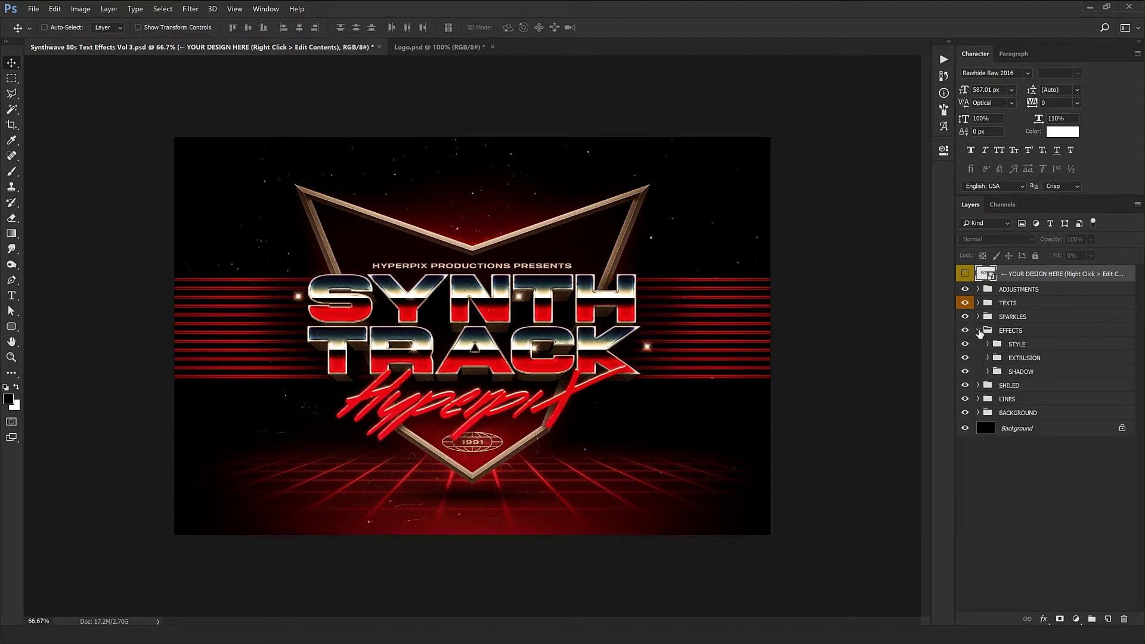
pyautogui.click(1017, 358)
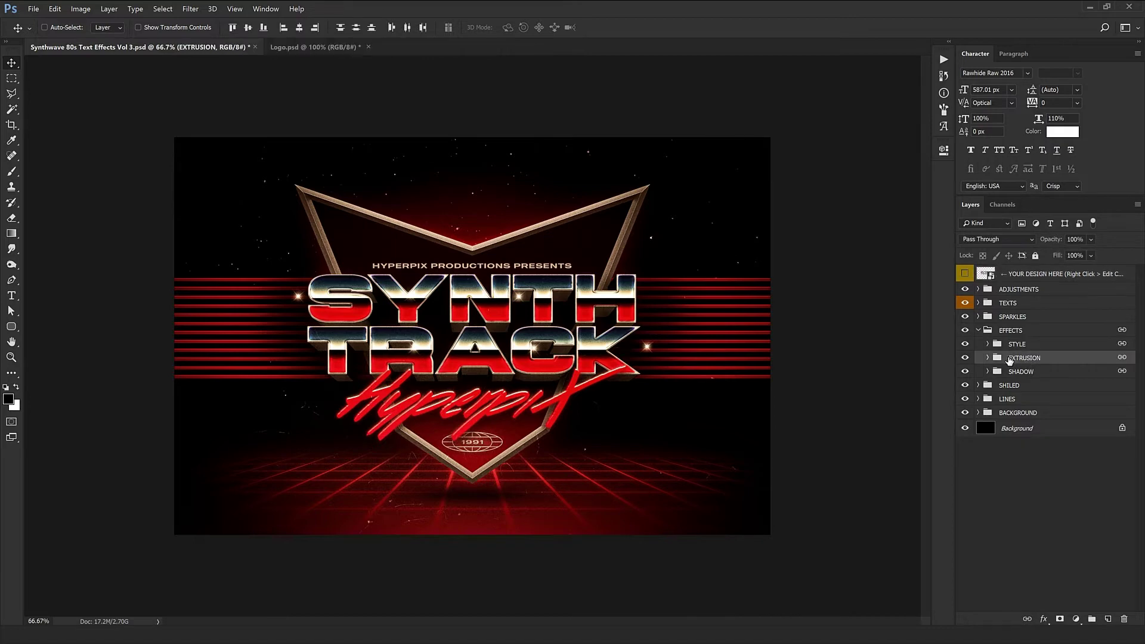
pyautogui.click(988, 358)
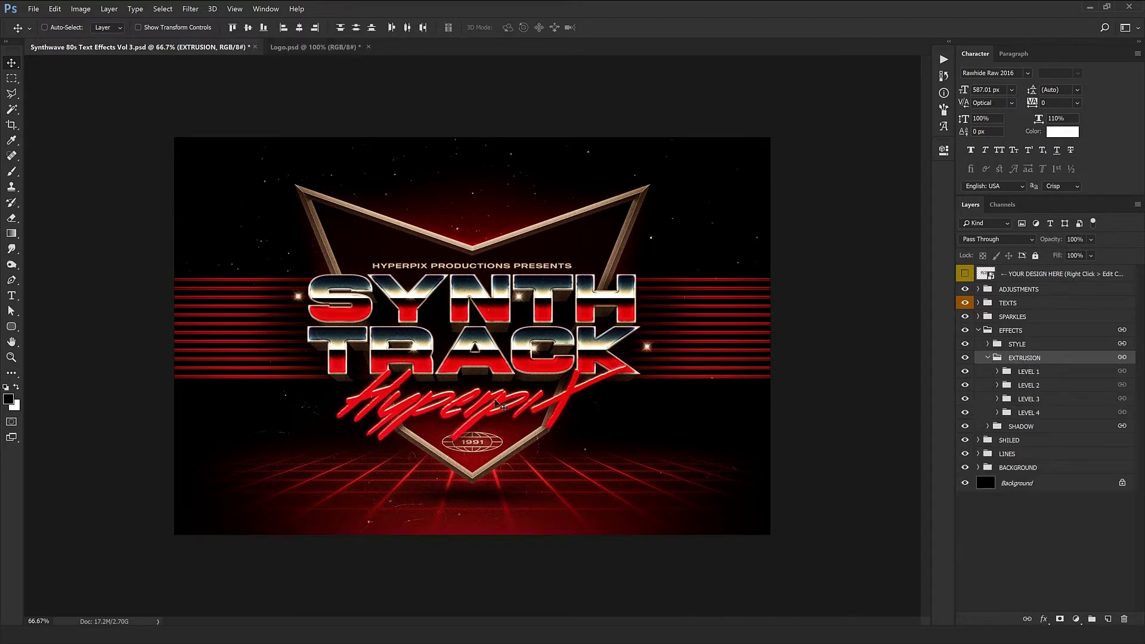
# Compare the lettering with and without the EXTRUSION group up close and in full view, leaving the group hidden
pyautogui.hotkey('ctrl', '+')
pyautogui.hotkey('ctrl', '+')
pyautogui.moveTo(465, 428); pyautogui.dragTo(478, 328)
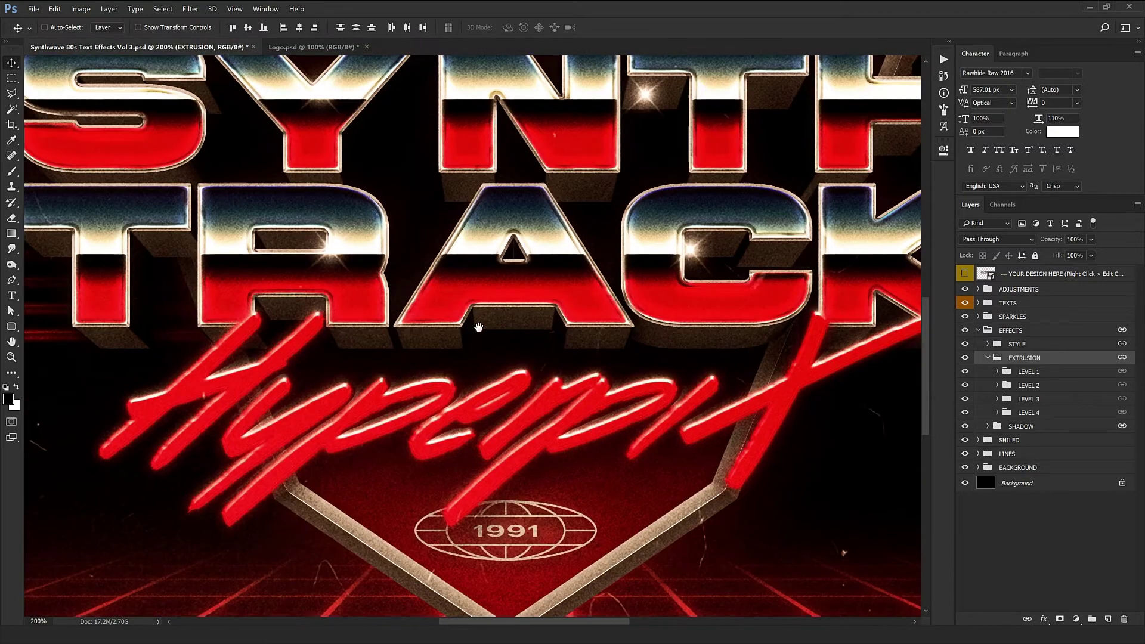
pyautogui.click(969, 359)
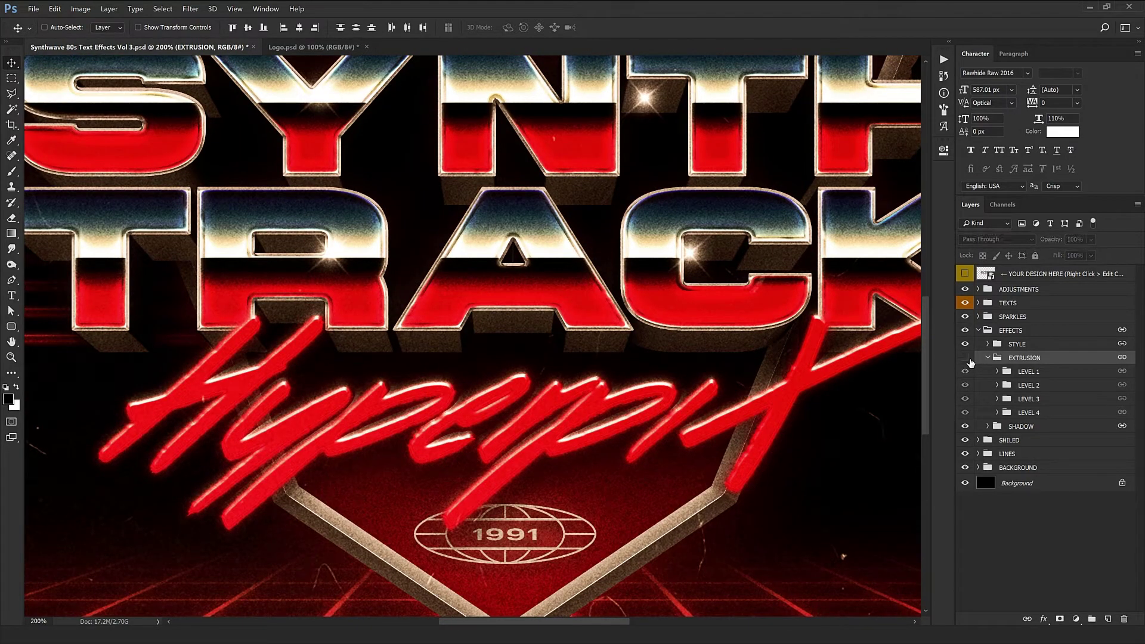
pyautogui.moveTo(471, 262); pyautogui.dragTo(469, 365)
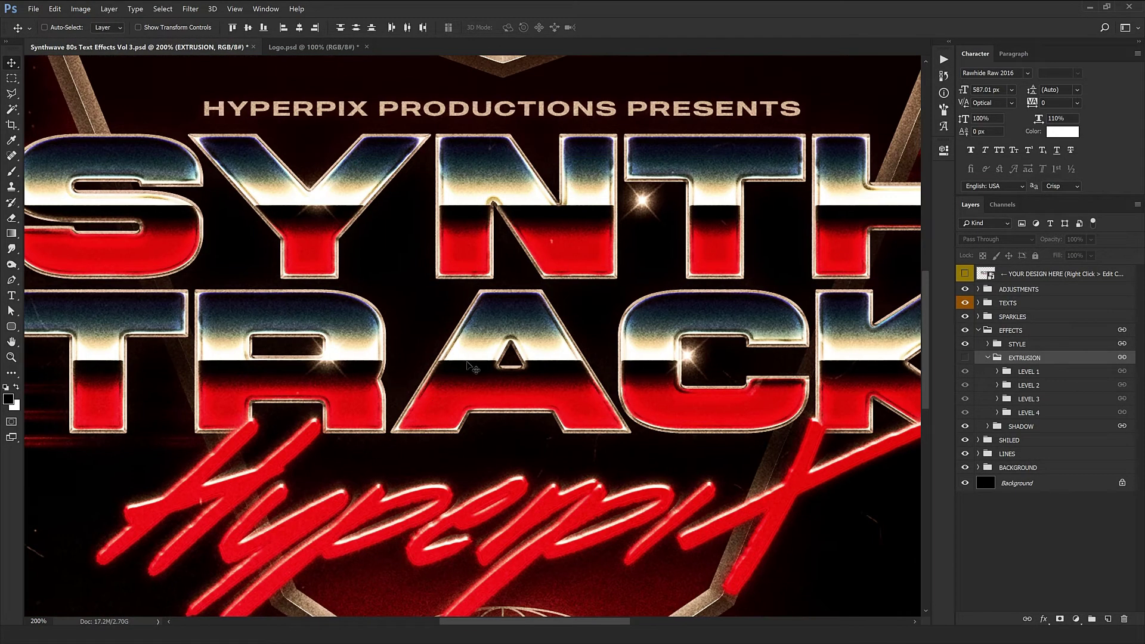
pyautogui.hotkey('ctrl', '-')
pyautogui.hotkey('ctrl', '-')
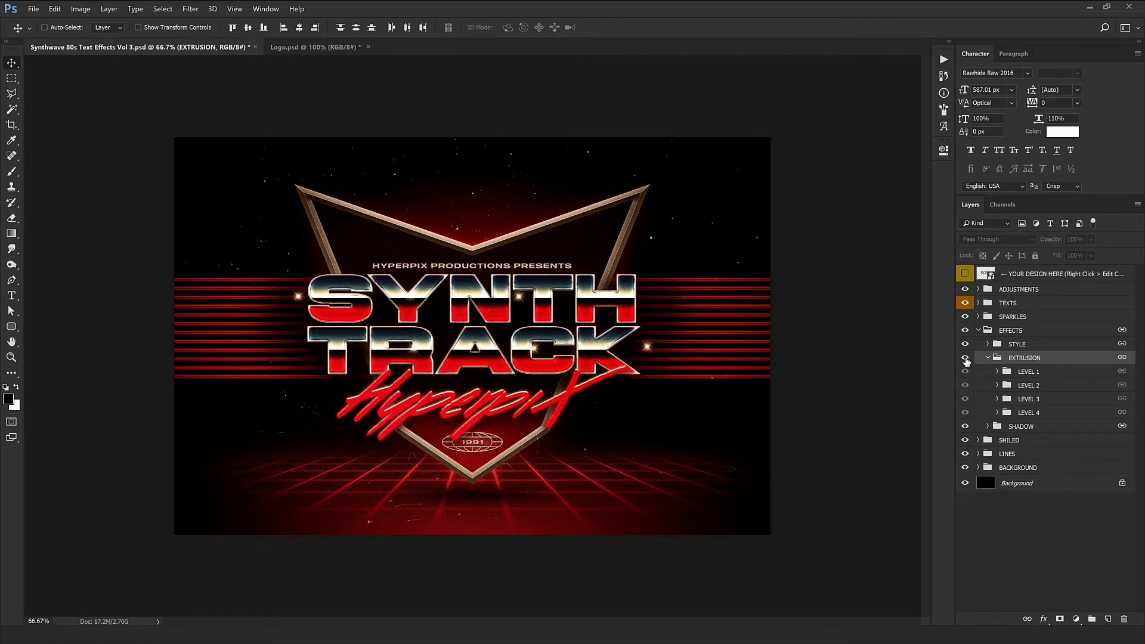
pyautogui.click(966, 358)
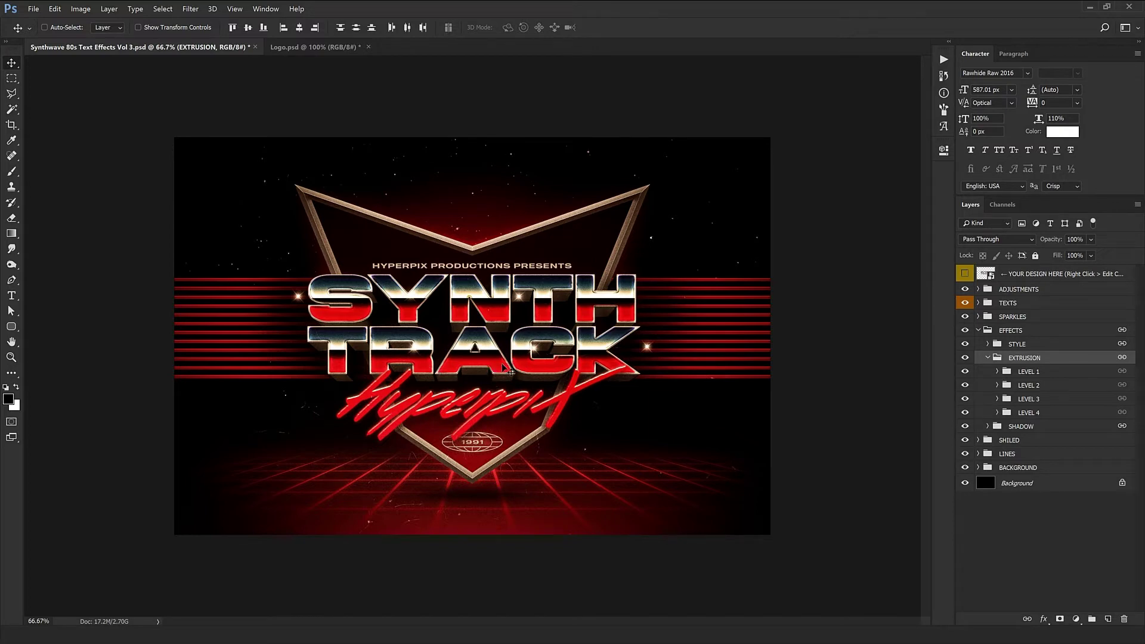
pyautogui.click(966, 357)
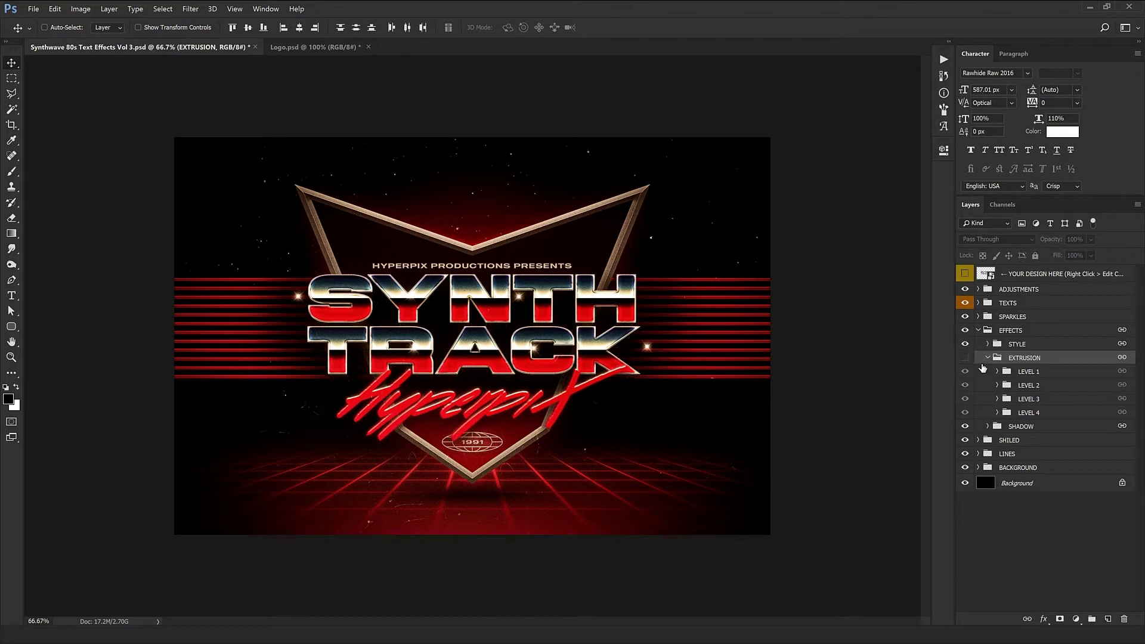
# Expand the ADJUSTMENTS group and its COLOR / BRIGHTNESS / CONTRAST subgroup and look through the adjustment layers
pyautogui.click(979, 289)
pyautogui.click(1003, 290)
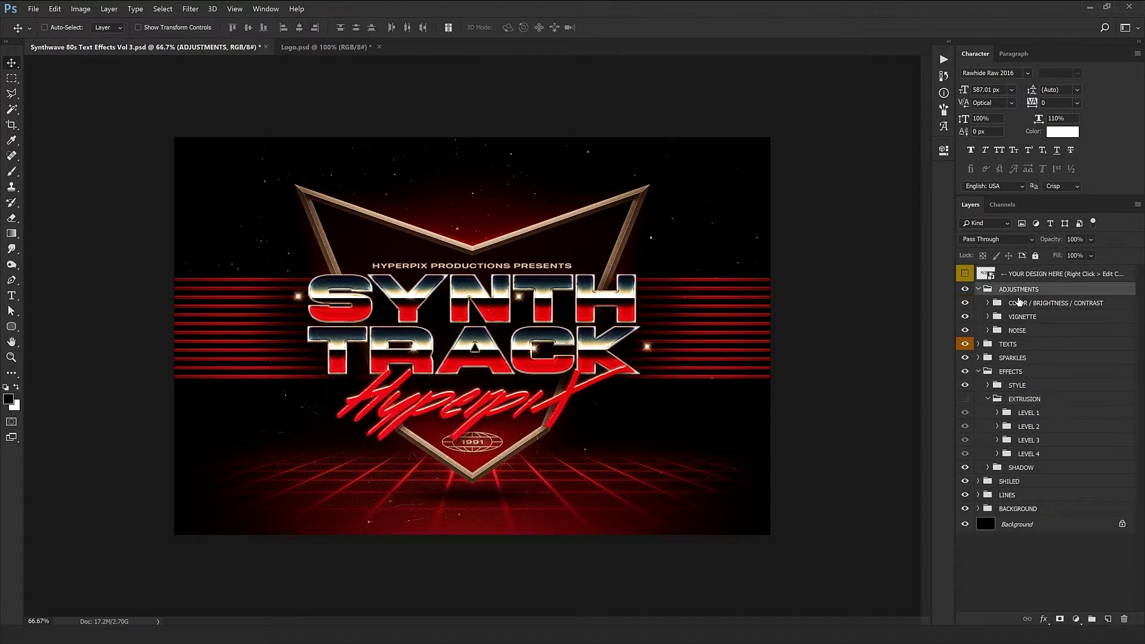
pyautogui.click(1015, 299)
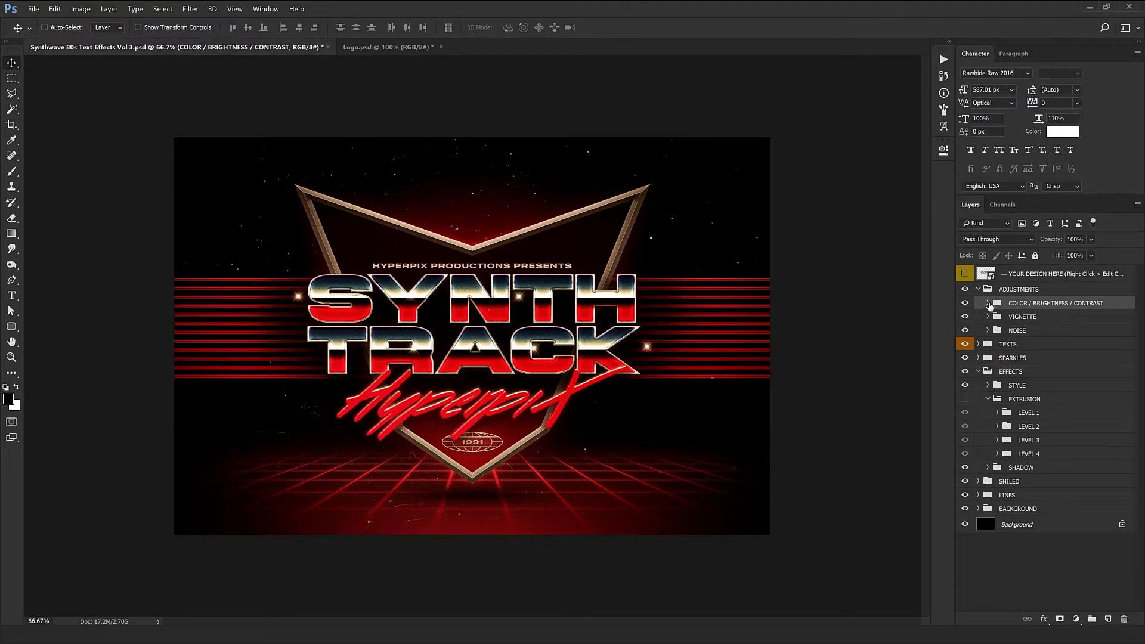
pyautogui.click(988, 303)
pyautogui.scroll(-5, 1004, 337)
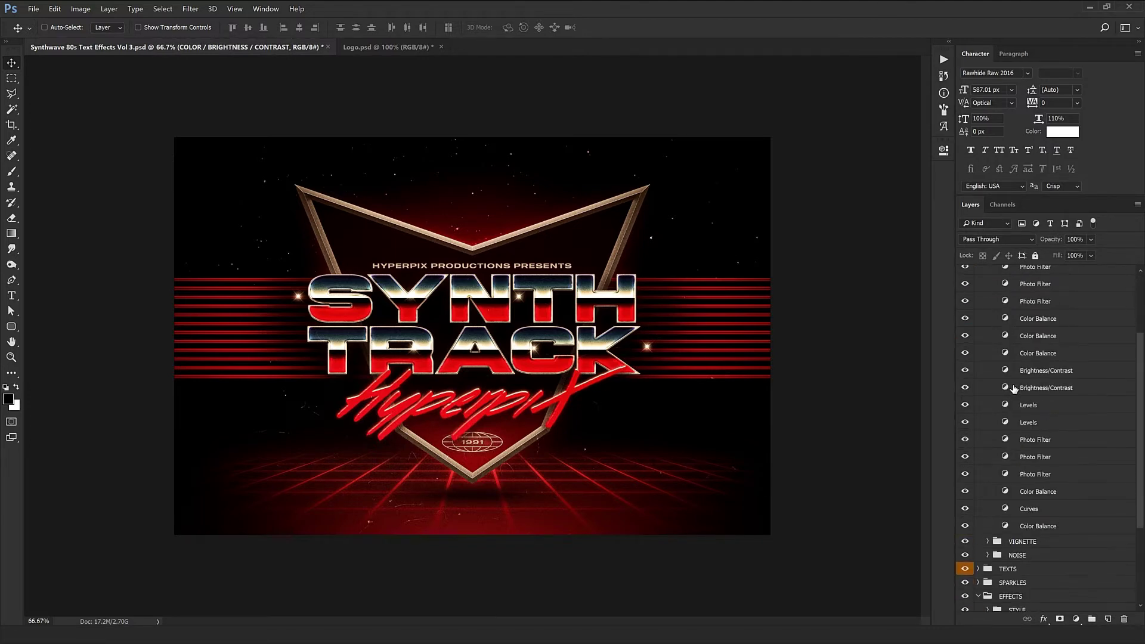
pyautogui.scroll(5, 1004, 337)
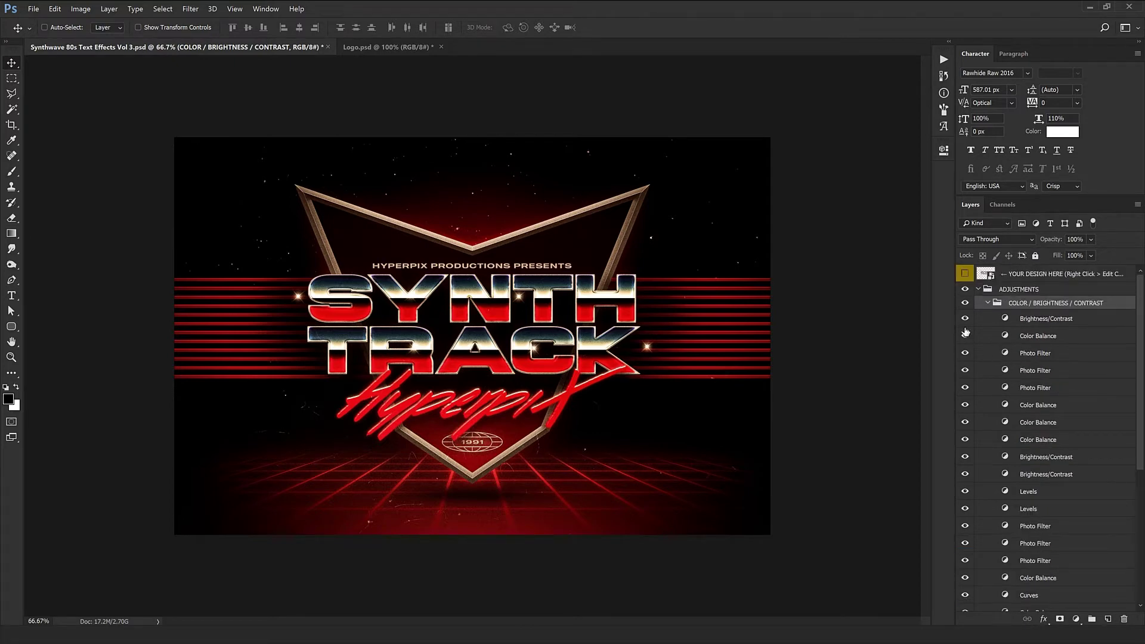
# Hide and restore the COLOR / BRIGHTNESS / CONTRAST group to compare its effect, and collapse it again
pyautogui.click(966, 304)
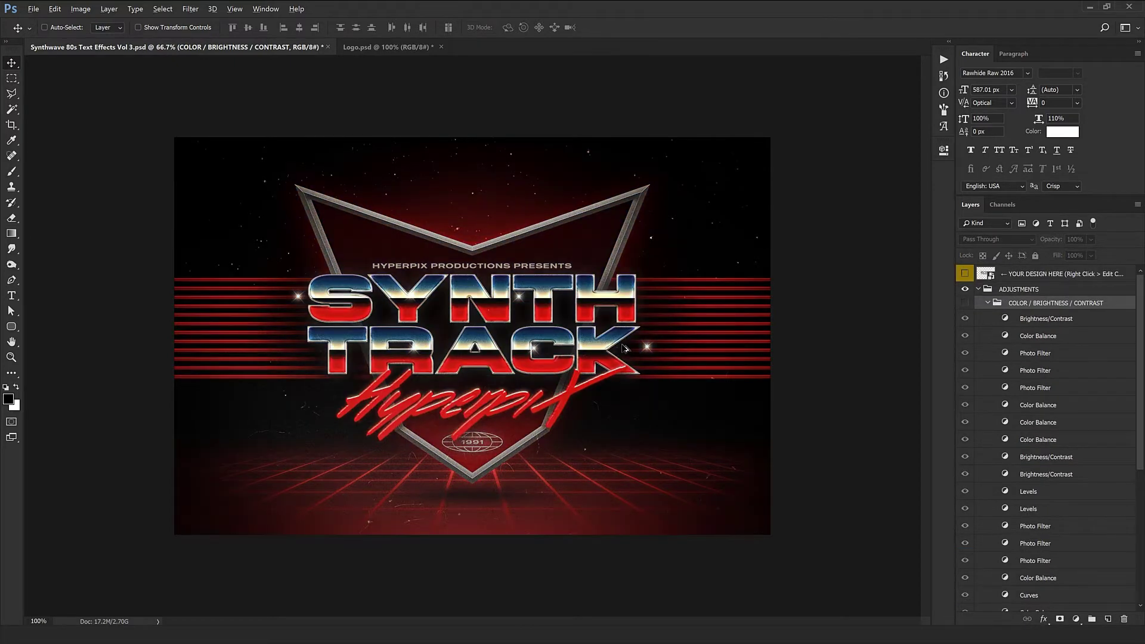
pyautogui.hotkey('ctrl', '1')
pyautogui.click(963, 305)
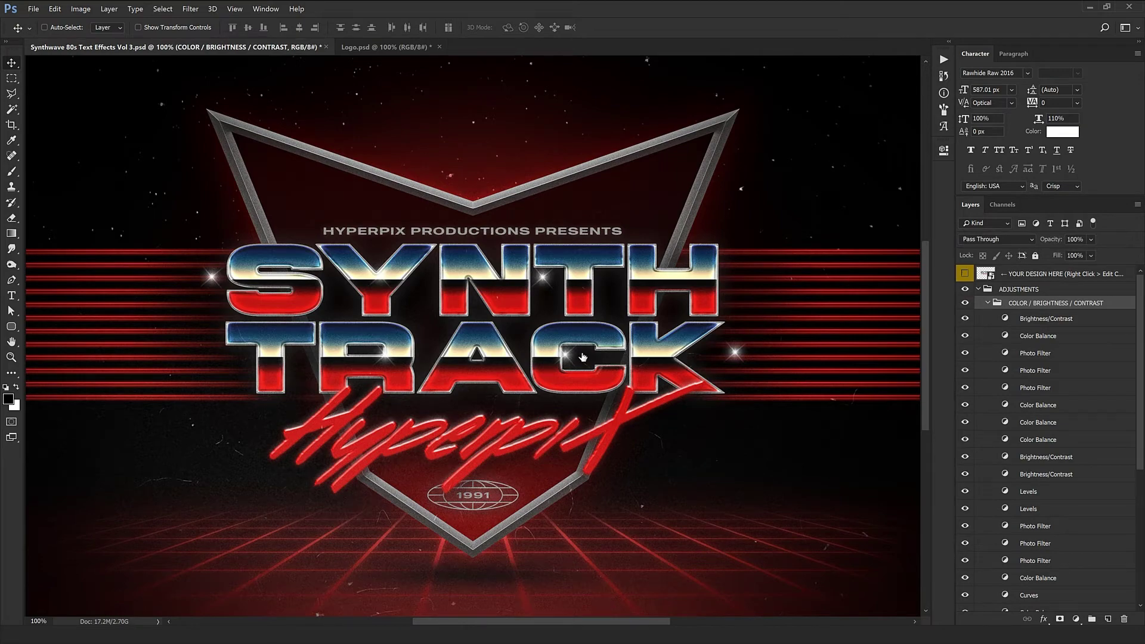
pyautogui.scroll(-2, 1061, 449)
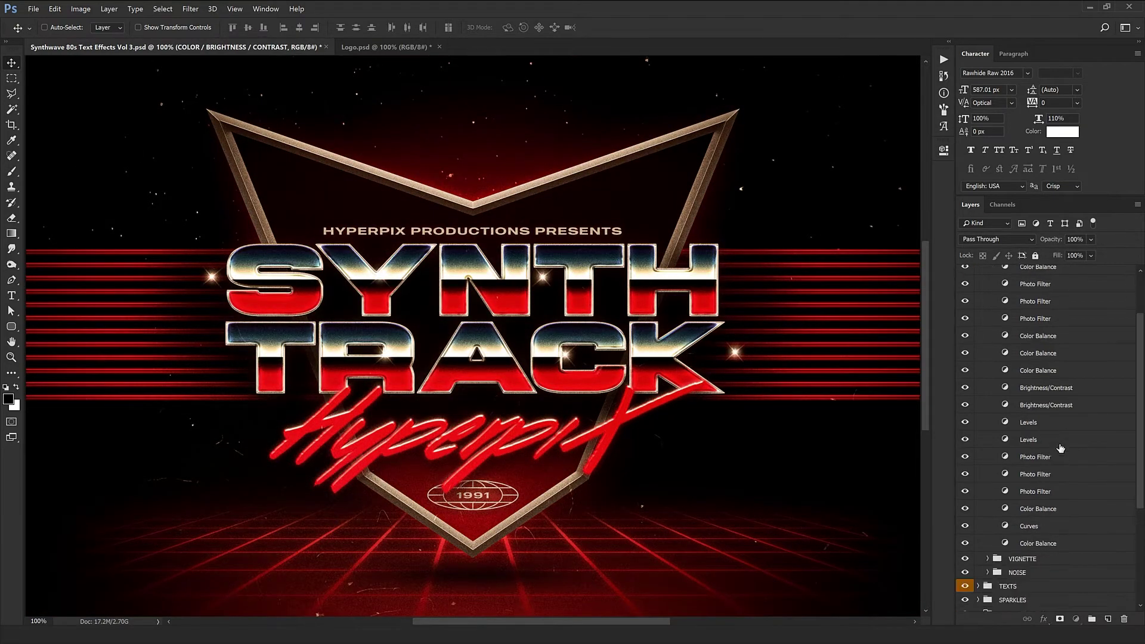
pyautogui.click(1060, 453)
pyautogui.click(987, 404)
pyautogui.scroll(2, 988, 406)
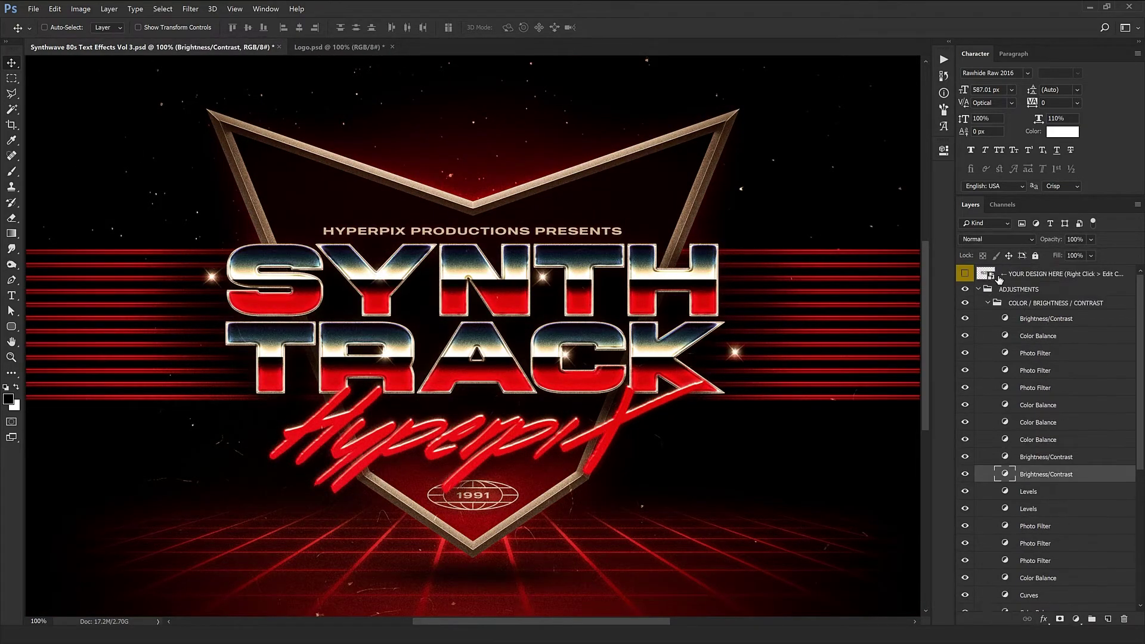
pyautogui.click(988, 305)
pyautogui.click(989, 306)
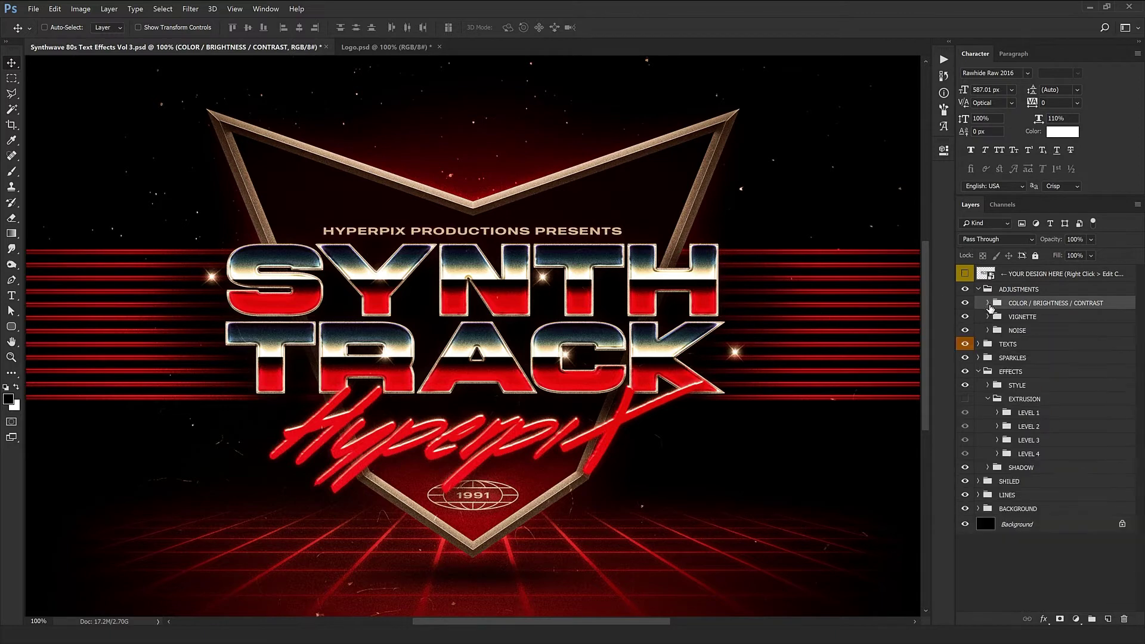
# Expand the VIGNETTE group, compare the artwork with the Vignette layer off and on, and lower its opacity to about 68%
pyautogui.click(1041, 317)
pyautogui.click(988, 317)
pyautogui.click(1059, 333)
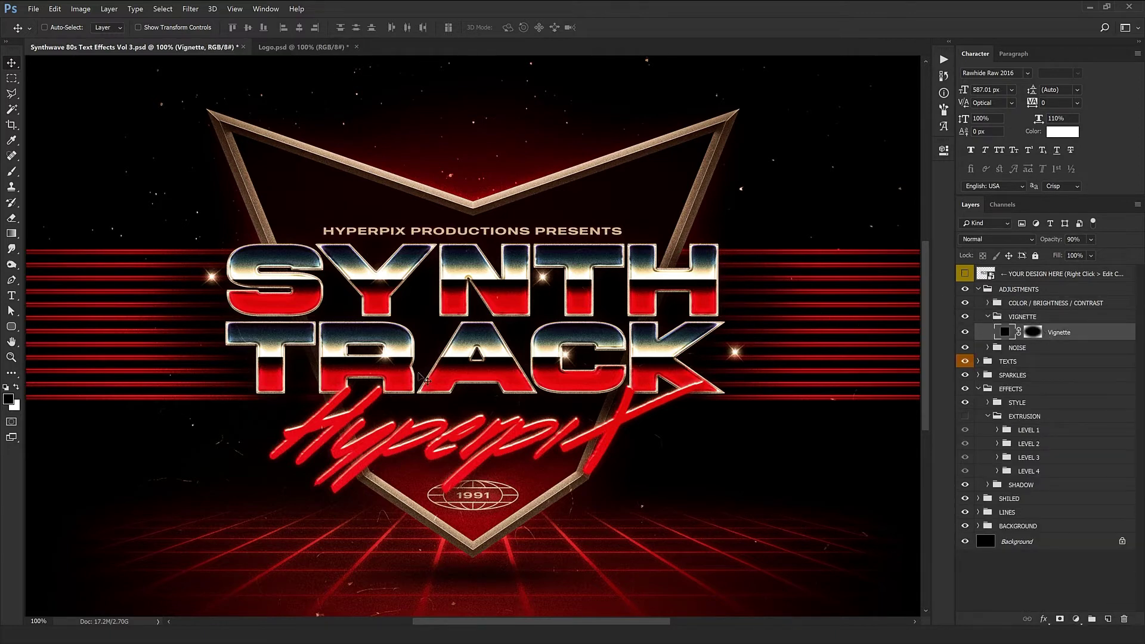
pyautogui.hotkey('ctrl', '-')
pyautogui.click(966, 332)
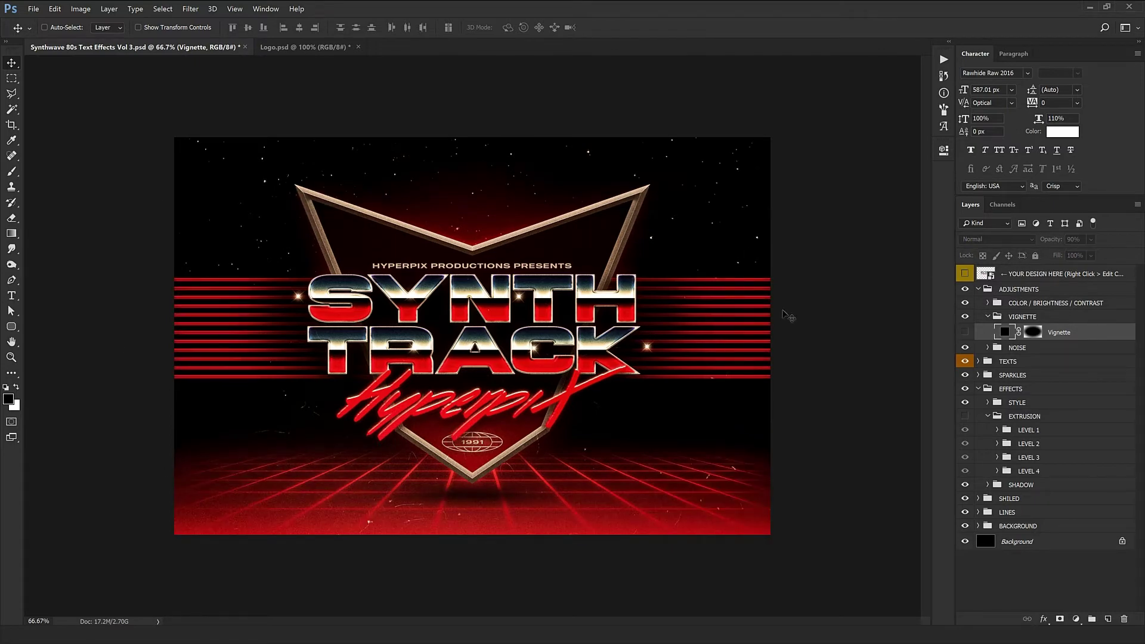
pyautogui.click(966, 334)
pyautogui.moveTo(1059, 245); pyautogui.dragTo(1046, 246)
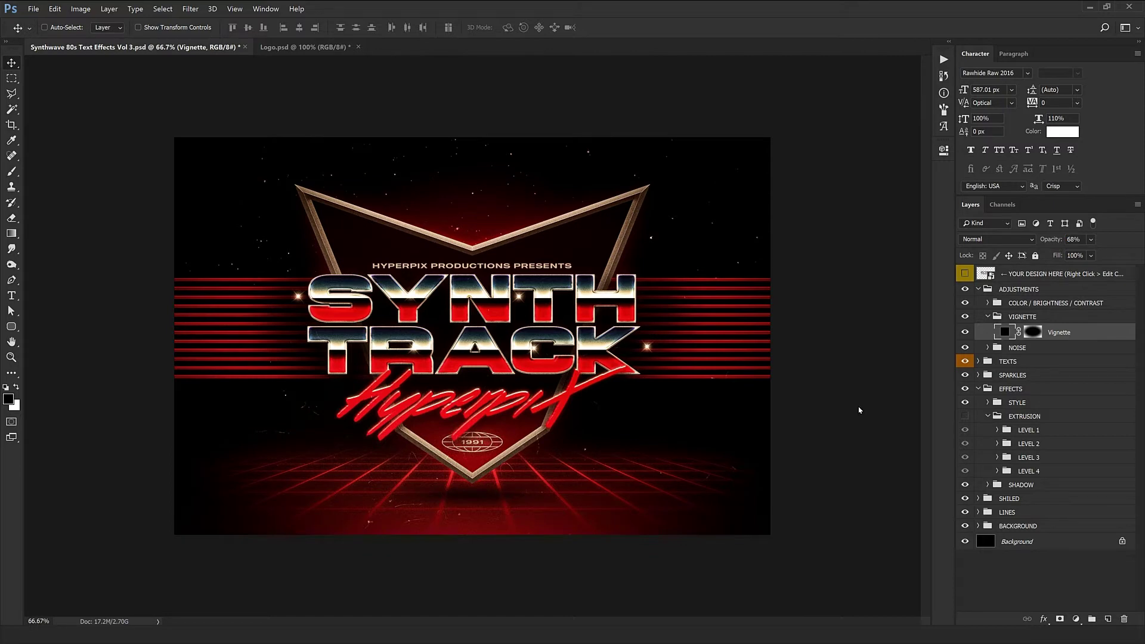
# Try different fill colors for the Vignette layer, including a red, and cancel the color change
pyautogui.doubleClick(1006, 332)
pyautogui.click(424, 441)
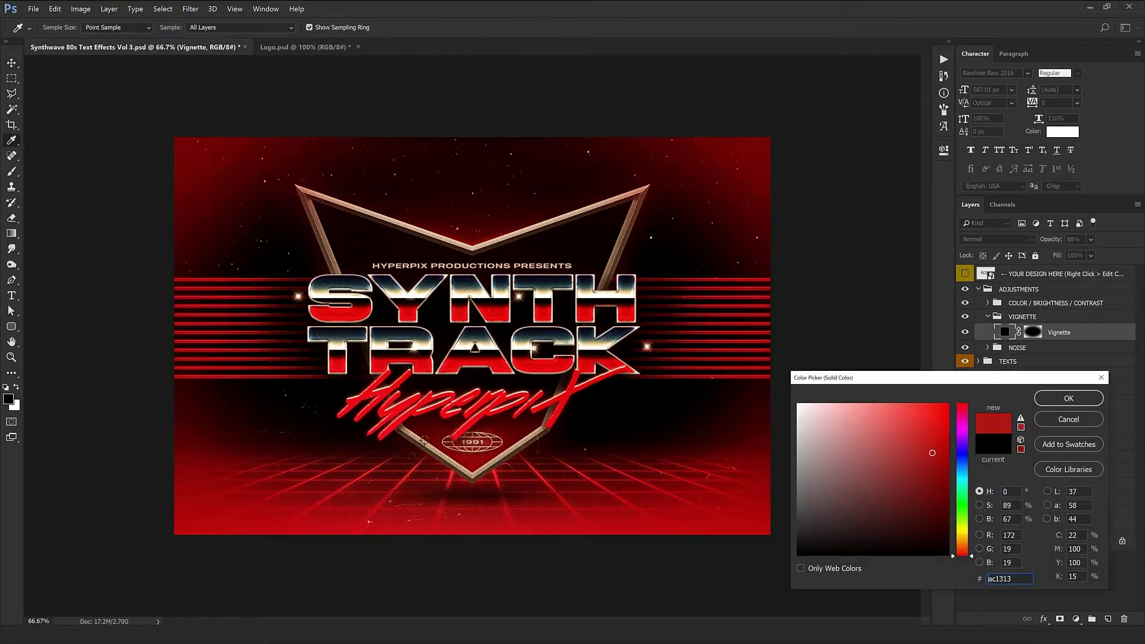
pyautogui.moveTo(825, 474)
pyautogui.mouseDown()
pyautogui.moveTo(863, 477)
pyautogui.moveTo(859, 528)
pyautogui.moveTo(834, 554)
pyautogui.mouseUp()
pyautogui.click(1065, 418)
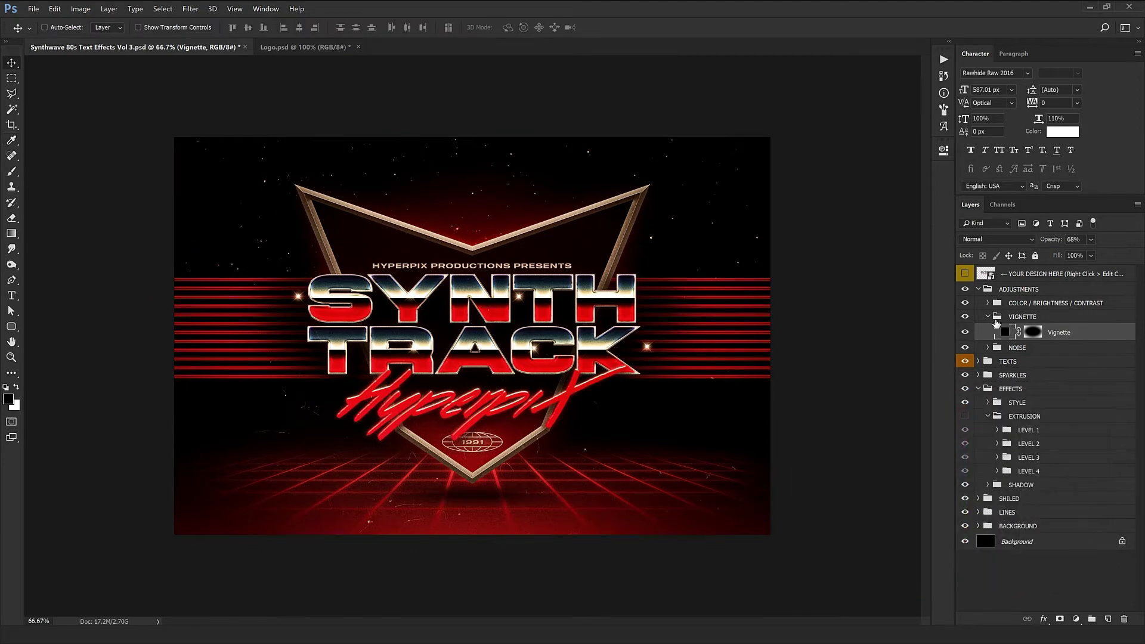
# Collapse the VIGNETTE group and examine the grain up close, comparing the artwork with the NOISE group hidden and shown
pyautogui.click(1017, 330)
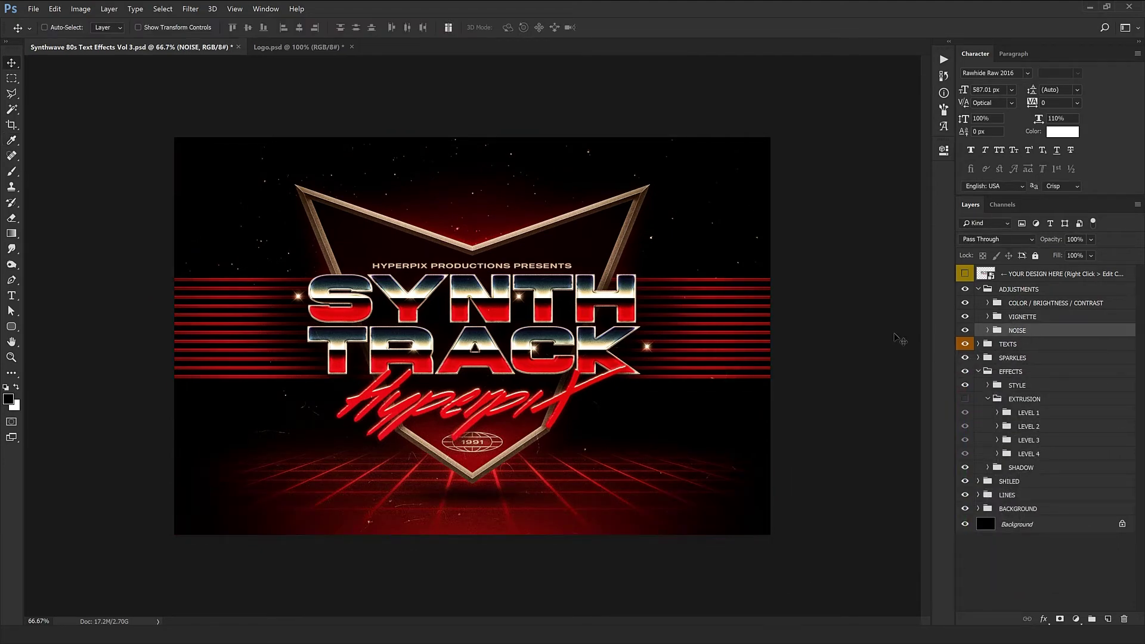
pyautogui.scroll(5, 475, 425)
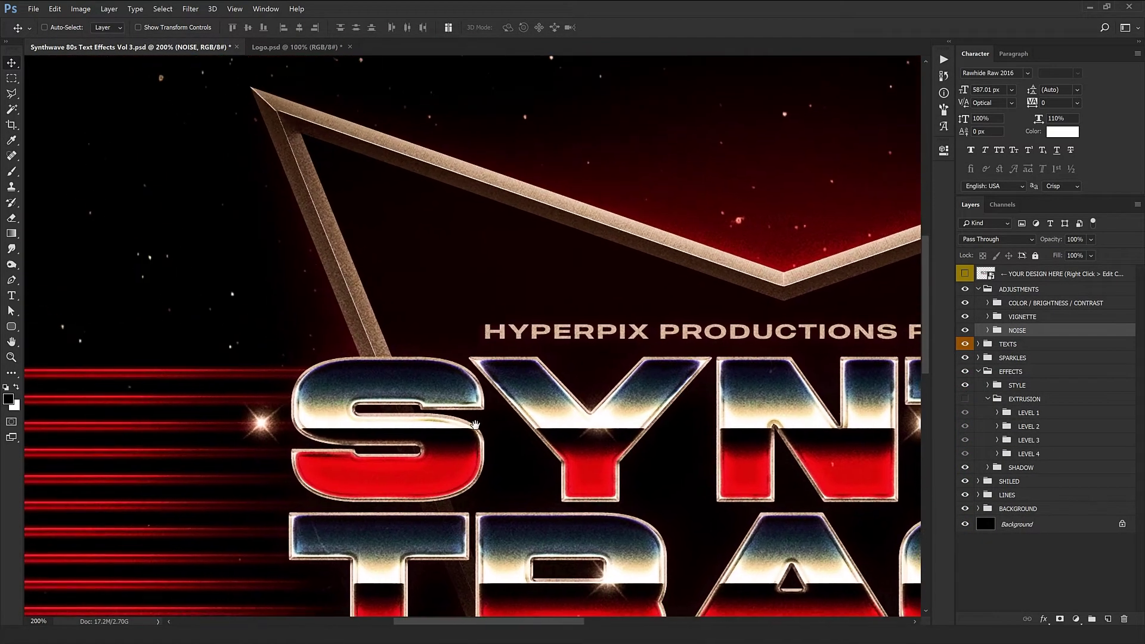
pyautogui.moveTo(476, 425); pyautogui.dragTo(465, 58)
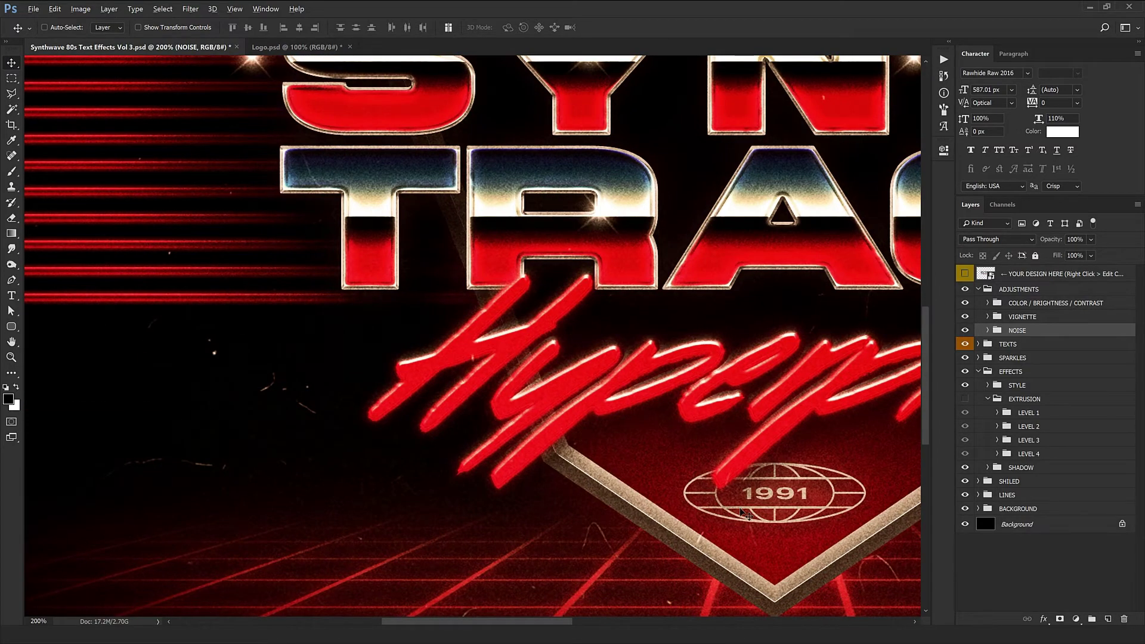
pyautogui.scroll(-3, 671, 532)
pyautogui.click(965, 331)
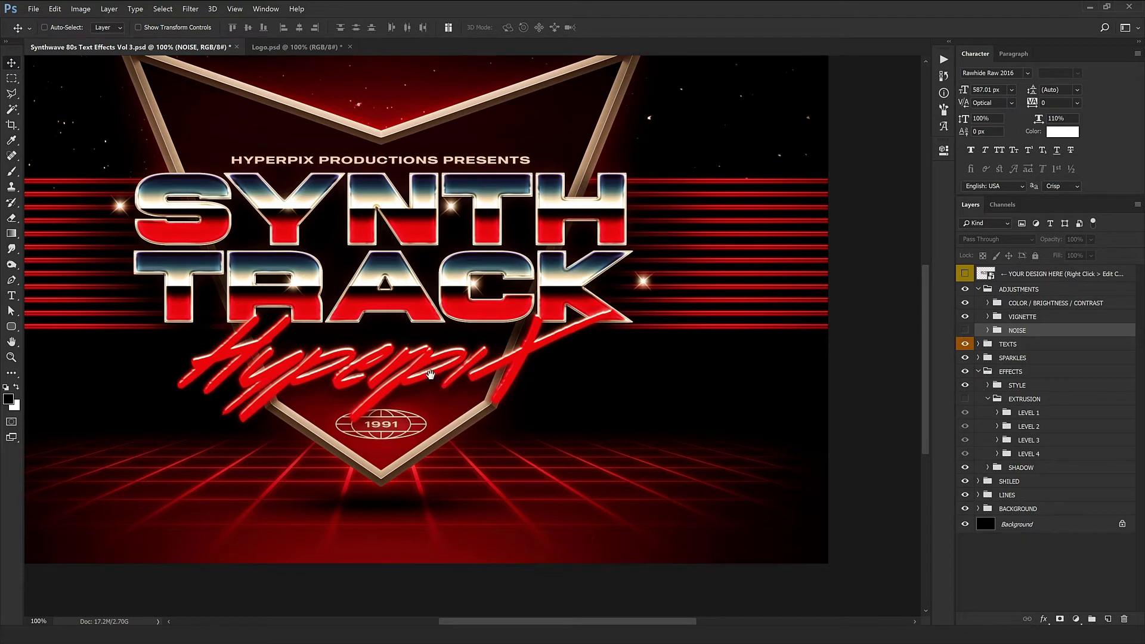
pyautogui.moveTo(431, 374); pyautogui.dragTo(487, 332)
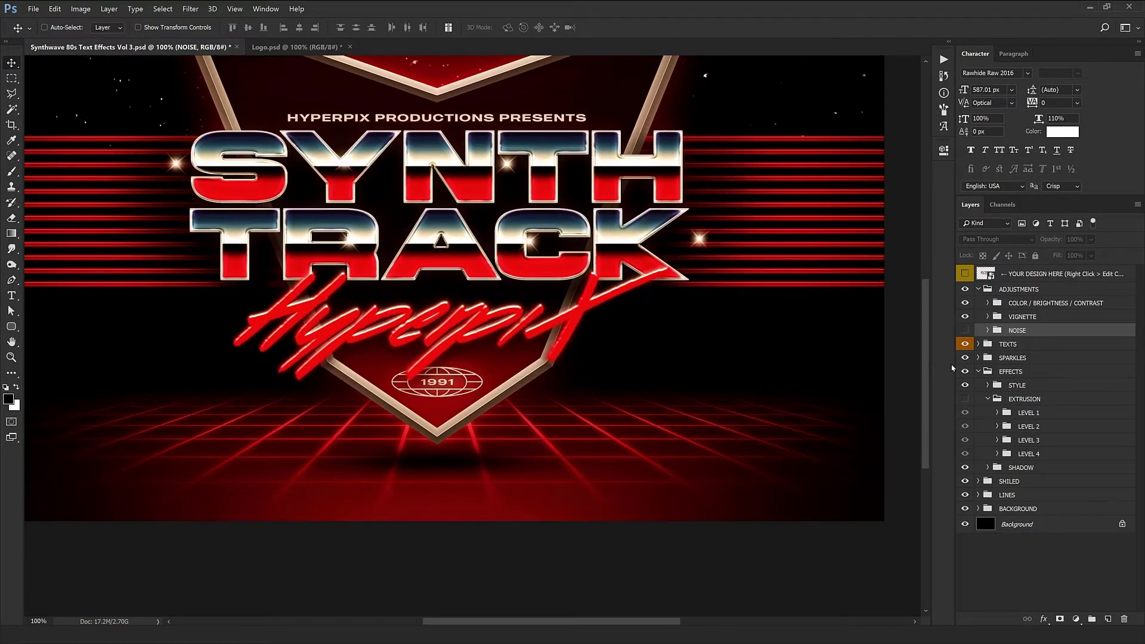
pyautogui.click(965, 332)
pyautogui.click(966, 332)
pyautogui.click(966, 332)
# Collapse the ADJUSTMENTS group and expand the TEXTS group to show its text layers
pyautogui.click(983, 345)
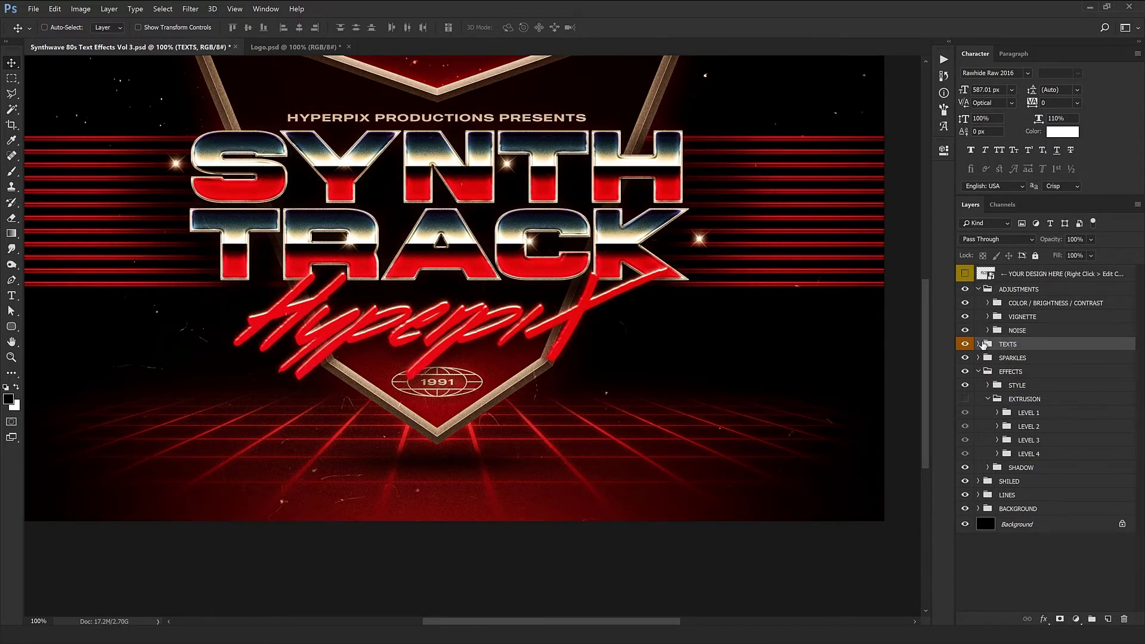
pyautogui.click(979, 290)
pyautogui.click(978, 303)
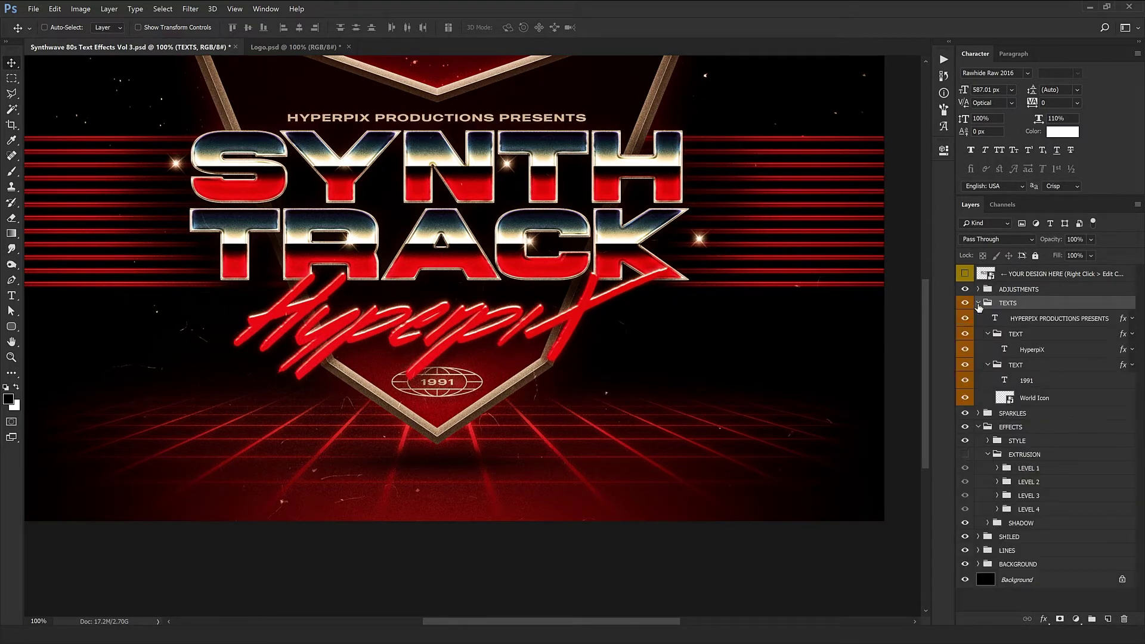
pyautogui.moveTo(673, 307); pyautogui.dragTo(734, 365)
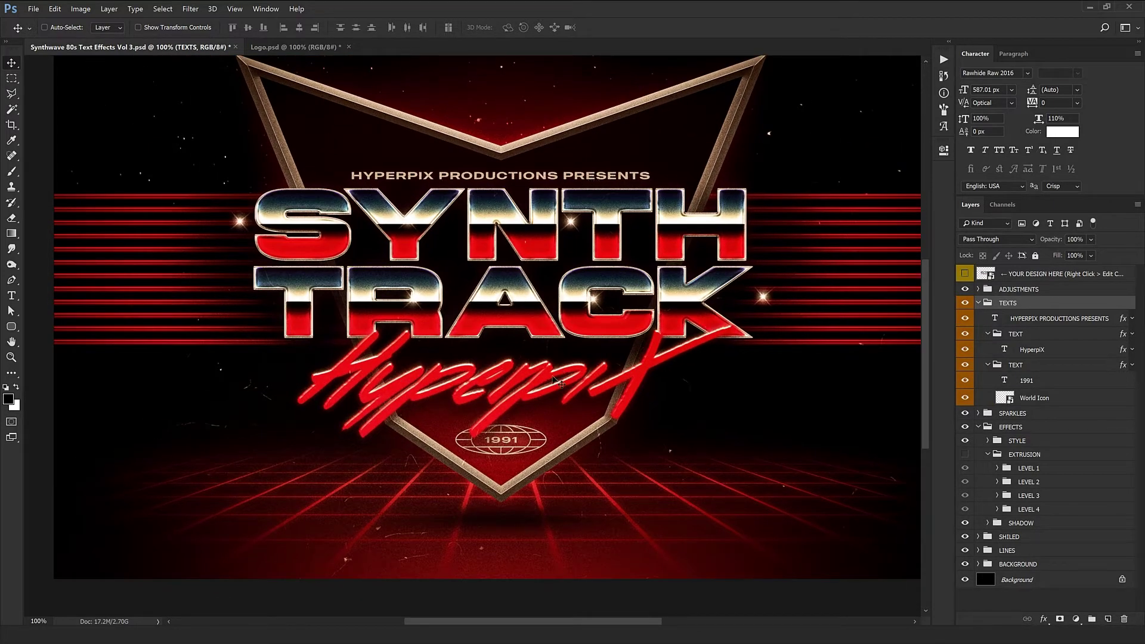
# Hide and restore the HYPERPIX PRODUCTIONS PRESENTS text layer to identify it in the design
pyautogui.click(1018, 321)
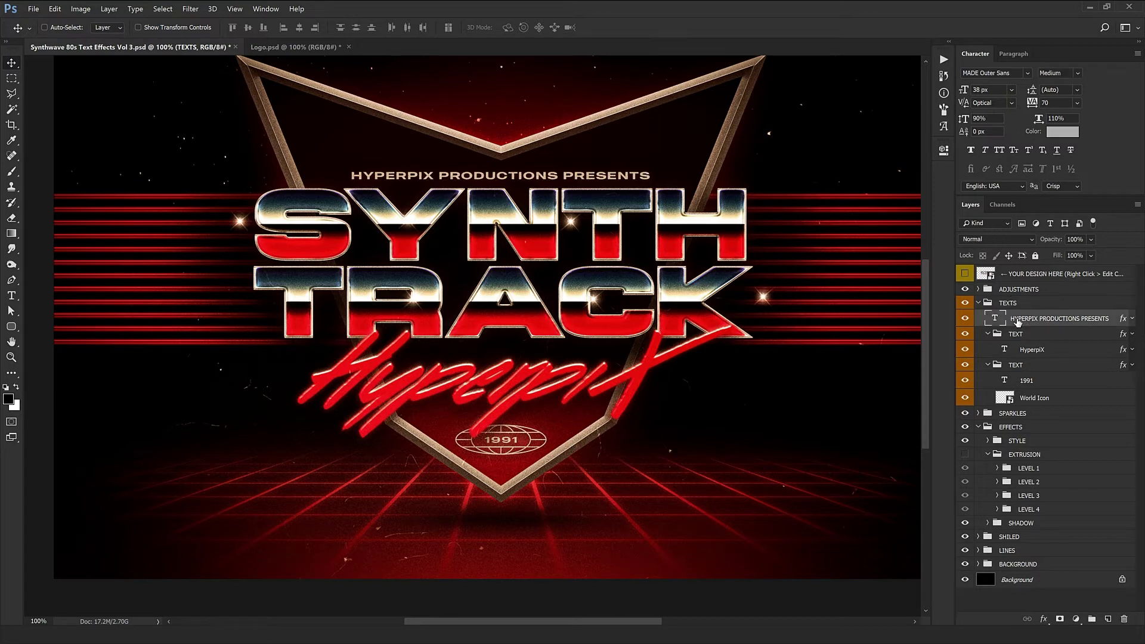
pyautogui.click(963, 321)
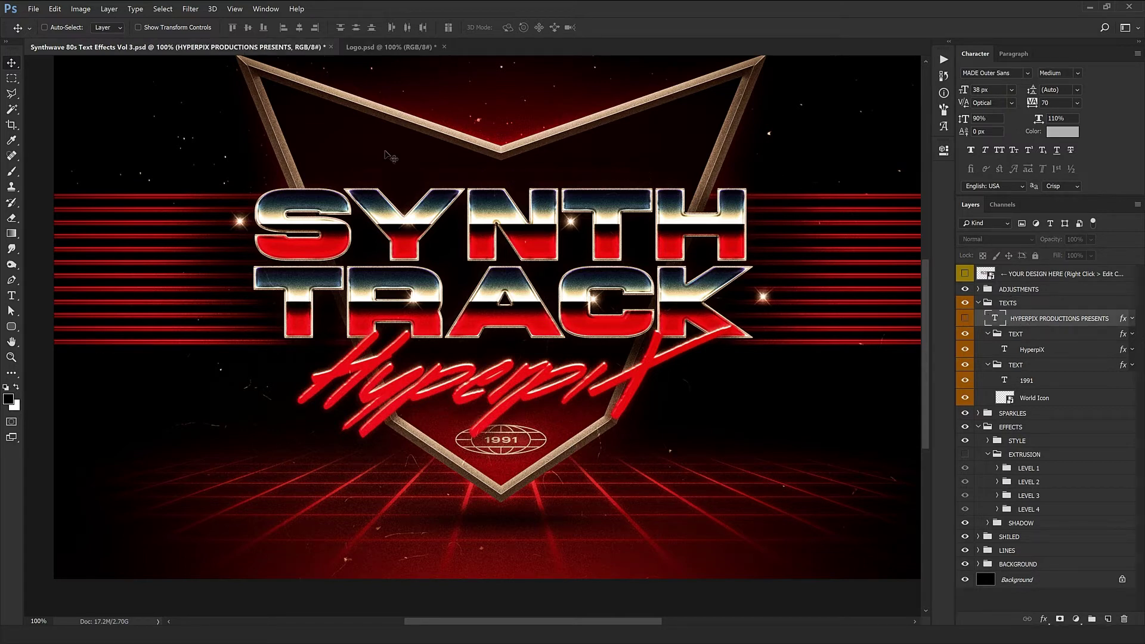
pyautogui.click(965, 319)
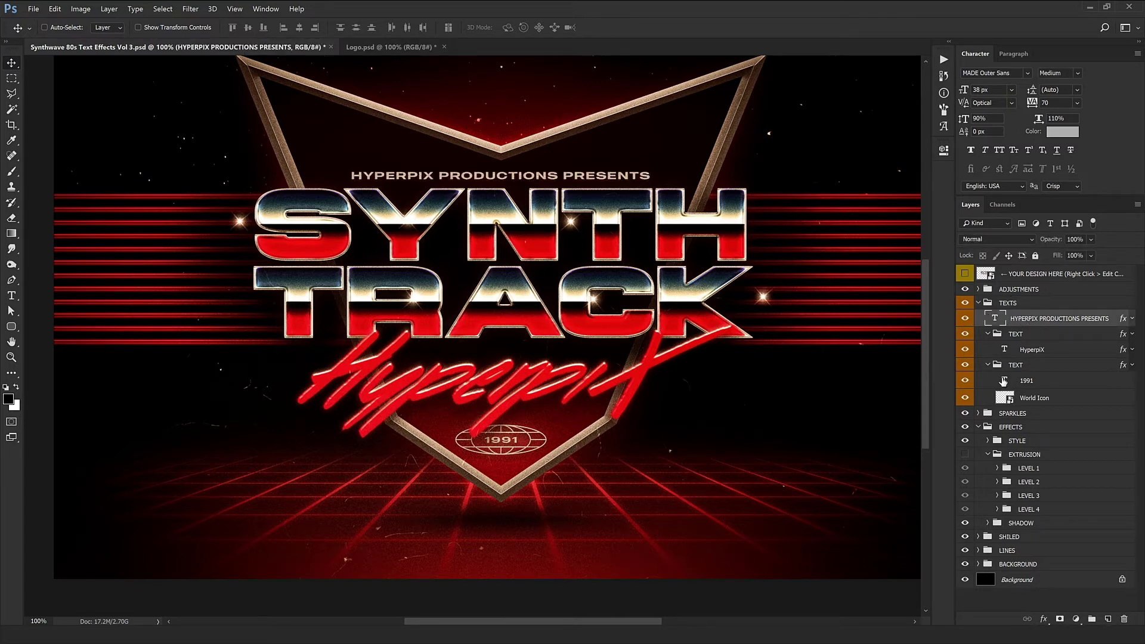
# Replace the red HyperpiX script text with "Artworks" and commit the edit
pyautogui.doubleClick(1005, 350)
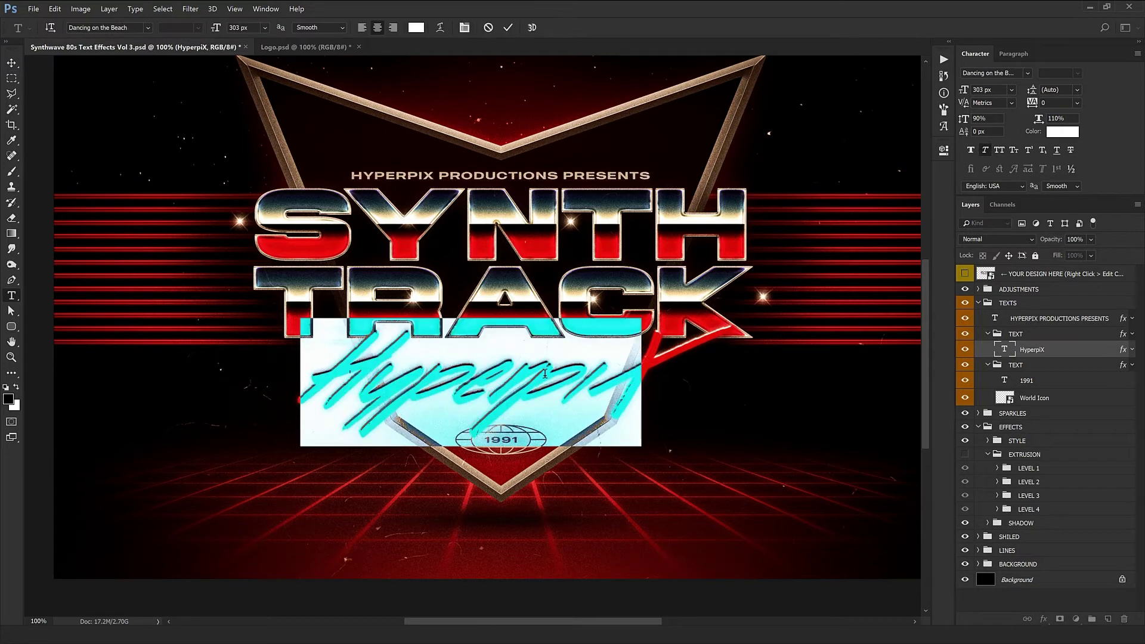
pyautogui.write('Ar')
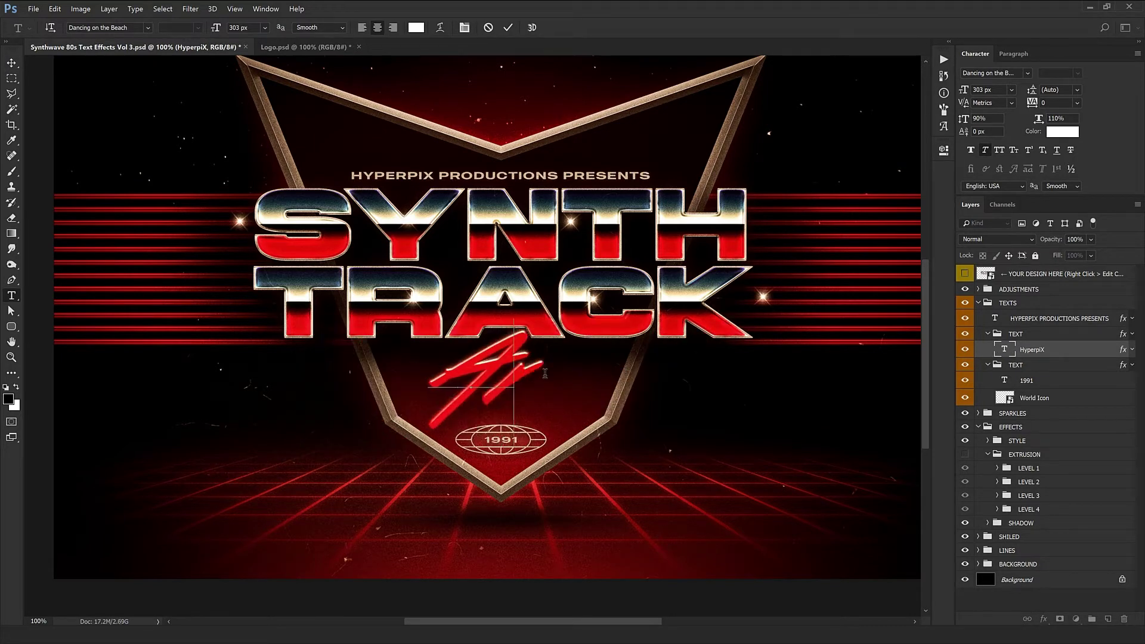
pyautogui.write('hior')
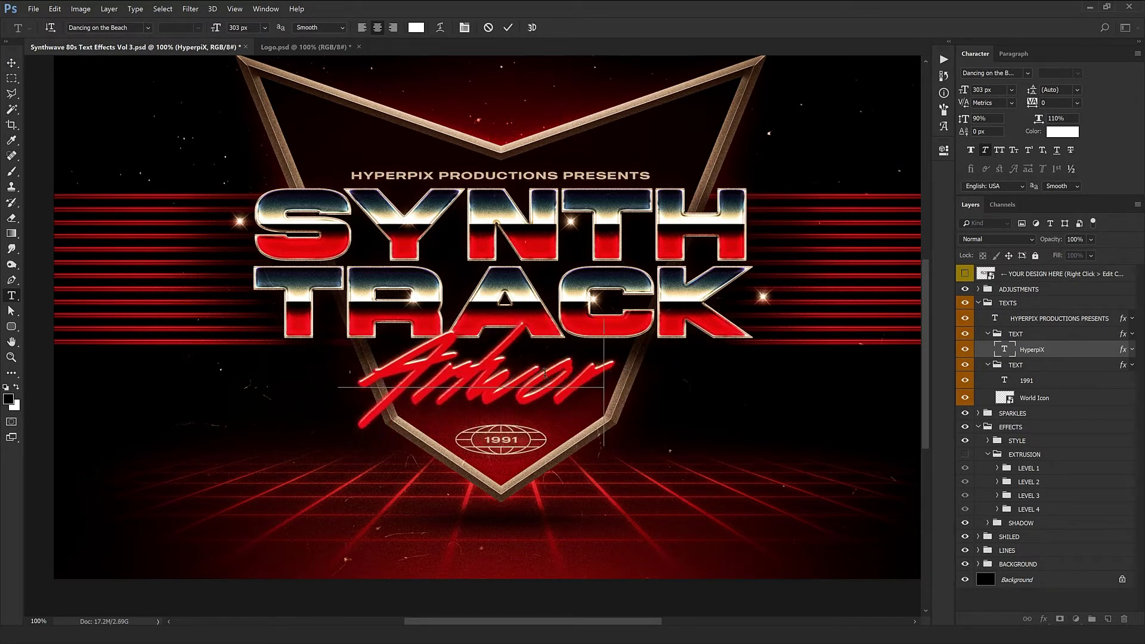
pyautogui.write('ks')
pyautogui.hotkey('ctrl', 'Return')
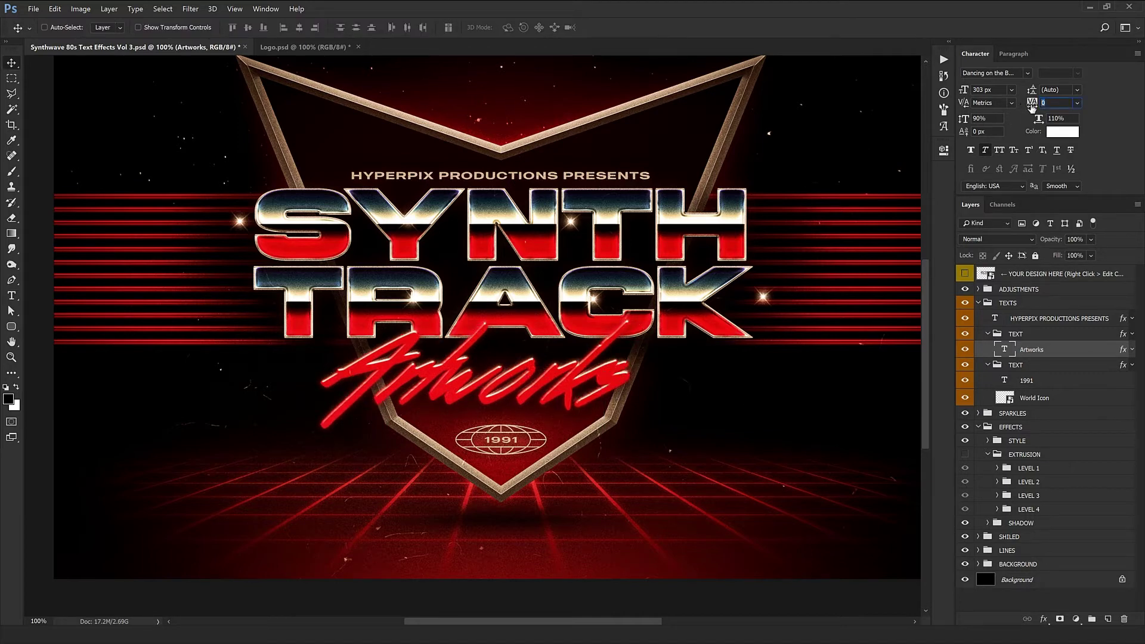
# Set the tracking of the Artworks script text to 20
pyautogui.write('20')
pyautogui.press('Return')
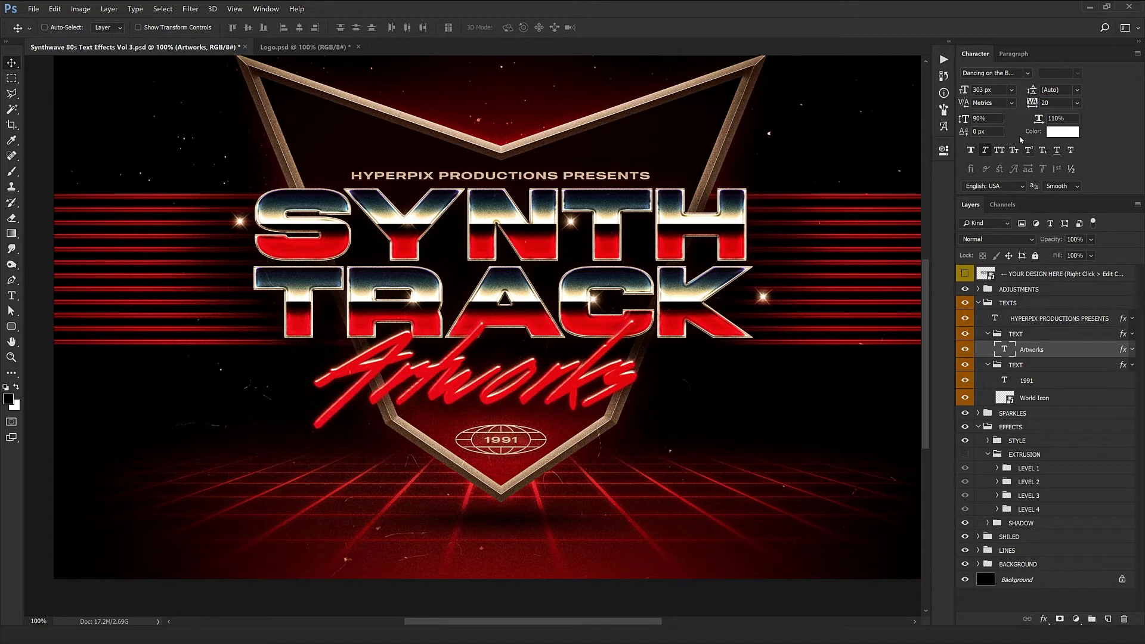
# Try Optical kerning on the Artworks script text and undo the change
pyautogui.click(1012, 102)
pyautogui.click(995, 122)
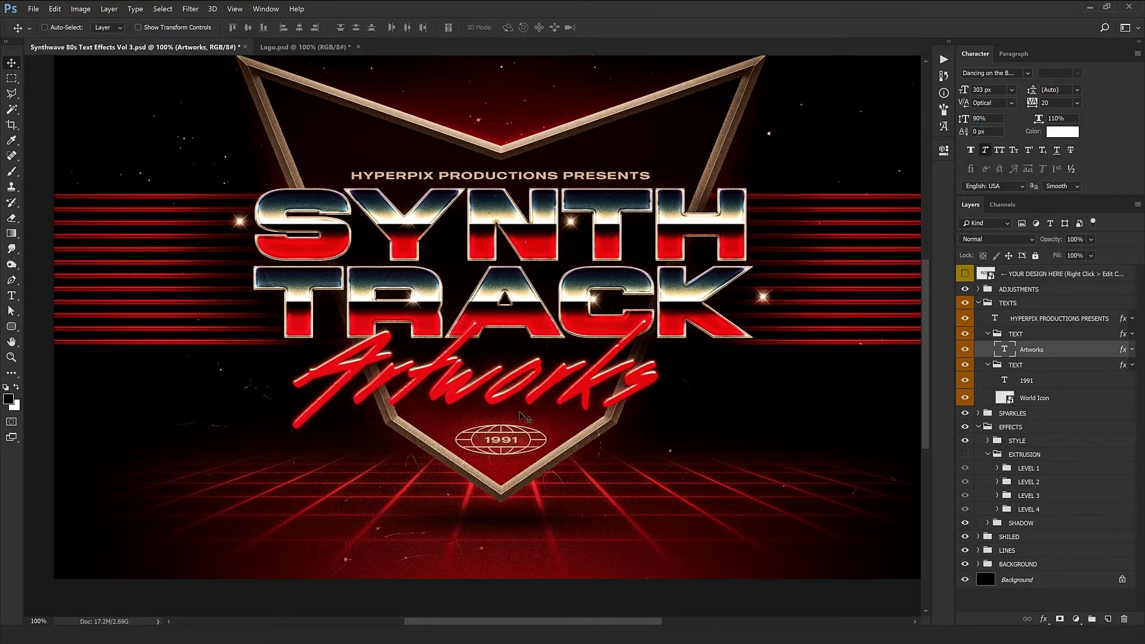
pyautogui.hotkey('ctrl', 'z')
# Shift the Artworks text slightly right and down to center it beneath TRACK
pyautogui.moveTo(580, 505); pyautogui.dragTo(600, 502)
pyautogui.moveTo(547, 403); pyautogui.dragTo(549, 409)
# Select the 1991 text layer, and hide and restore its TEXT group to identify the badge in the design
pyautogui.click(1014, 381)
pyautogui.click(965, 365)
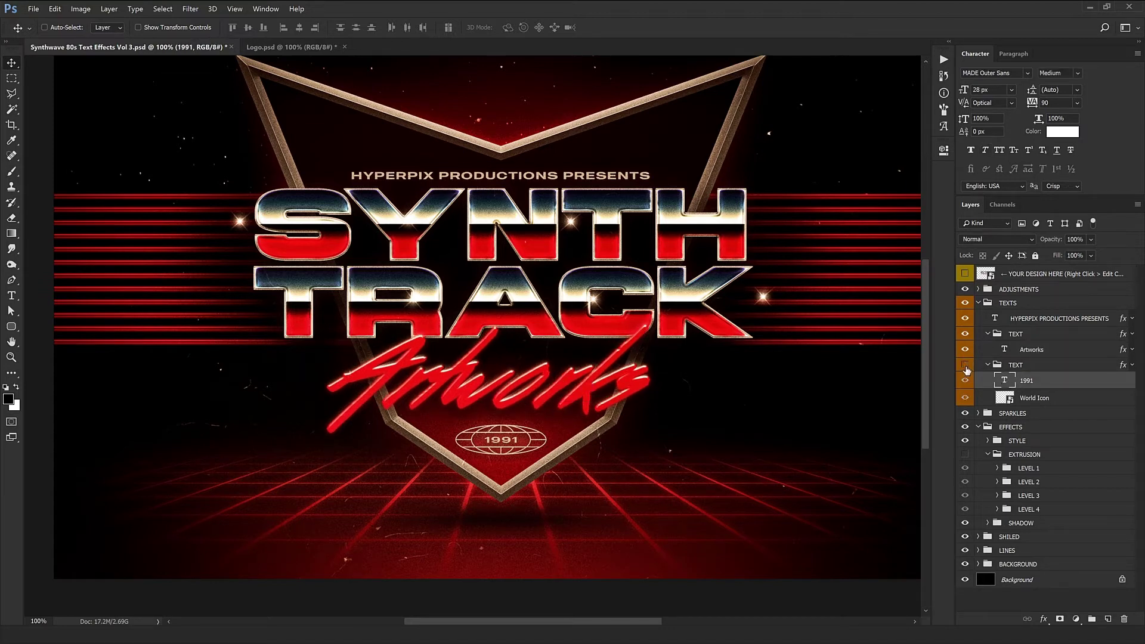
pyautogui.click(965, 365)
# Replace the 1991 text in the globe badge with "USA" and commit the edit
pyautogui.doubleClick(1008, 382)
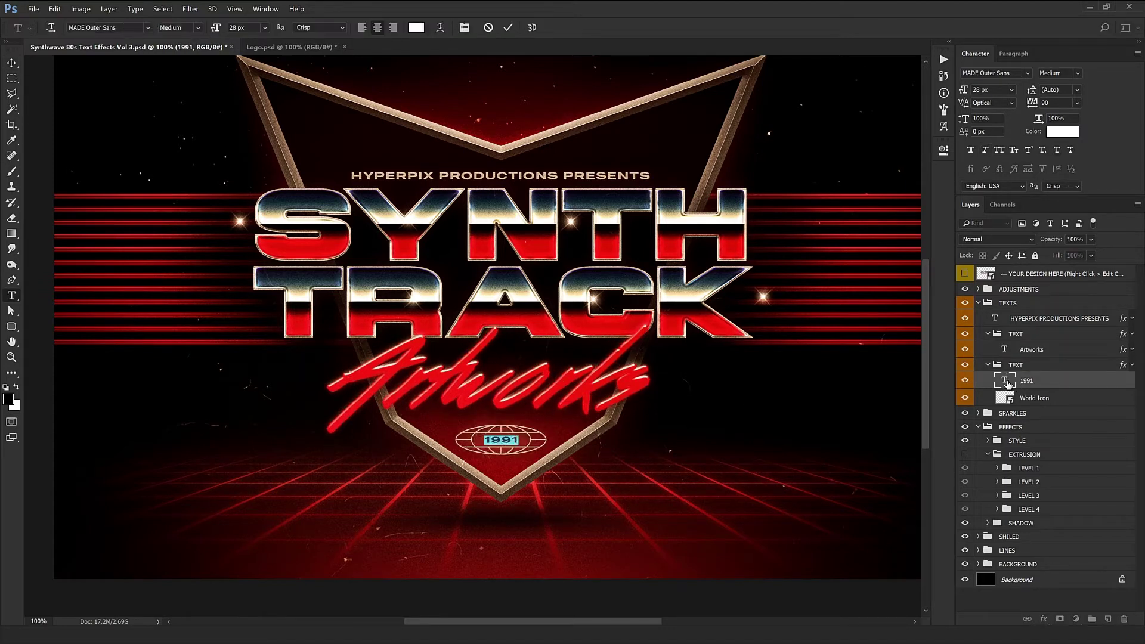
pyautogui.write('USA')
pyautogui.hotkey('ctrl', 'Return')
pyautogui.press('v')
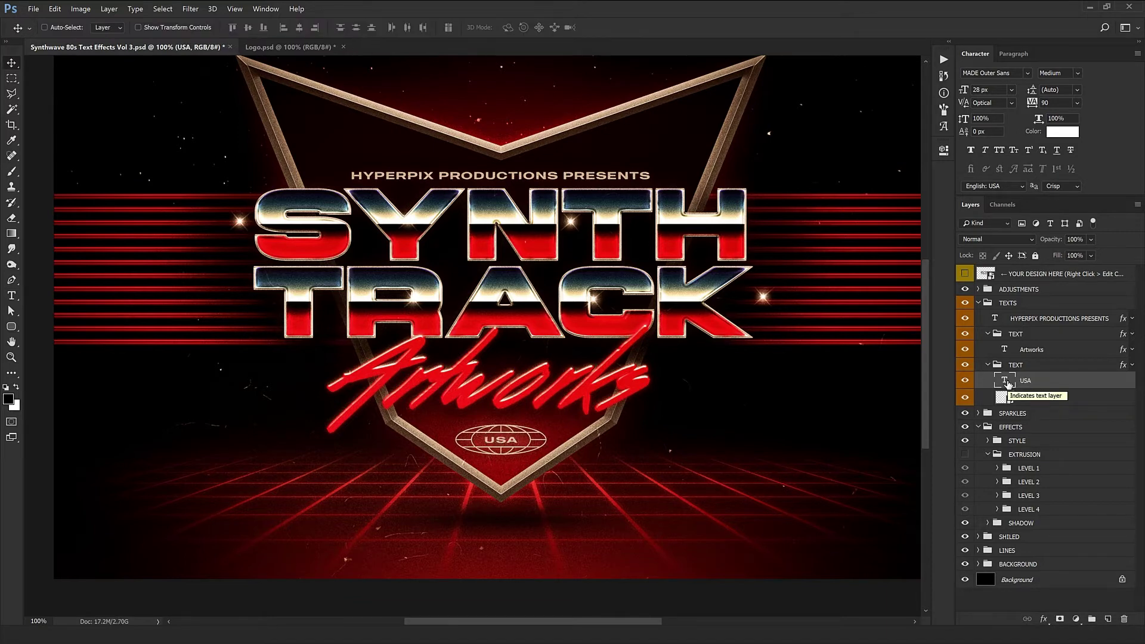
# Collapse the TEXTS group, expand the SPARKLES group and select its uppermost Sparkle layer
pyautogui.click(979, 303)
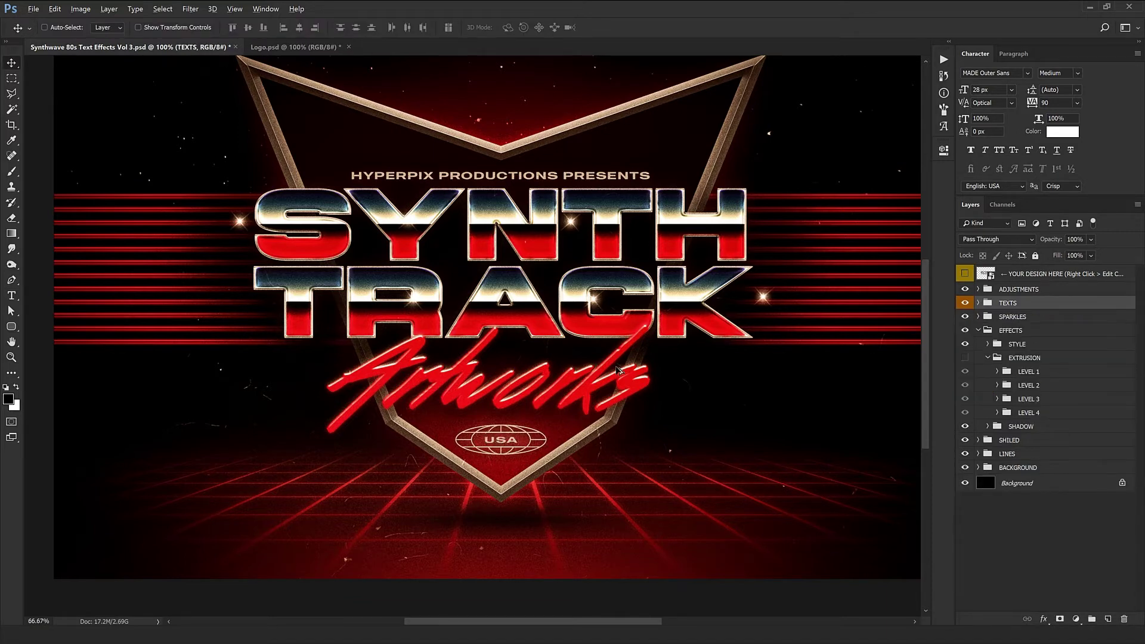
pyautogui.hotkey('ctrl', '-')
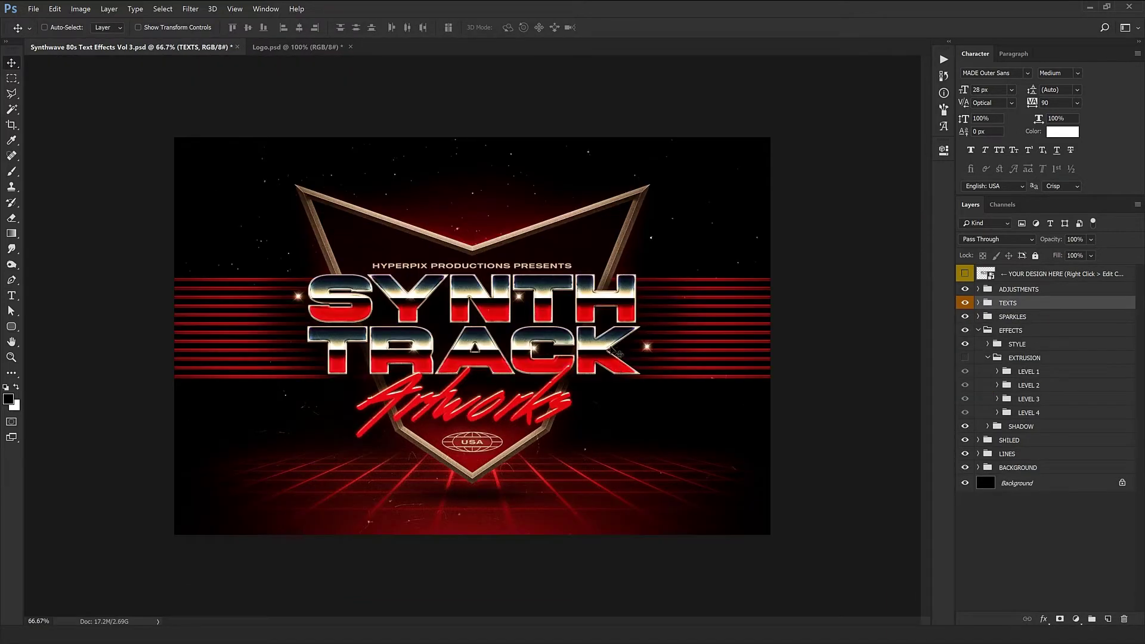
pyautogui.click(979, 317)
pyautogui.click(1020, 332)
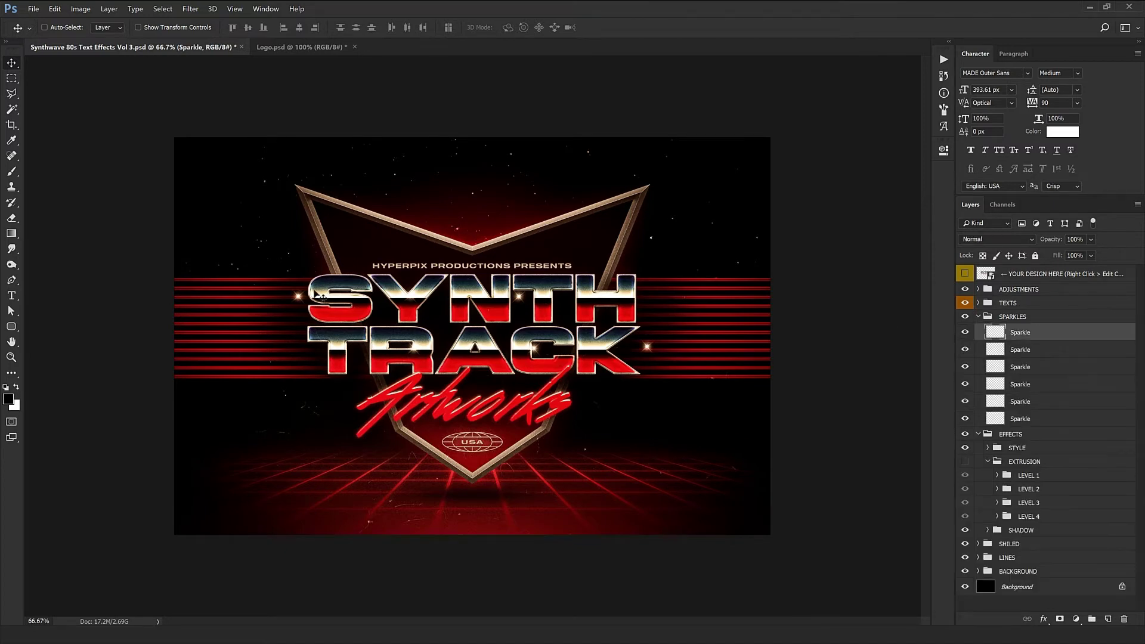
# Reposition the six Sparkle layers one by one onto the edges of the SYNTH TRACK letters, and collapse the SPARKLES group
pyautogui.hotkey('ctrl', '+')
pyautogui.moveTo(574, 370); pyautogui.dragTo(604, 390)
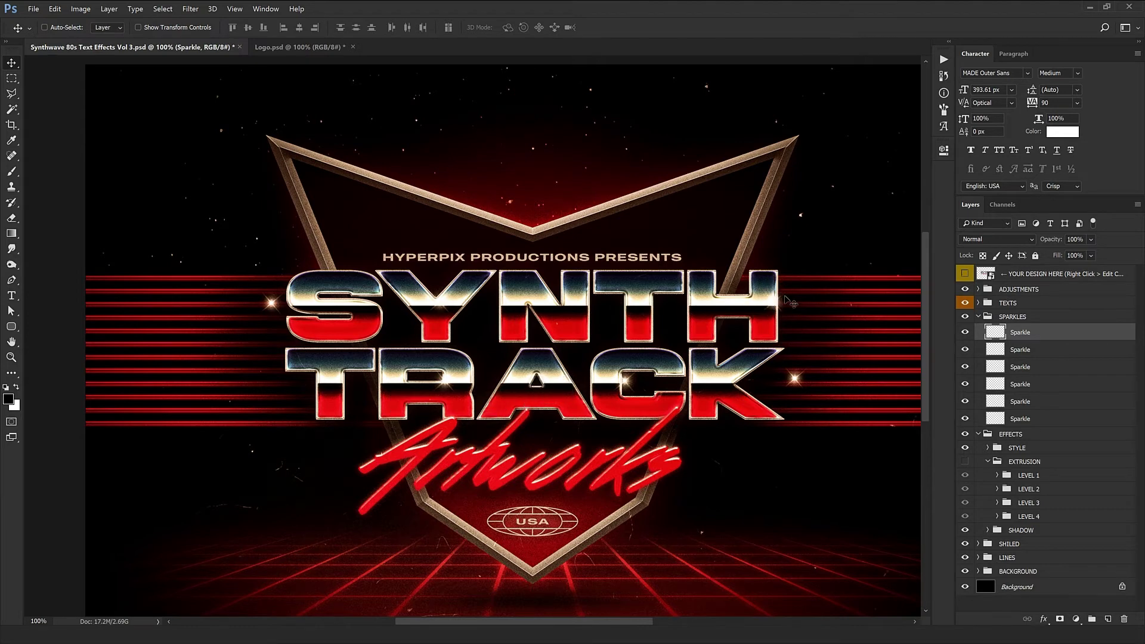
pyautogui.click(1028, 356)
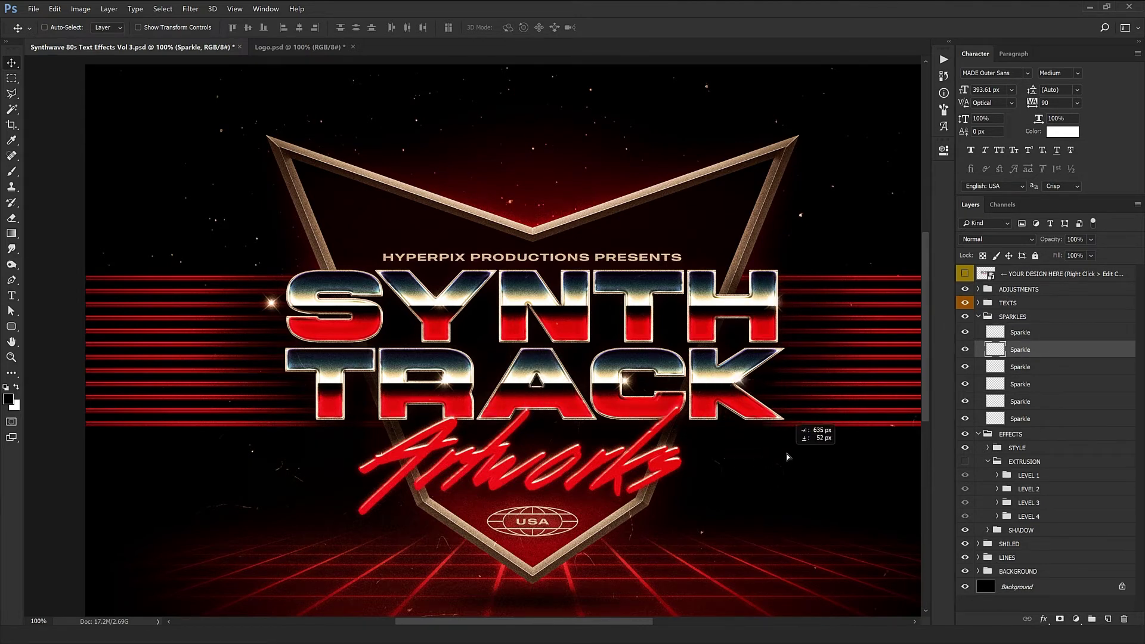
pyautogui.click(1031, 375)
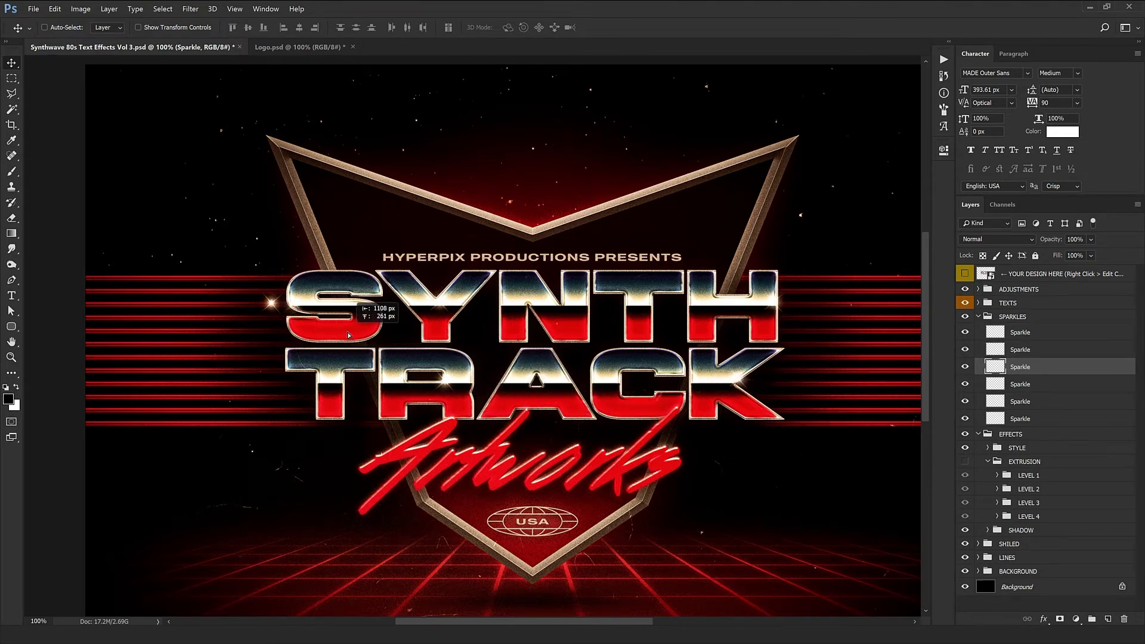
pyautogui.click(1031, 389)
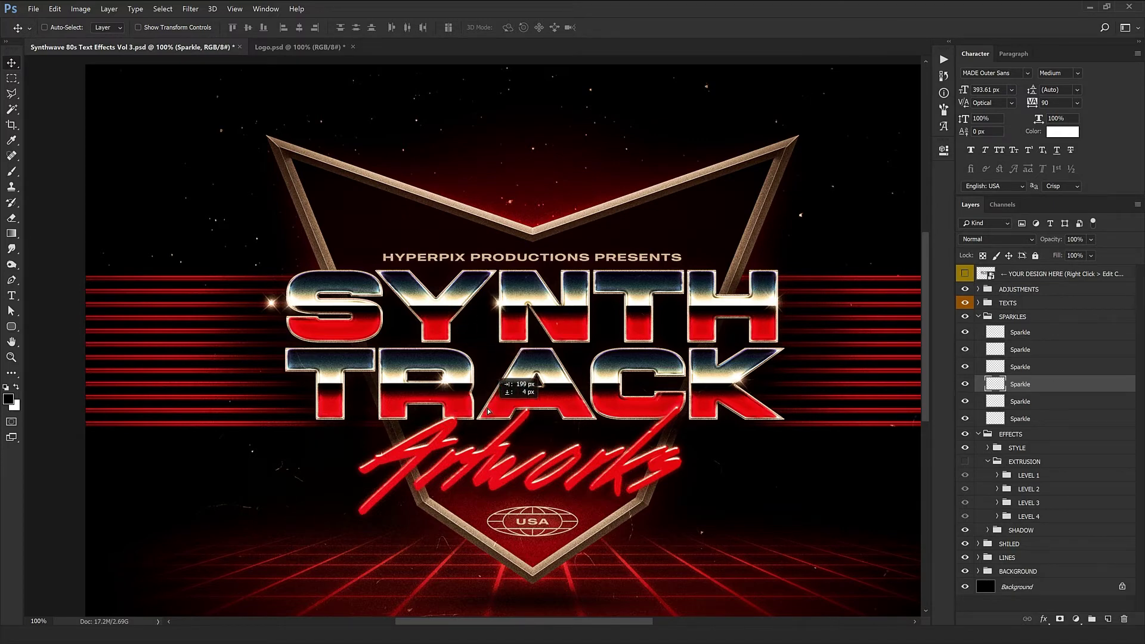
pyautogui.click(1035, 404)
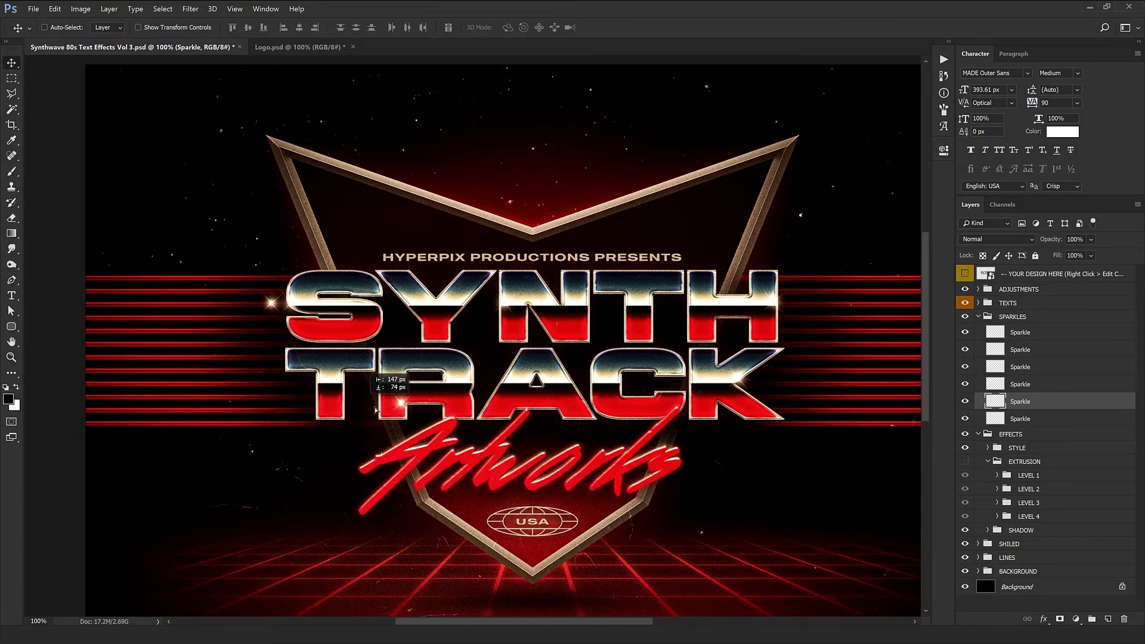
pyautogui.click(1032, 418)
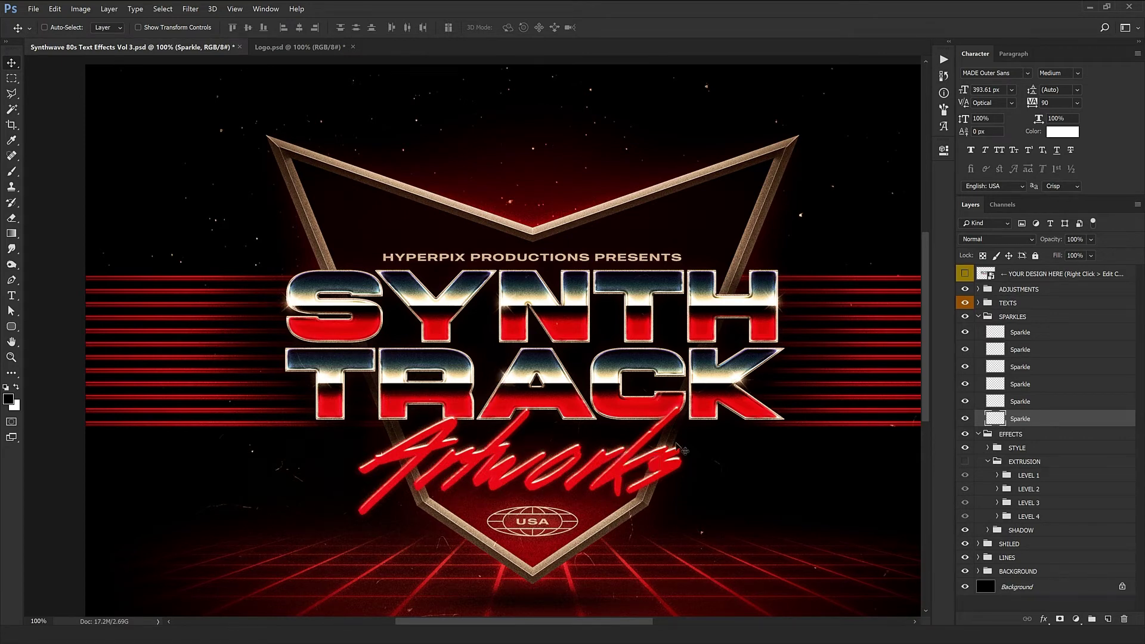
pyautogui.click(981, 317)
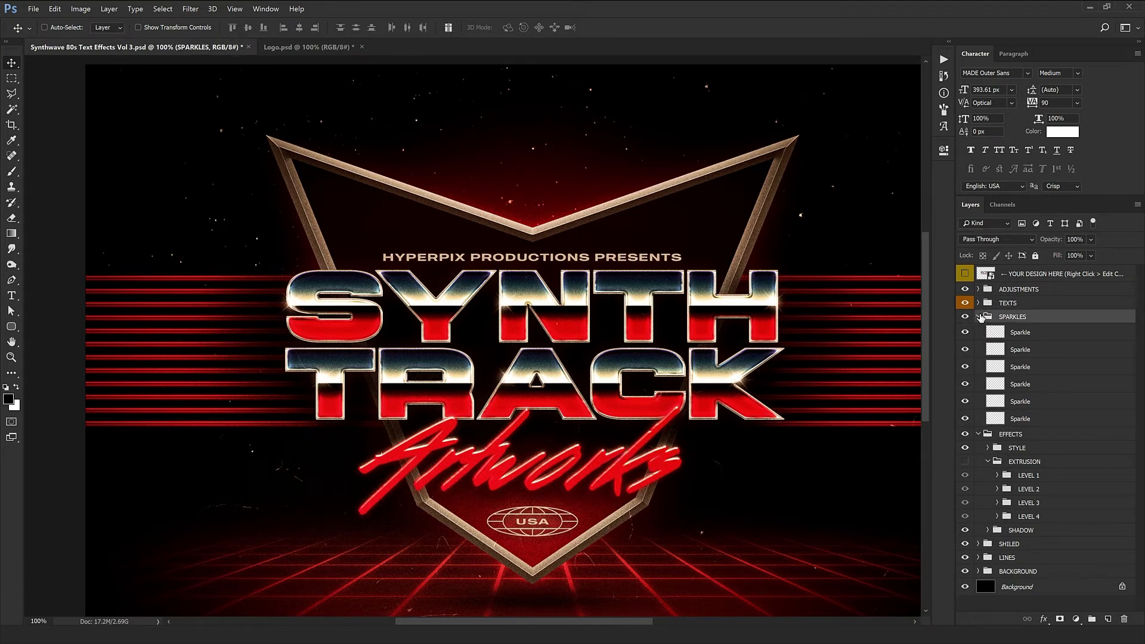
pyautogui.click(979, 317)
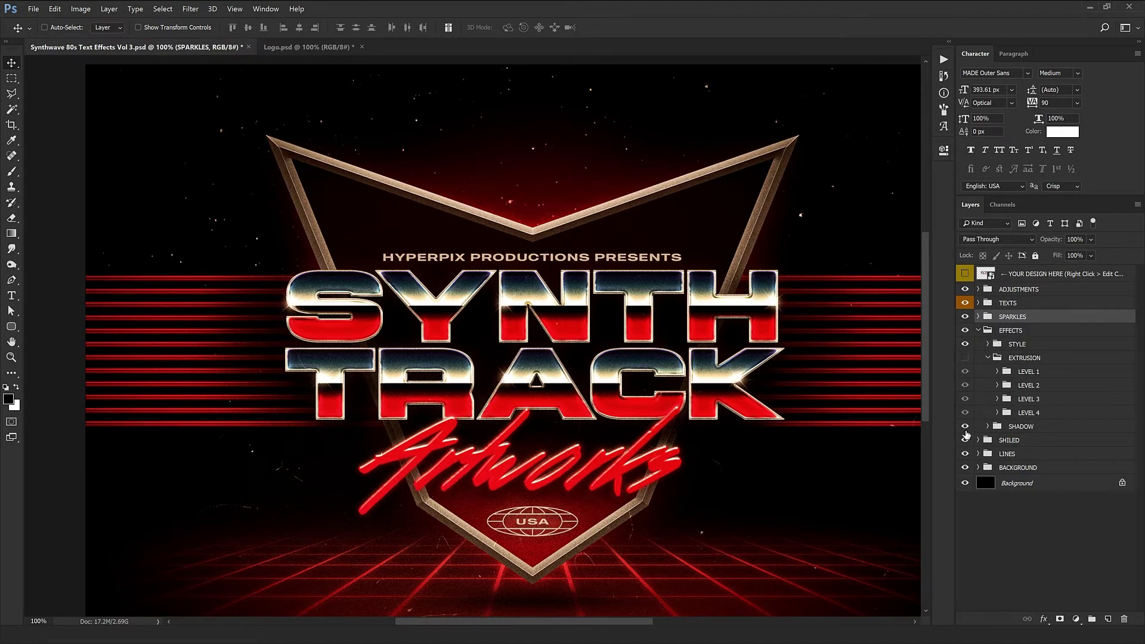
# Compare the lettering with the SHADOW group hidden and shown, and look through the layers inside the STYLE group
pyautogui.hotkey('ctrl', '+')
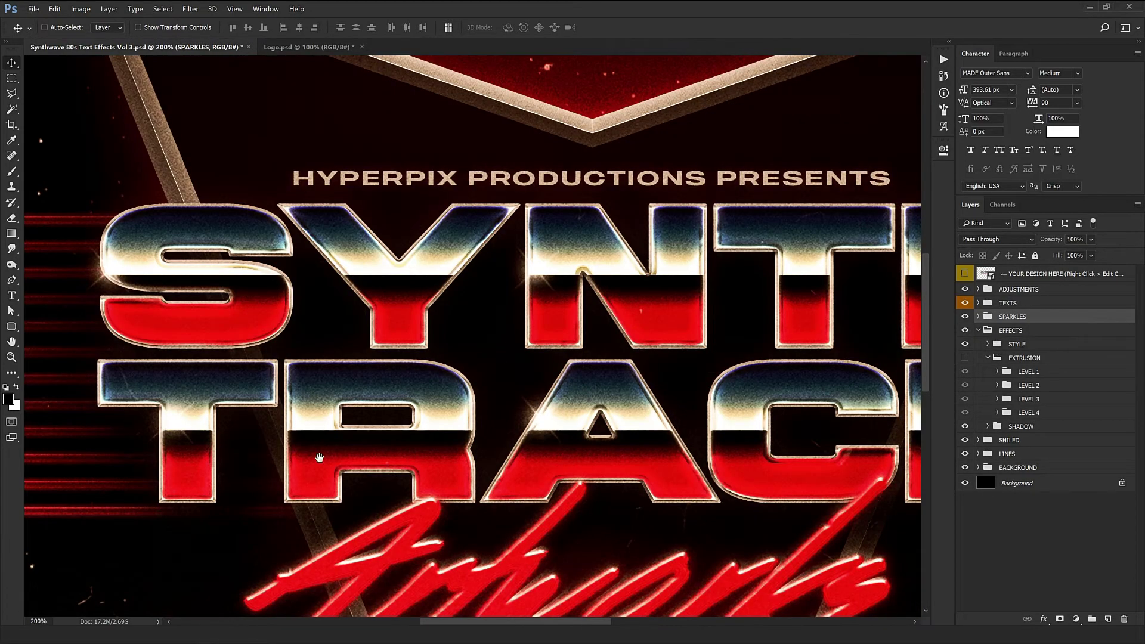
pyautogui.moveTo(263, 442); pyautogui.dragTo(480, 301)
pyautogui.click(965, 427)
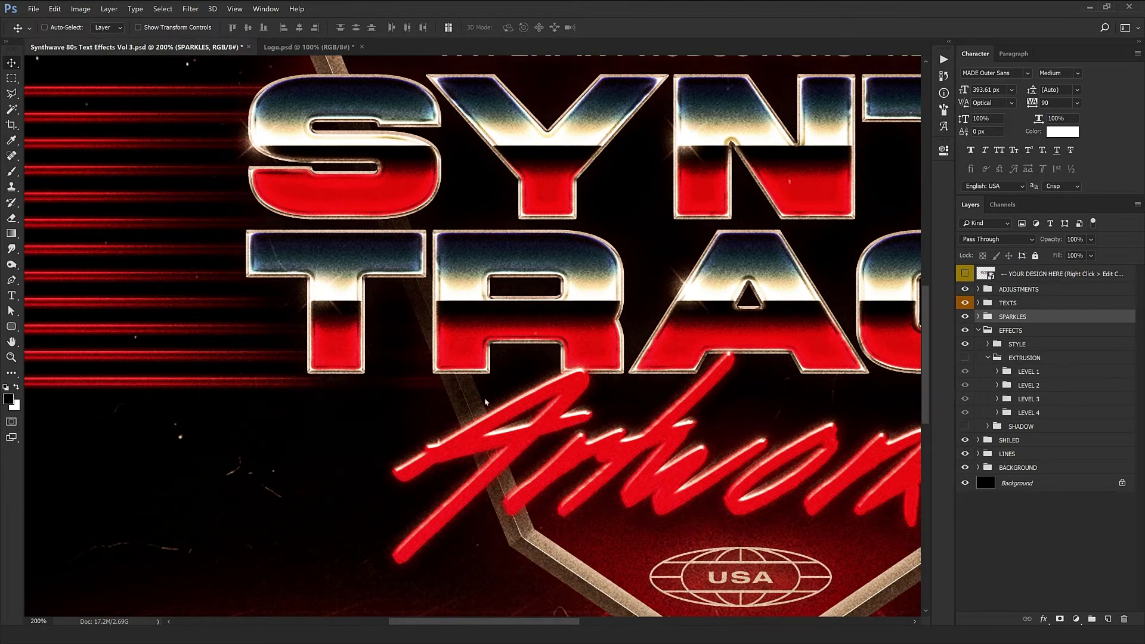
pyautogui.hotkey('ctrl', '-')
pyautogui.hotkey('ctrl', '-')
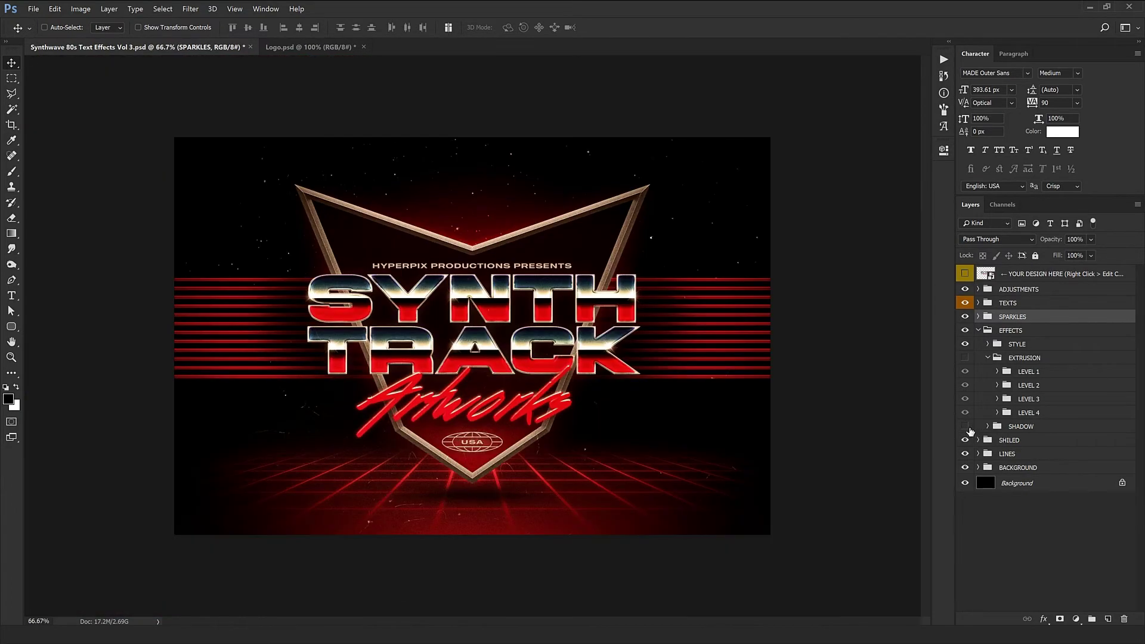
pyautogui.click(966, 427)
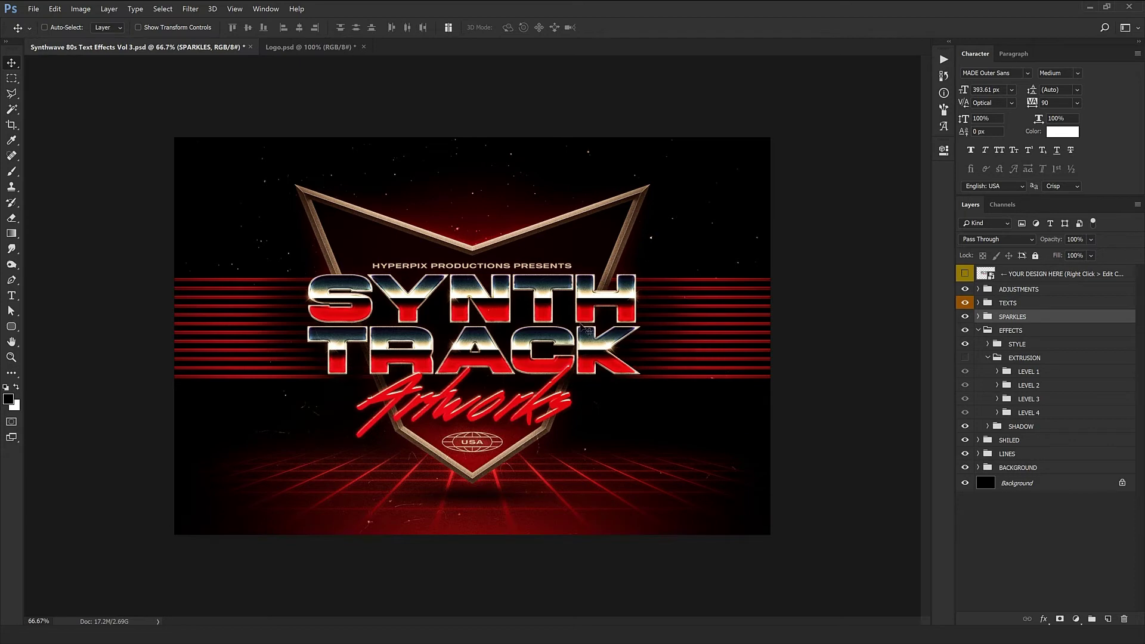
pyautogui.click(990, 344)
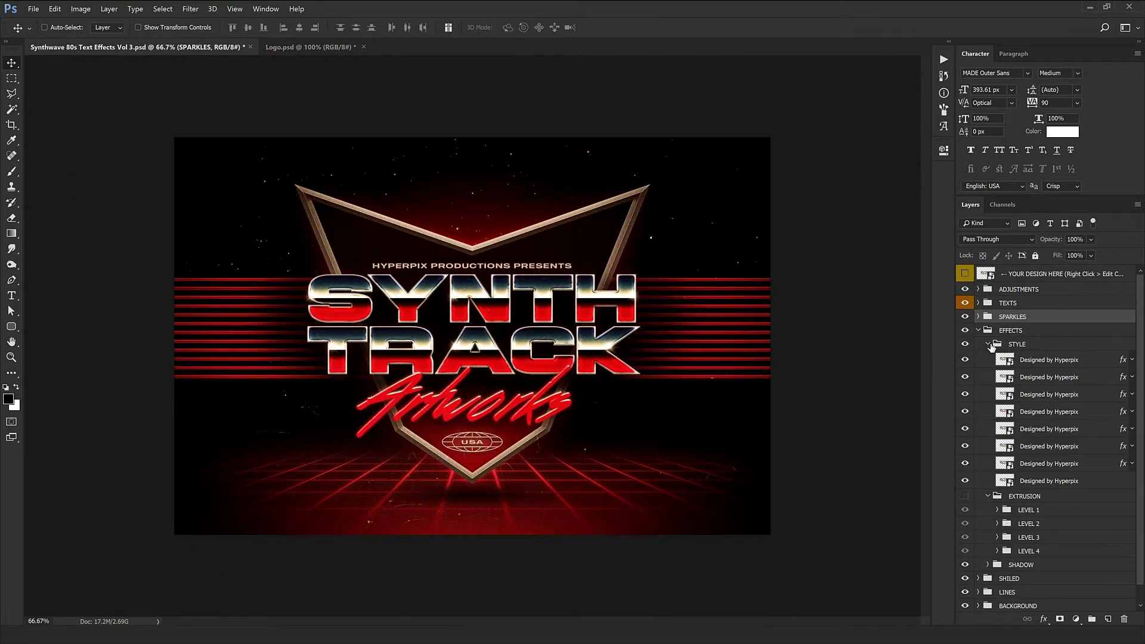
pyautogui.click(989, 345)
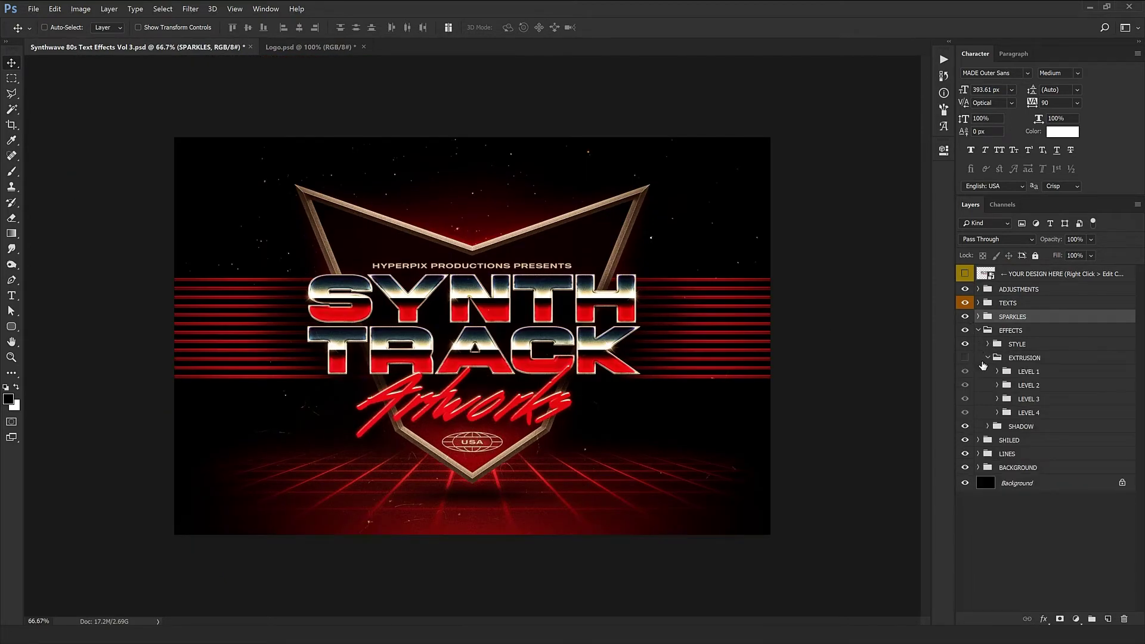
# Expand the SHILED group and compare the artwork with the group hidden and shown
pyautogui.click(979, 440)
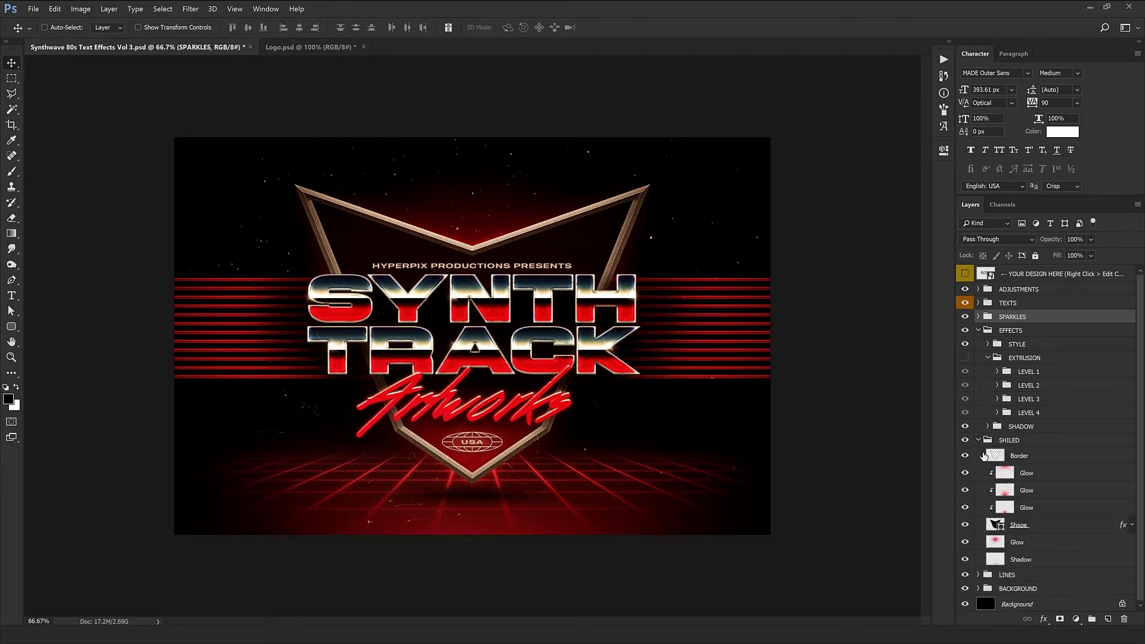
pyautogui.scroll(-1, 985, 457)
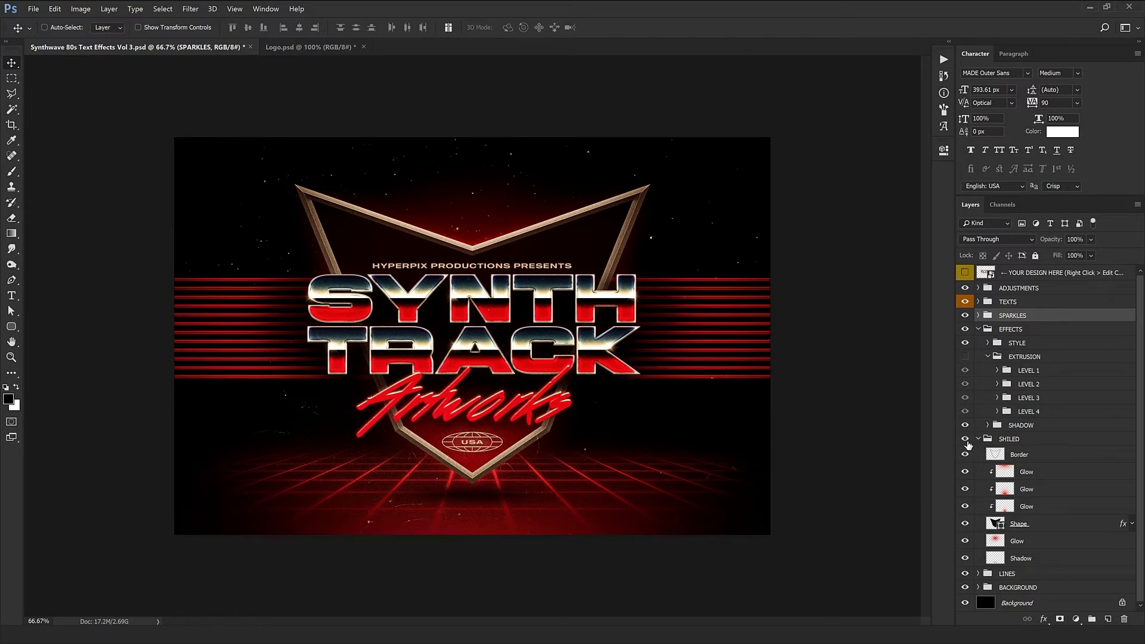
pyautogui.click(965, 440)
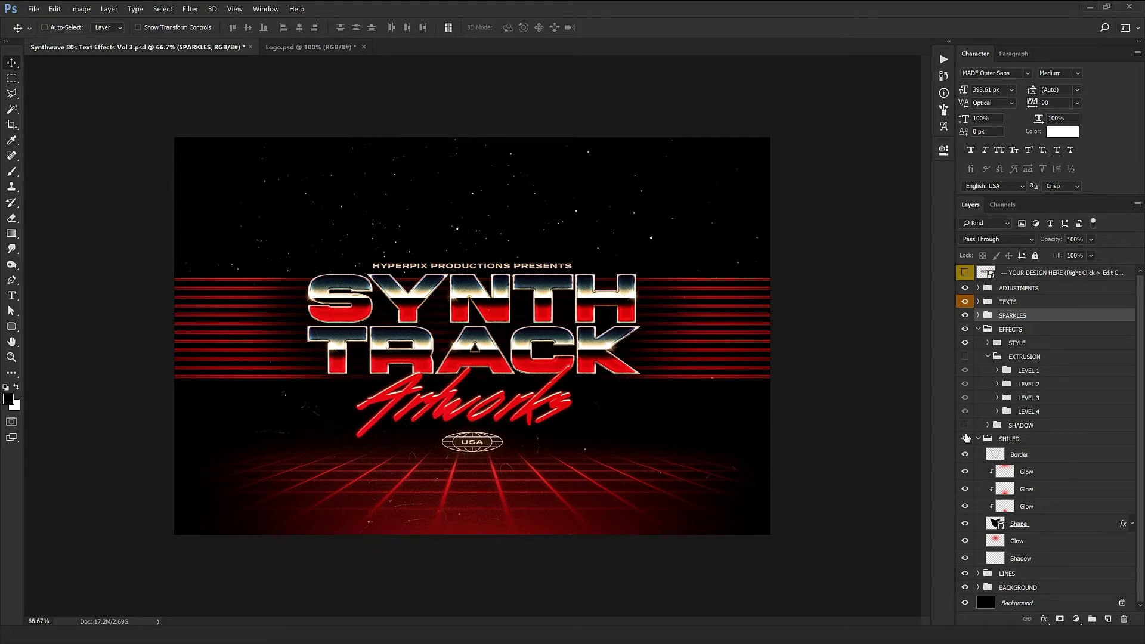
pyautogui.click(965, 438)
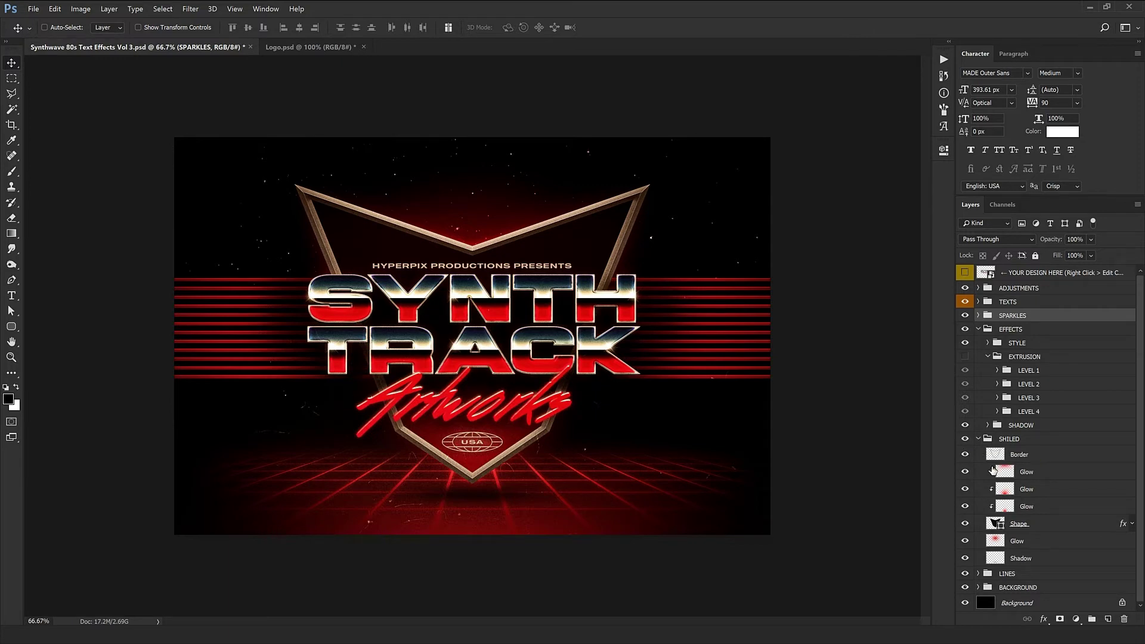
# Hide and restore the Glow layer beneath the shield's Shape layer to examine its effect behind the shield
pyautogui.click(1034, 540)
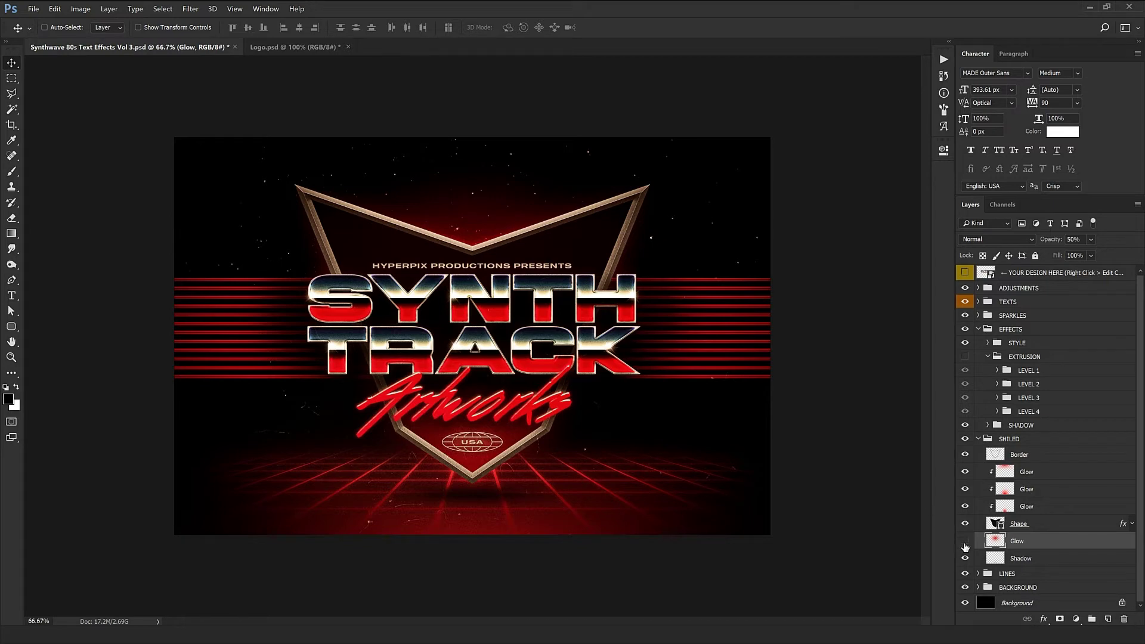
pyautogui.click(965, 541)
pyautogui.click(965, 542)
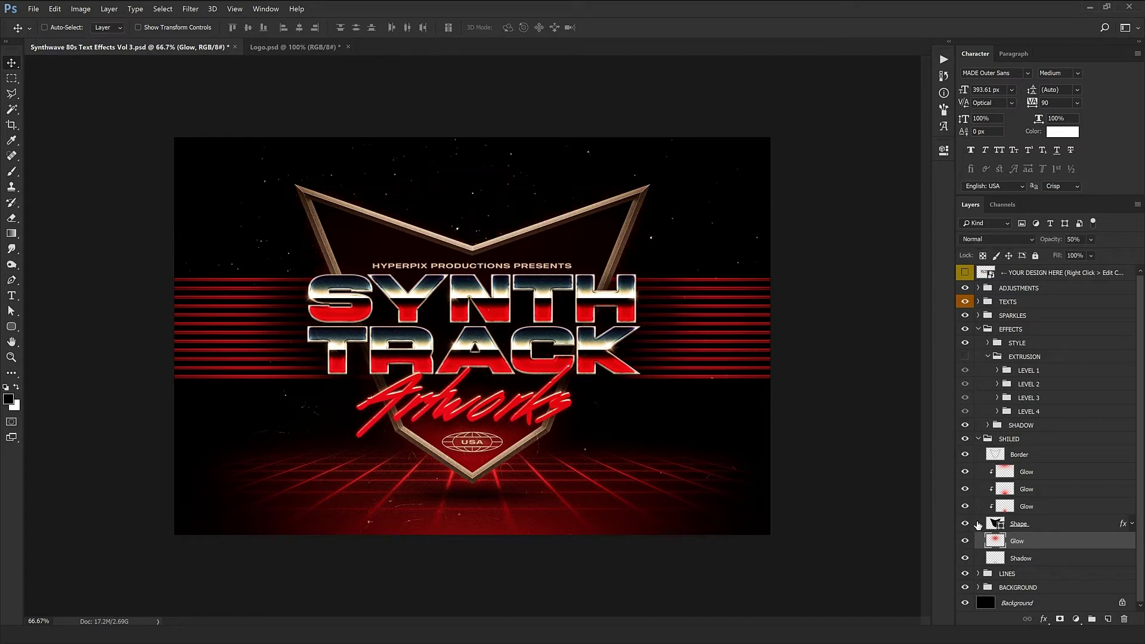
# Select the two lower Glow layers clipped to the shield shape, adjust their position, and collapse the SHILED group
pyautogui.click(1045, 508)
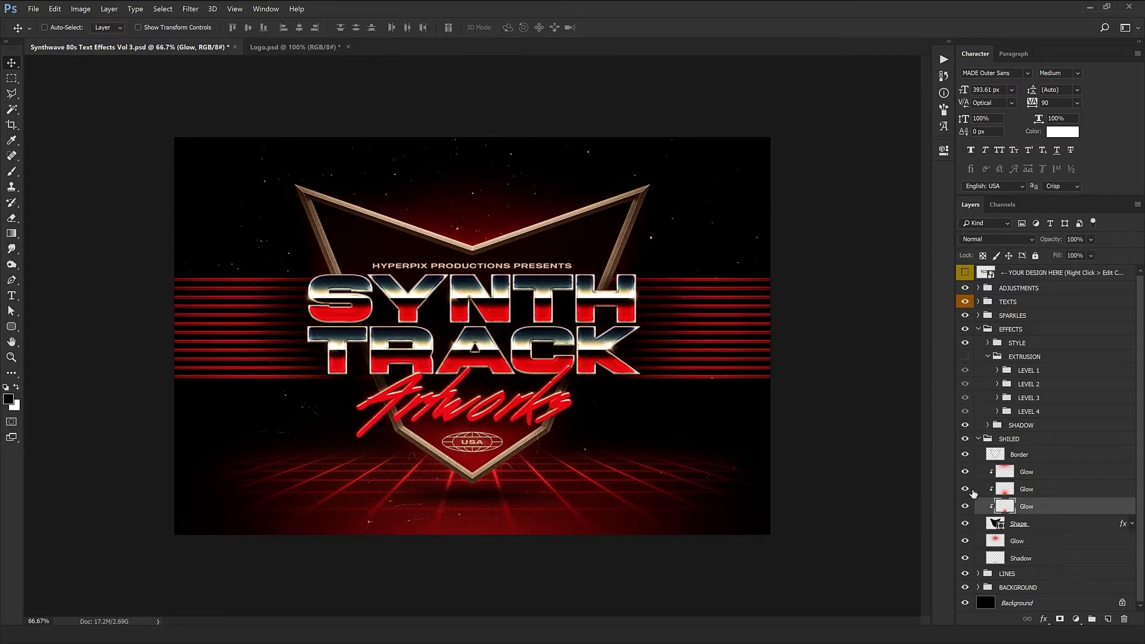
pyautogui.keyDown('shift'); pyautogui.click(1068, 490); pyautogui.keyUp('shift')
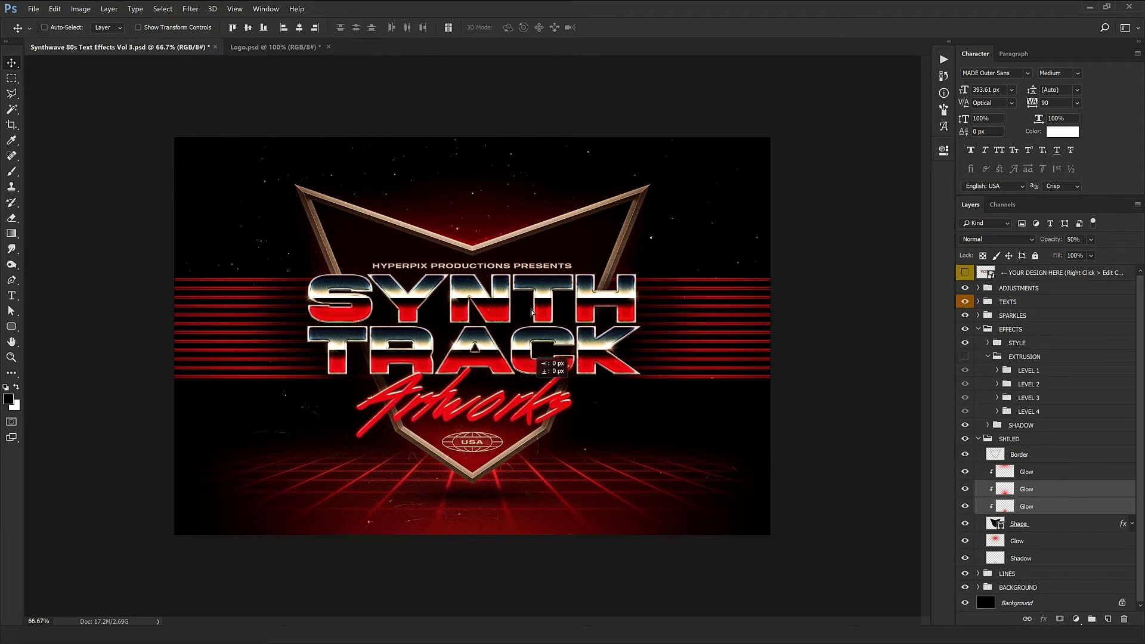
pyautogui.moveTo(528, 392)
pyautogui.mouseDown()
pyautogui.moveTo(531, 313)
pyautogui.moveTo(521, 386)
pyautogui.mouseUp()
pyautogui.moveTo(521, 450); pyautogui.dragTo(521, 451)
pyautogui.press('ctrl')
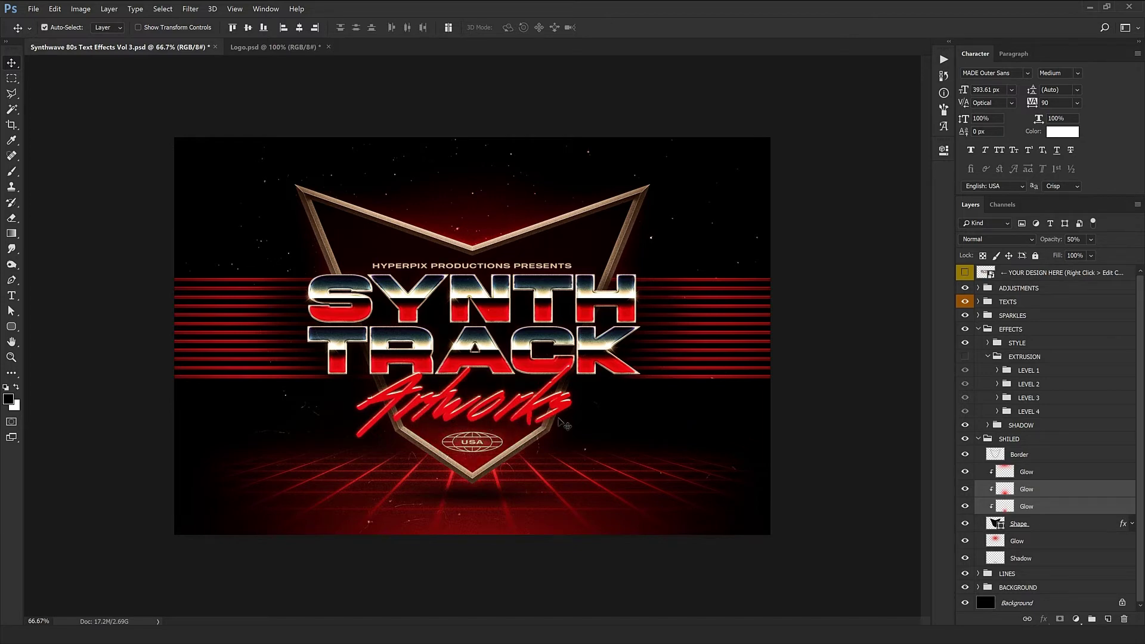
pyautogui.click(979, 444)
pyautogui.click(979, 442)
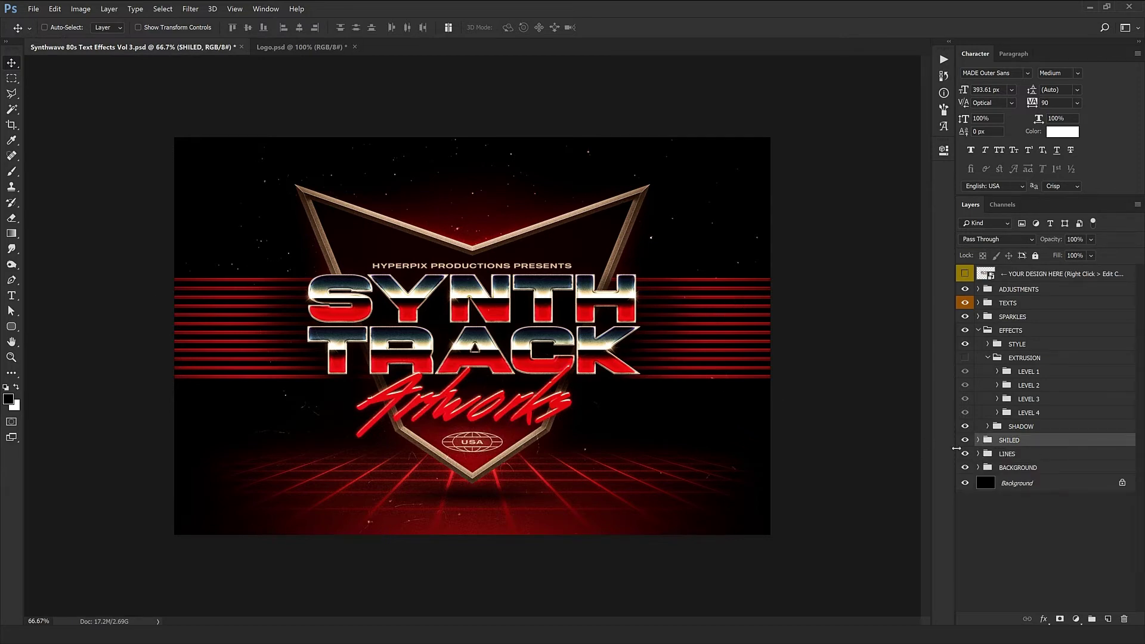
# Try the LINES group about 245 px lower, with its red stripes behind TRACK and Artworks
pyautogui.click(1024, 454)
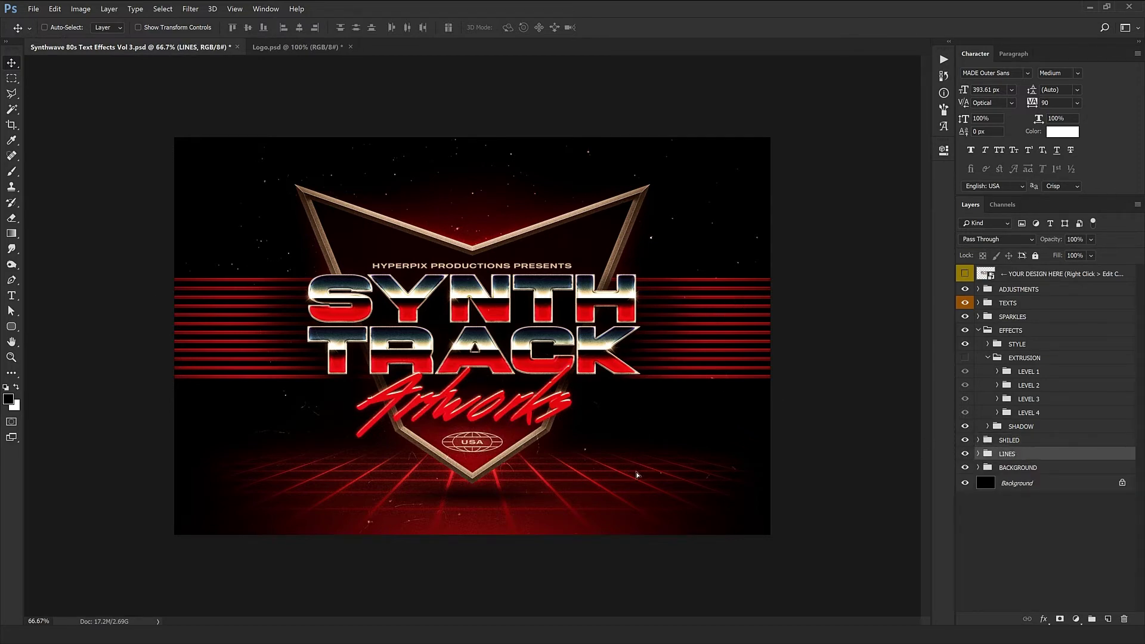
pyautogui.hotkey('shift', 'Down')
pyautogui.hotkey('shift', 'Down')
pyautogui.hotkey('shift', 'Down')
pyautogui.hotkey('shift', 'Down')
pyautogui.hotkey('shift', 'Down')
pyautogui.hotkey('shift', 'Down')
pyautogui.hotkey('shift', 'Down')
pyautogui.hotkey('shift', 'Down')
pyautogui.hotkey('shift', 'Down')
pyautogui.hotkey('shift', 'Down')
pyautogui.hotkey('shift', 'Down')
pyautogui.hotkey('shift', 'Down')
pyautogui.hotkey('shift', 'Down')
pyautogui.hotkey('shift', 'Down')
pyautogui.hotkey('shift', 'Down')
pyautogui.hotkey('shift', 'Down')
pyautogui.hotkey('shift', 'Down')
pyautogui.hotkey('shift', 'Down')
pyautogui.hotkey('shift', 'Down')
pyautogui.hotkey('shift', 'Down')
pyautogui.hotkey('shift', 'Up')
pyautogui.press('Up')
pyautogui.press('Up')
pyautogui.press('Up')
pyautogui.press('Up')
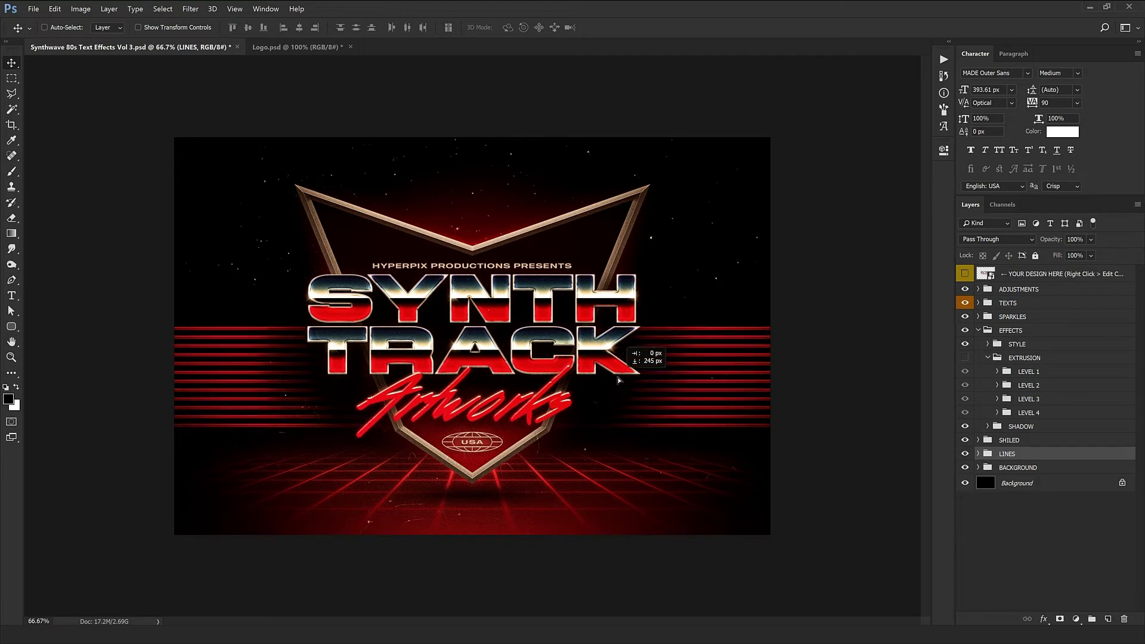
# Move the LINES group up so its red stripes run from the shield's upper notch to the top of TRACK
pyautogui.hotkey('shift', 'Up')
pyautogui.hotkey('shift', 'Up')
pyautogui.hotkey('shift', 'Up')
pyautogui.hotkey('shift', 'Up')
pyautogui.hotkey('shift', 'Up')
pyautogui.hotkey('shift', 'Up')
pyautogui.hotkey('shift', 'Up')
pyautogui.hotkey('shift', 'Up')
pyautogui.hotkey('shift', 'Up')
pyautogui.hotkey('shift', 'Up')
pyautogui.hotkey('shift', 'Up')
pyautogui.hotkey('shift', 'Up')
pyautogui.hotkey('shift', 'Up')
pyautogui.hotkey('shift', 'Up')
pyautogui.hotkey('shift', 'Up')
pyautogui.hotkey('shift', 'Up')
pyautogui.hotkey('shift', 'Up')
pyautogui.hotkey('shift', 'Up')
pyautogui.hotkey('shift', 'Up')
pyautogui.hotkey('shift', 'Up')
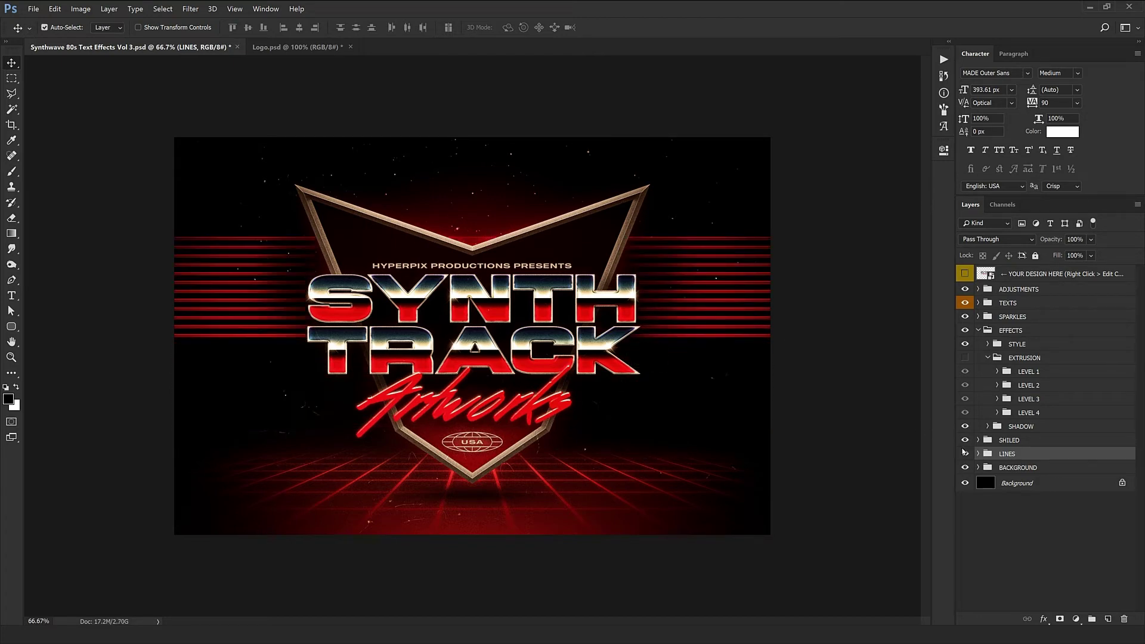
# Undo the last move of the LINES group, then hide and restore the group to check its stripes behind the text
pyautogui.hotkey('ctrl', 'z')
pyautogui.click(965, 453)
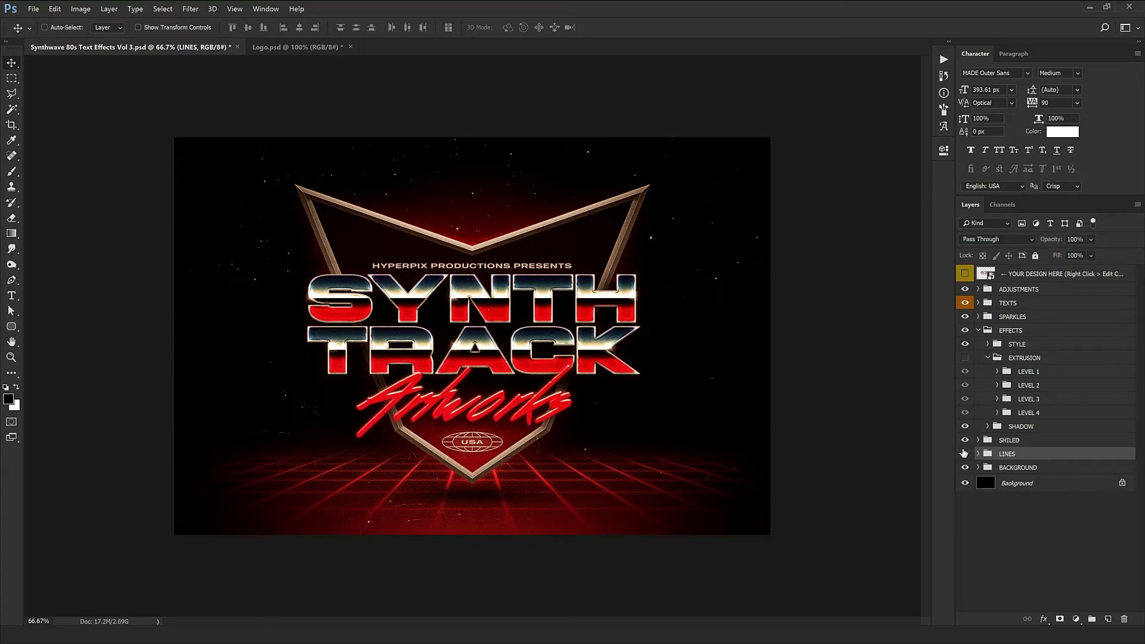
pyautogui.click(964, 453)
# In the BACKGROUND group, check the GRIDS group by toggling it, hide the Red Color layer, and duplicate GRIDS
pyautogui.click(978, 468)
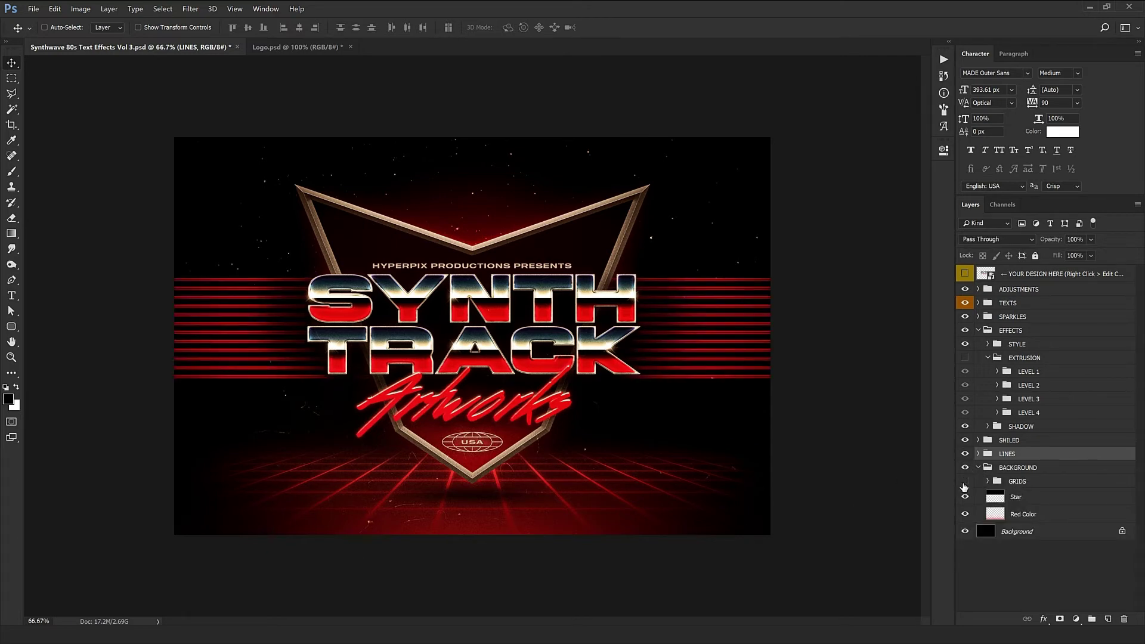
pyautogui.click(965, 484)
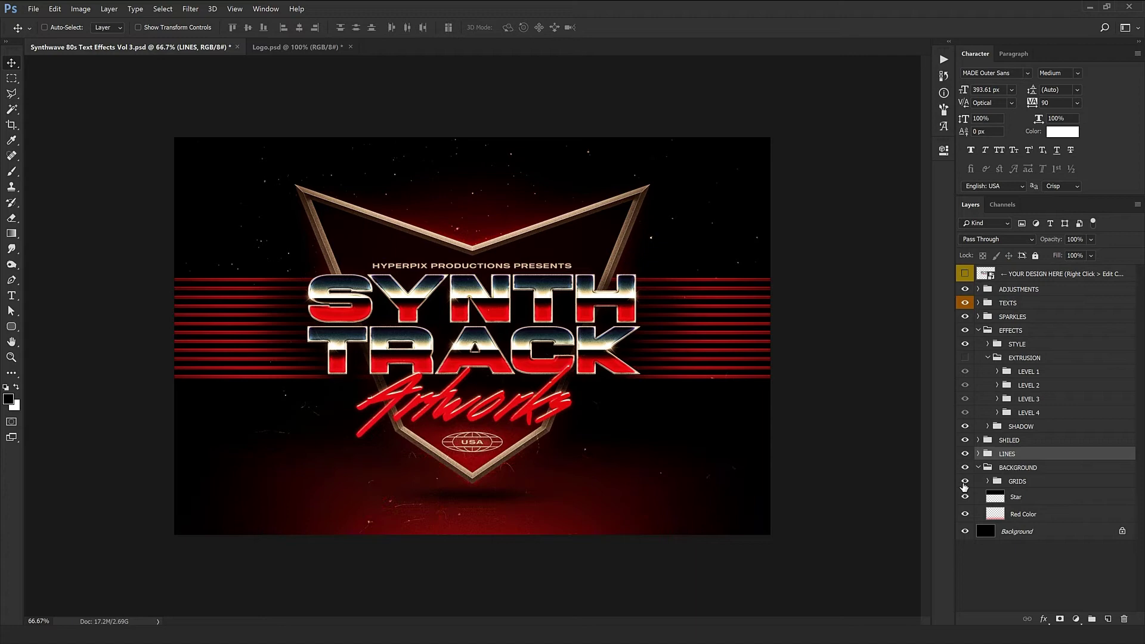
pyautogui.click(965, 514)
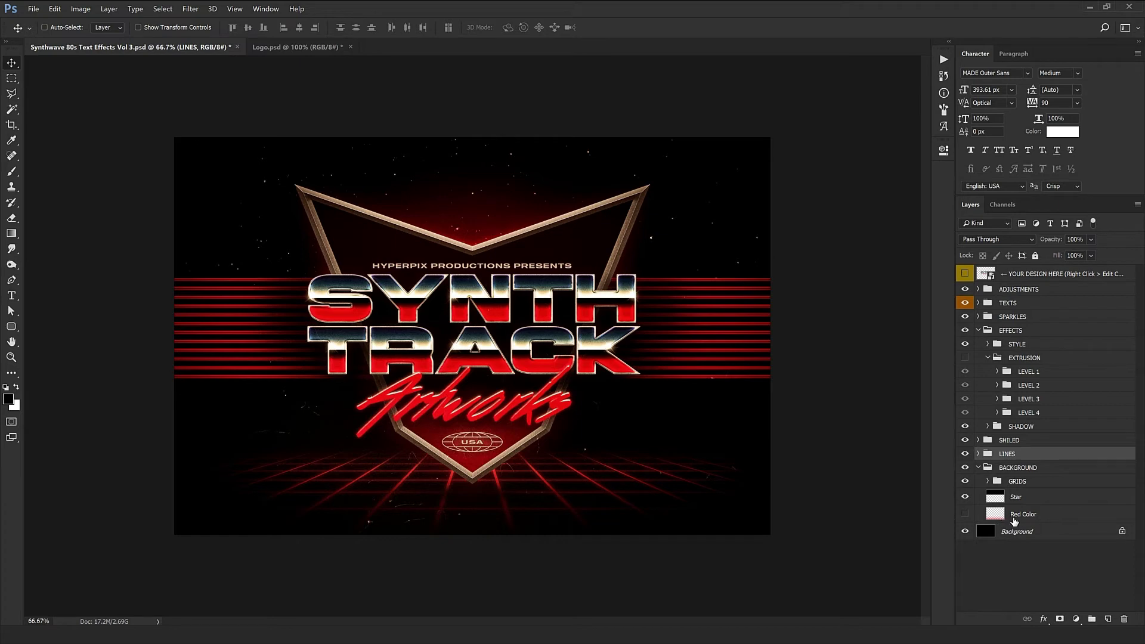
pyautogui.click(1027, 485)
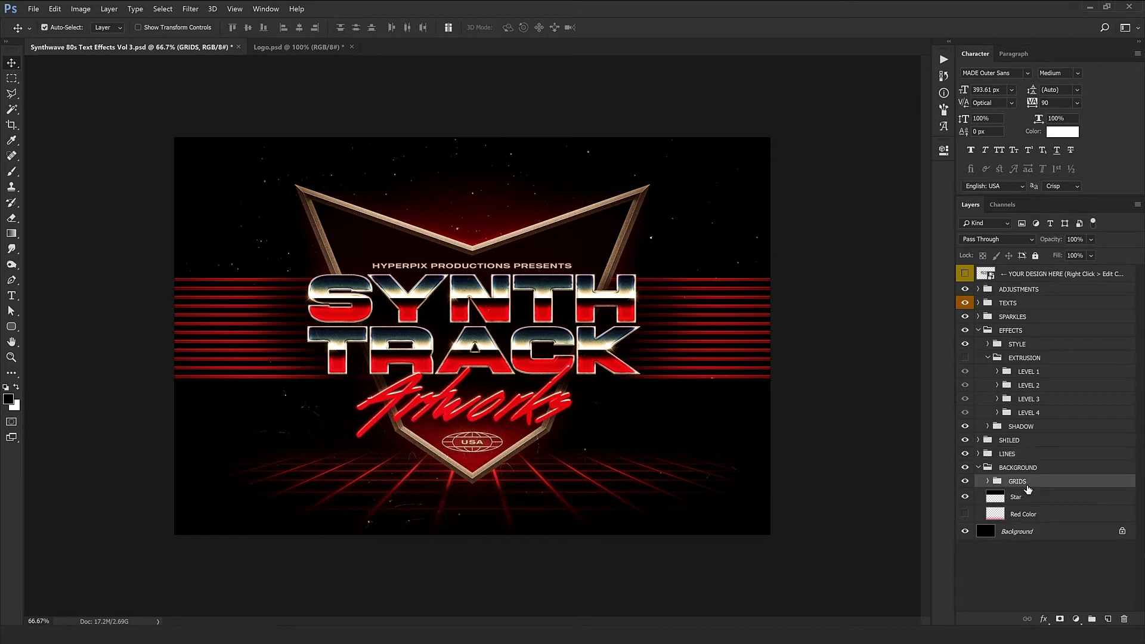
pyautogui.hotkey('ctrl', 'j')
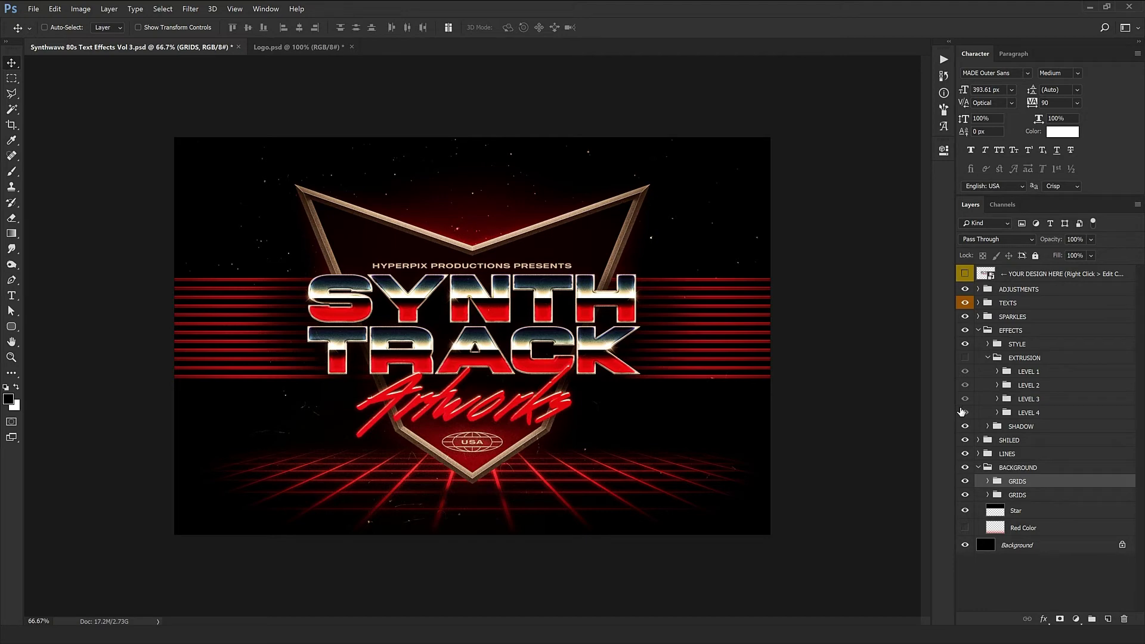
# Show the EXTRUSION group under EFFECTS and examine the artwork at 100% magnification
pyautogui.hotkey('ctrl', '1')
pyautogui.moveTo(481, 248); pyautogui.dragTo(492, 304)
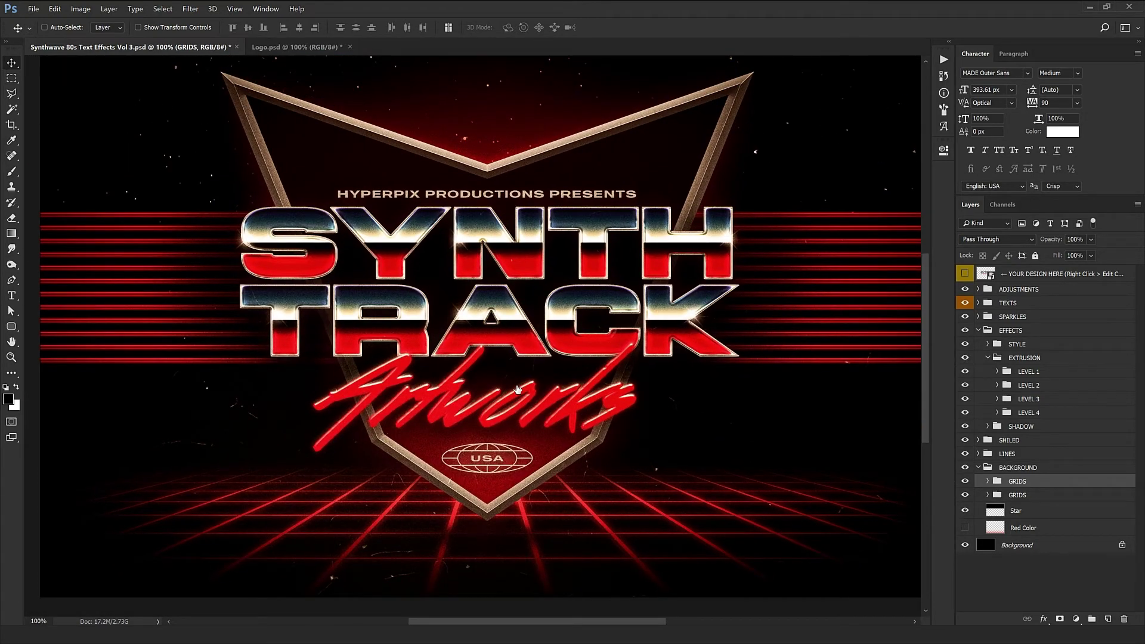
pyautogui.moveTo(552, 287)
pyautogui.mouseDown()
pyautogui.moveTo(563, 301)
pyautogui.moveTo(558, 279)
pyautogui.moveTo(549, 306)
pyautogui.mouseUp()
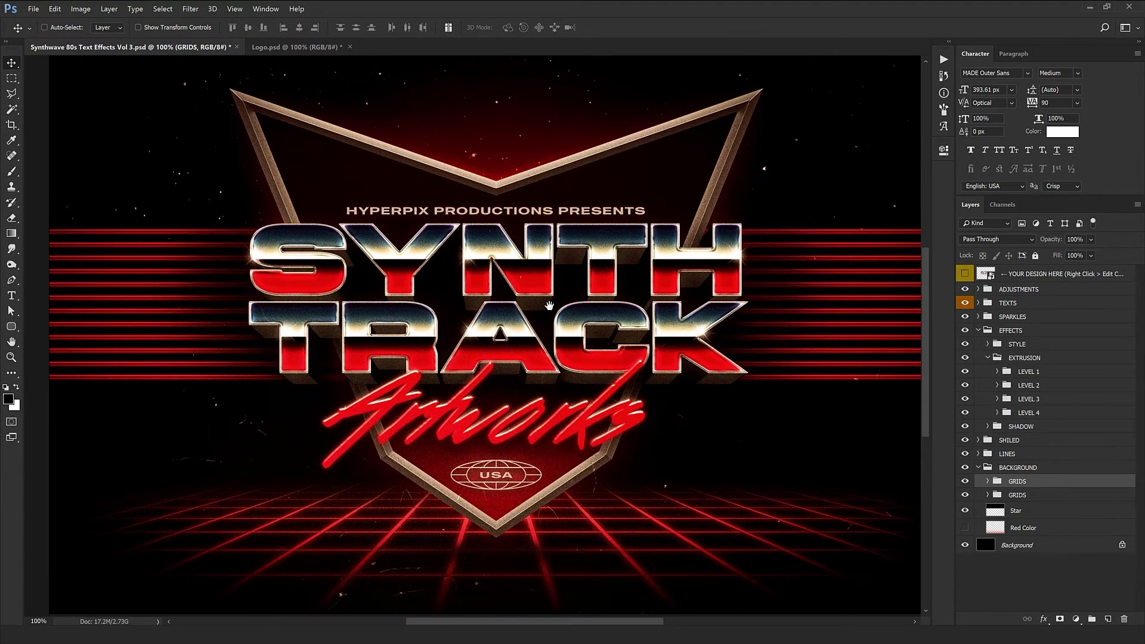
pyautogui.moveTo(549, 306); pyautogui.dragTo(540, 330)
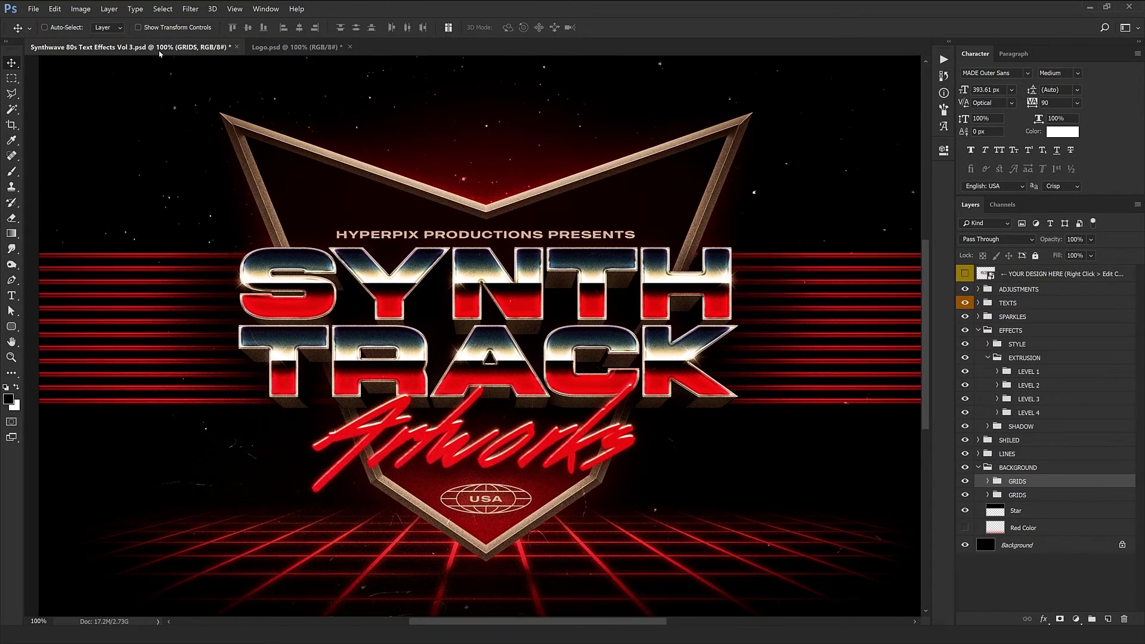
# Revert the template to its saved version and open the contents of the YOUR DESIGN HERE smart object
pyautogui.click(33, 9)
pyautogui.click(35, 122)
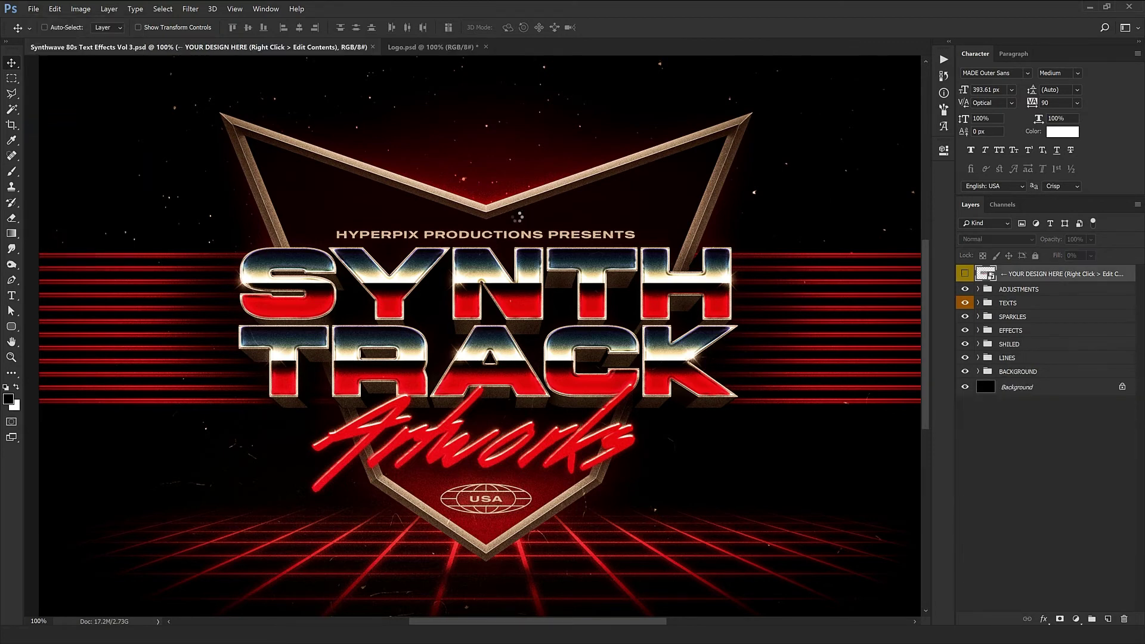
pyautogui.doubleClick(989, 274)
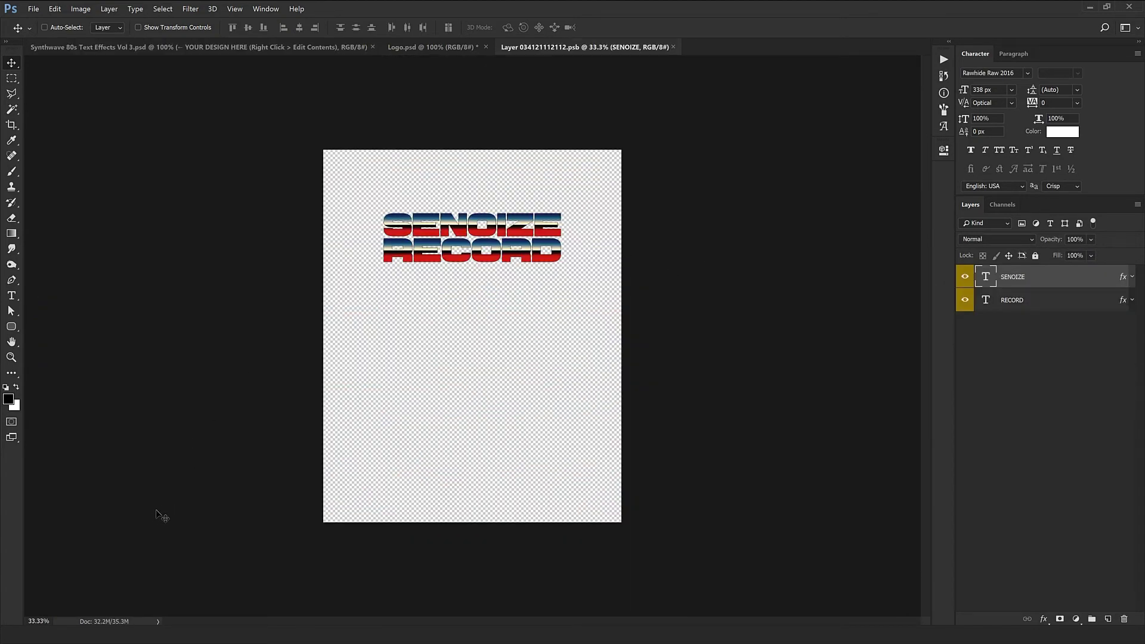
# Open 1.png from the Files folder and bring its HONDA logo into the smart object document
pyautogui.click(105, 634)
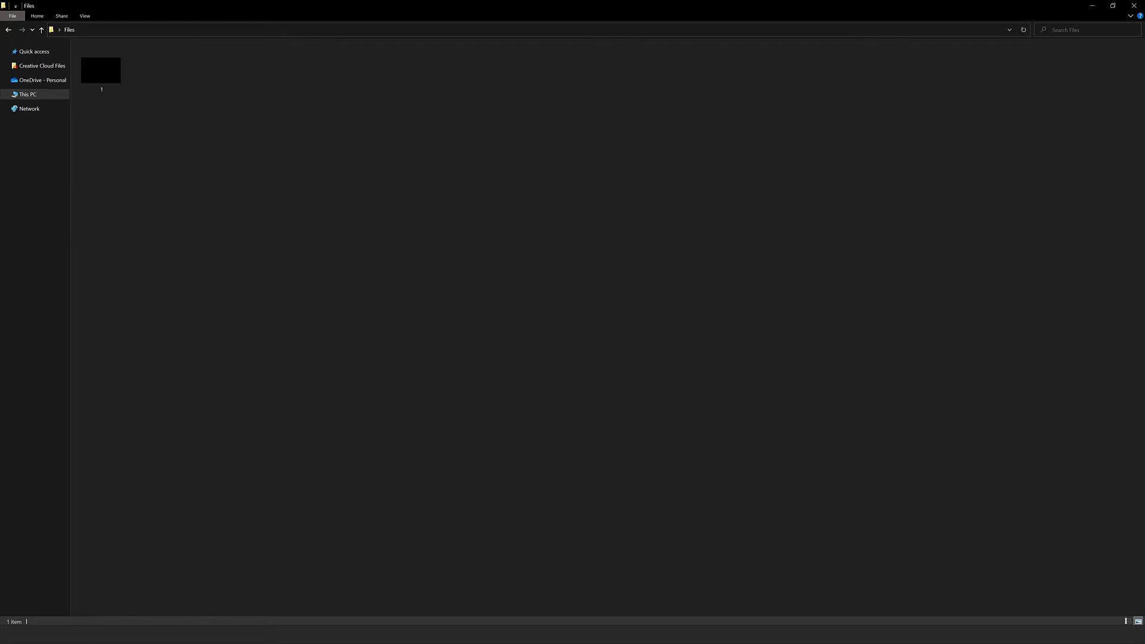
pyautogui.moveTo(92, 77); pyautogui.dragTo(609, 114)
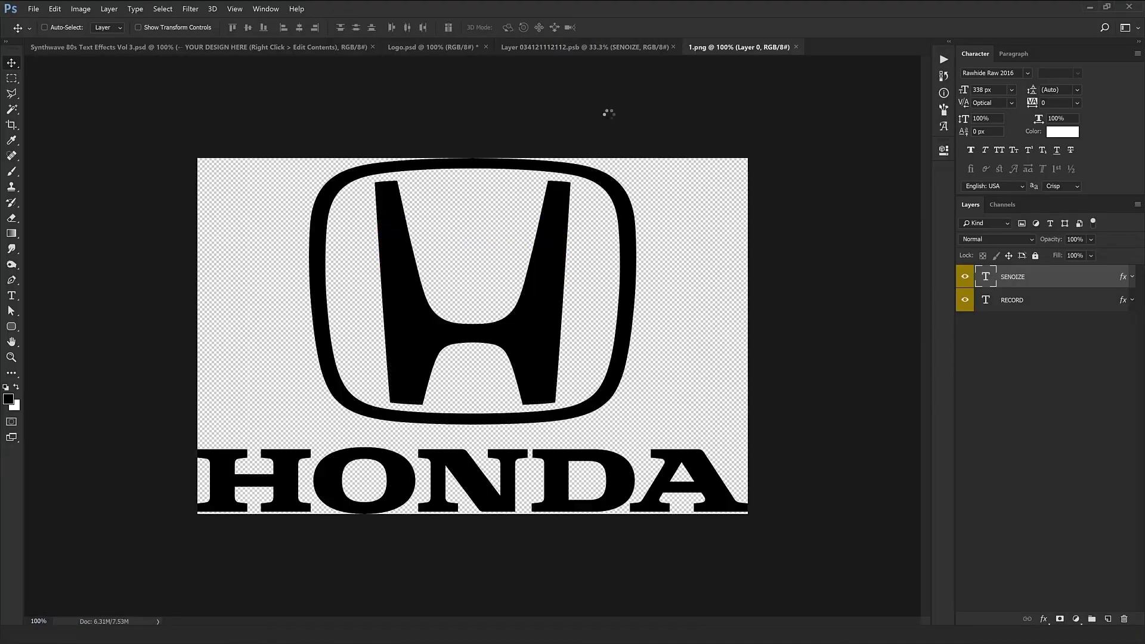
pyautogui.moveTo(561, 333); pyautogui.dragTo(561, 333)
pyautogui.moveTo(612, 54); pyautogui.dragTo(500, 213)
# Center the HONDA logo horizontally on the canvas and move it slightly up
pyautogui.hotkey('ctrl', 't')
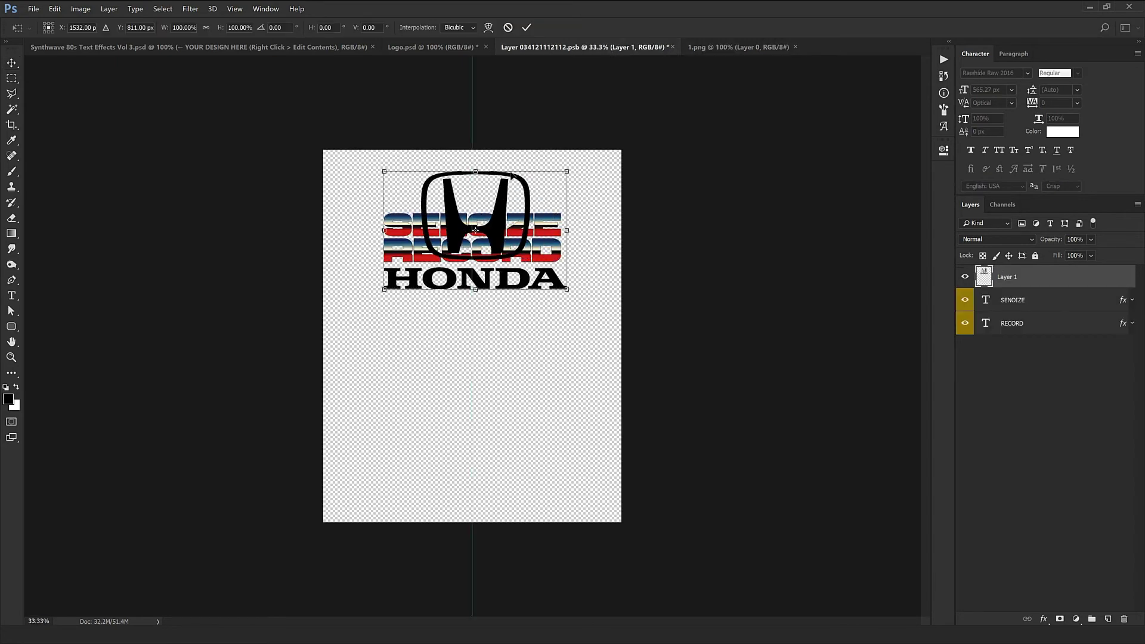
pyautogui.scroll(3, 460, 133)
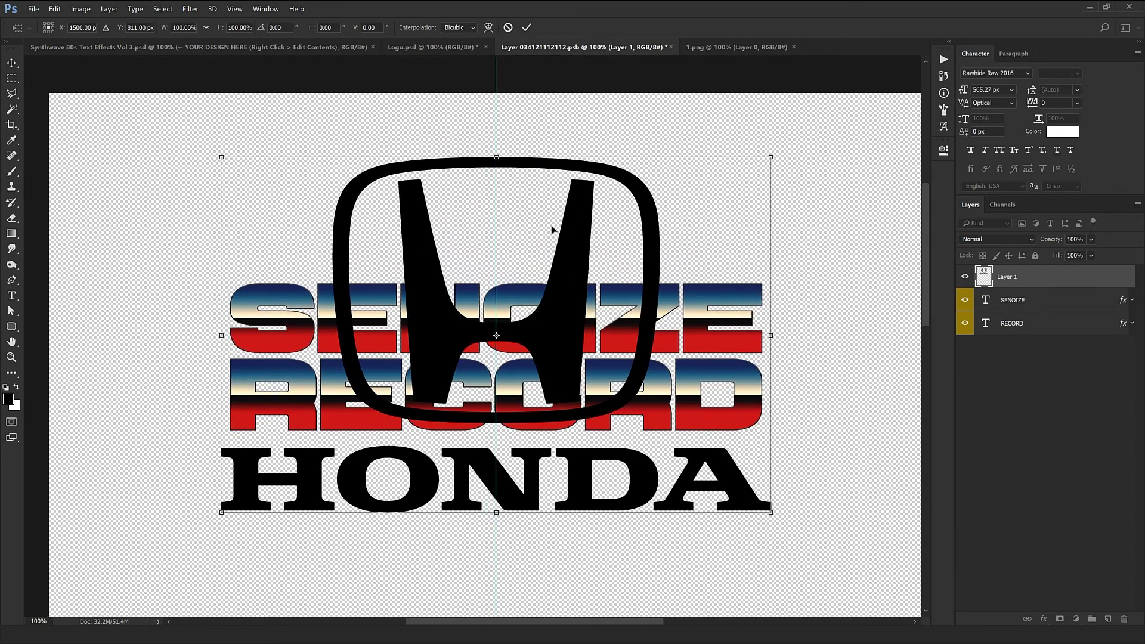
pyautogui.moveTo(553, 230); pyautogui.dragTo(550, 180)
pyautogui.press('Return')
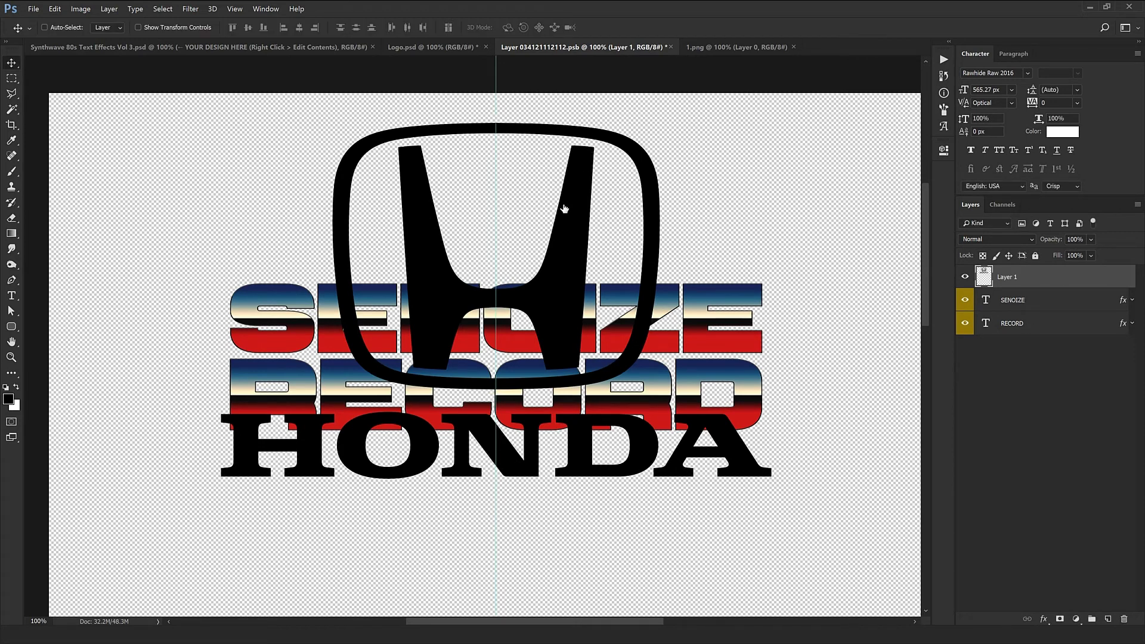
# Select the SENOIZE and RECORD text layers together, move them below the HONDA logo, and deselect the layers
pyautogui.hotkey('alt', ',')
pyautogui.keyDown('shift'); pyautogui.click(1074, 303); pyautogui.keyUp('shift')
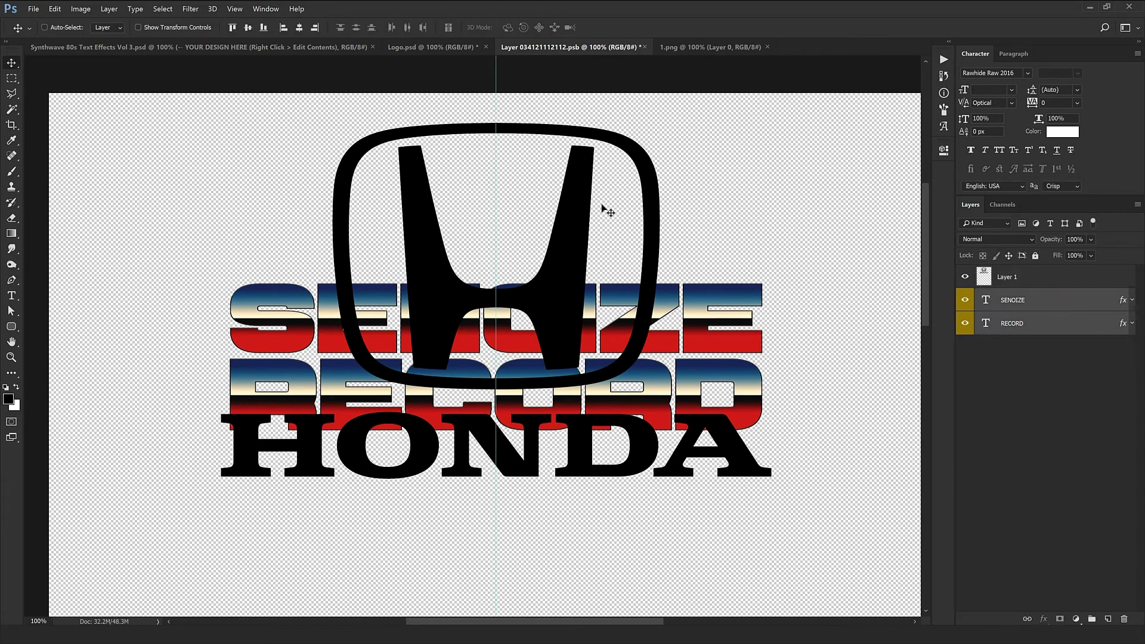
pyautogui.moveTo(610, 465); pyautogui.dragTo(792, 441)
pyautogui.keyDown('ctrl'); pyautogui.click(788, 448); pyautogui.keyUp('ctrl')
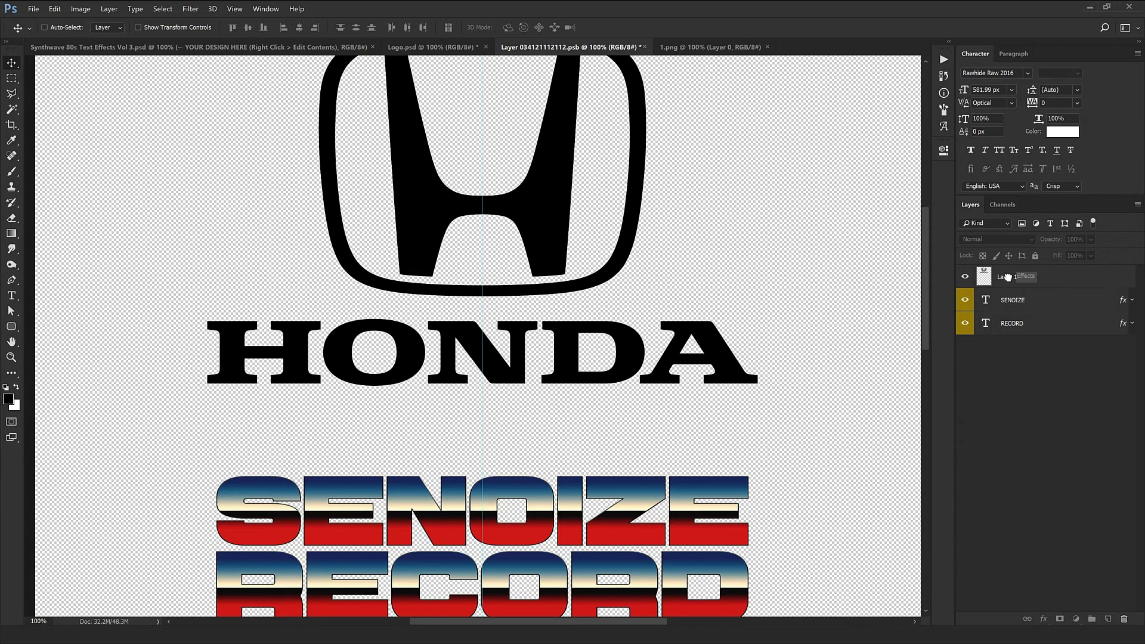
# Transfer the SENOIZE layer's effects to the HONDA logo layer and delete the SENOIZE and RECORD text layers
pyautogui.moveTo(1008, 277); pyautogui.dragTo(1009, 277)
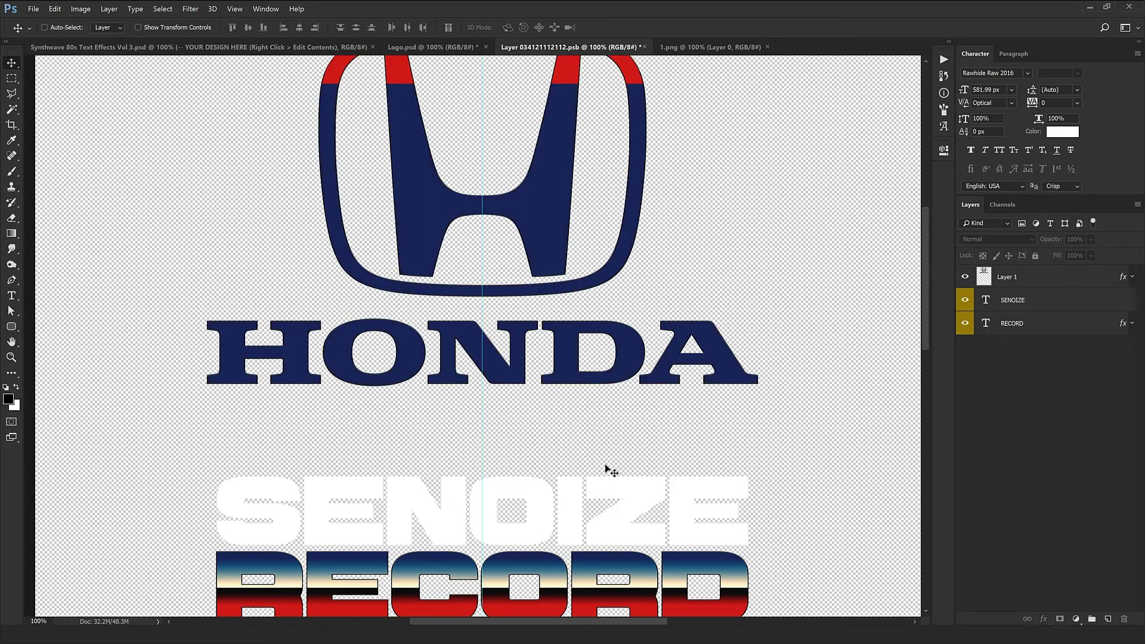
pyautogui.scroll(2, 417, 225)
pyautogui.scroll(-3, 610, 157)
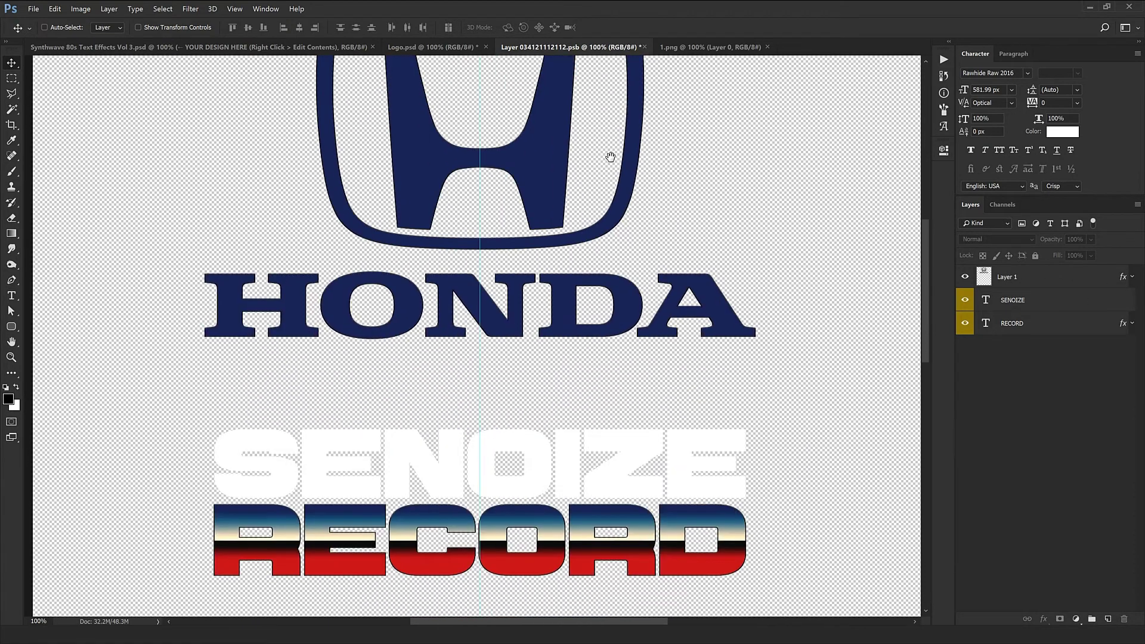
pyautogui.click(1013, 299)
pyautogui.keyDown('ctrl'); pyautogui.click(1016, 317); pyautogui.keyUp('ctrl')
pyautogui.click(1132, 616)
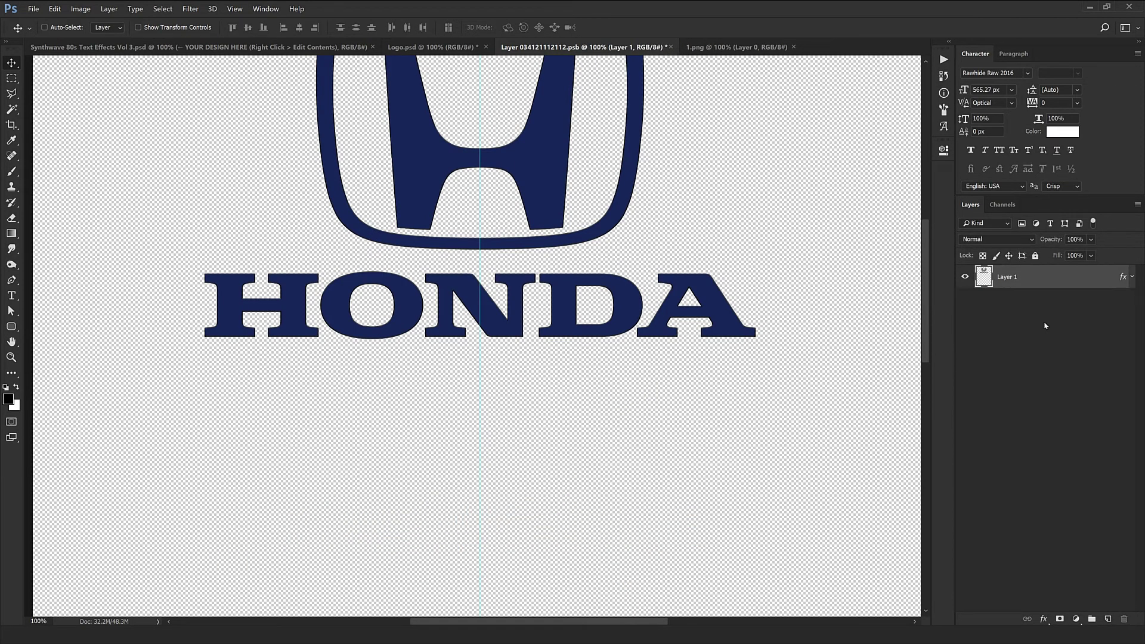
# Reposition the logo layer's Pattern Overlay so its blue, cream, black and red bands run across the HONDA lettering
pyautogui.scroll(3, 674, 373)
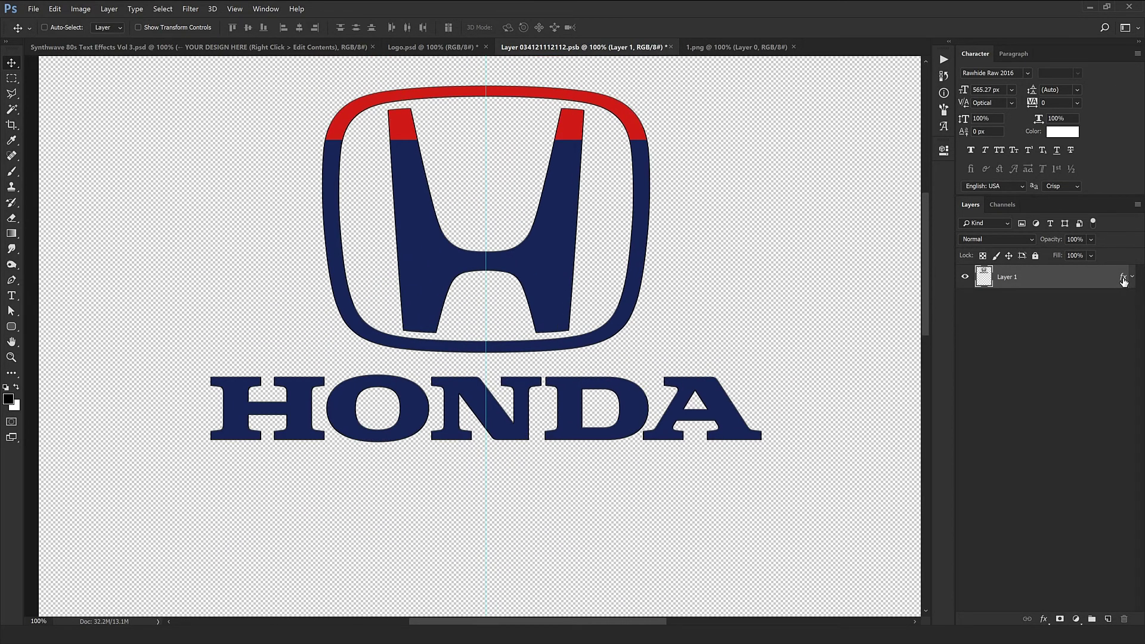
pyautogui.doubleClick(1050, 276)
pyautogui.click(382, 312)
pyautogui.moveTo(453, 117); pyautogui.dragTo(765, 415)
pyautogui.moveTo(549, 316)
pyautogui.mouseDown()
pyautogui.moveTo(547, 524)
pyautogui.moveTo(540, 295)
pyautogui.moveTo(537, 313)
pyautogui.mouseUp()
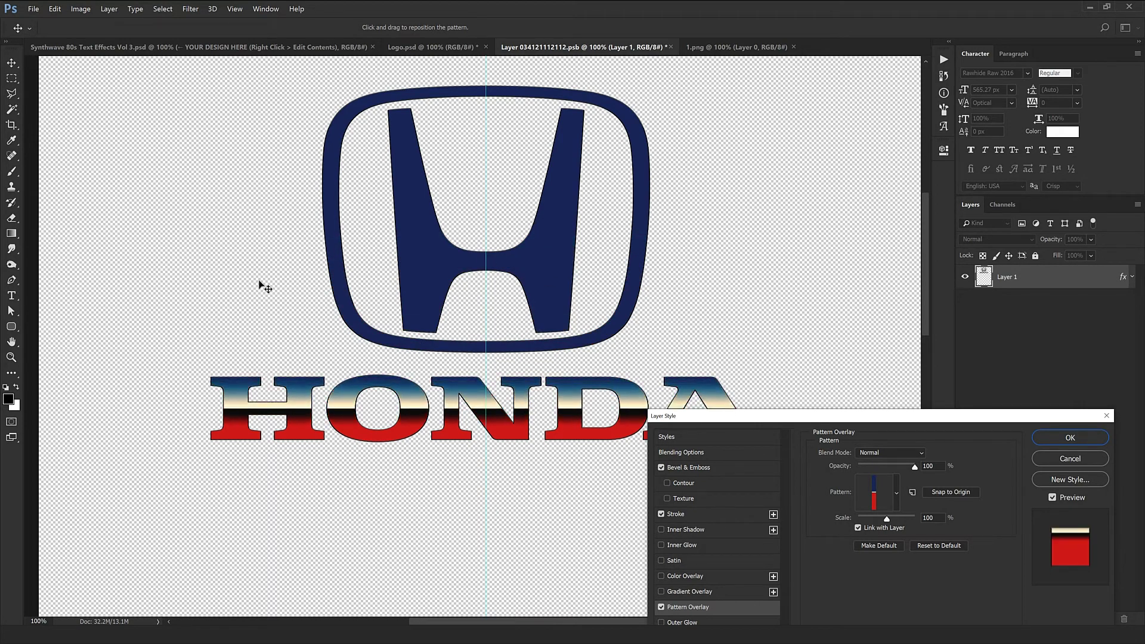
pyautogui.moveTo(478, 373); pyautogui.dragTo(452, 507)
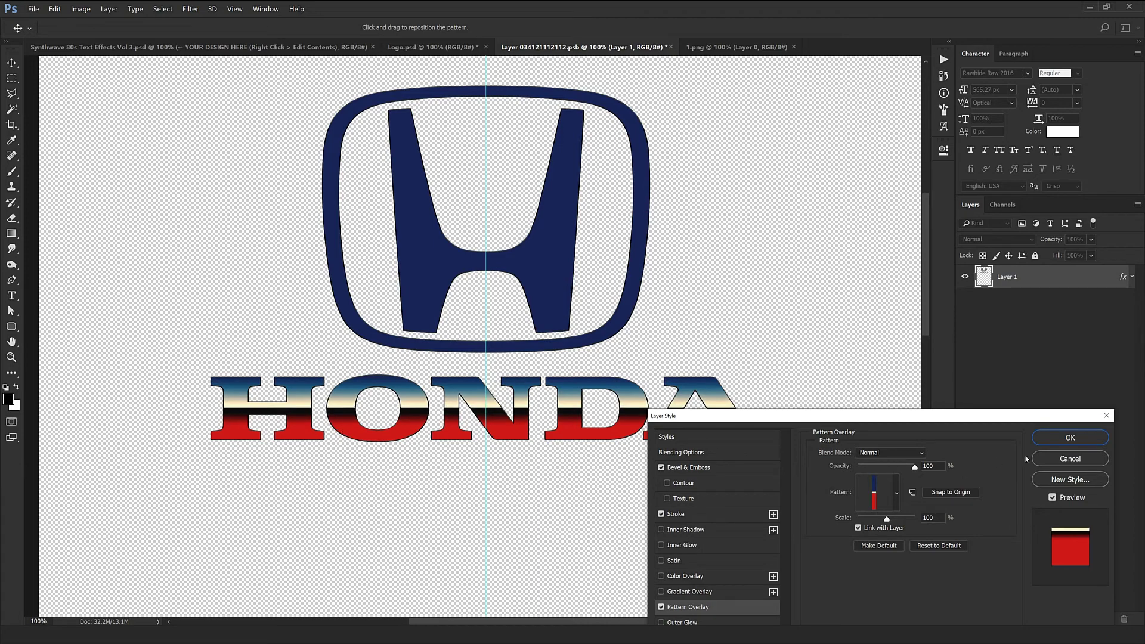
pyautogui.click(1066, 441)
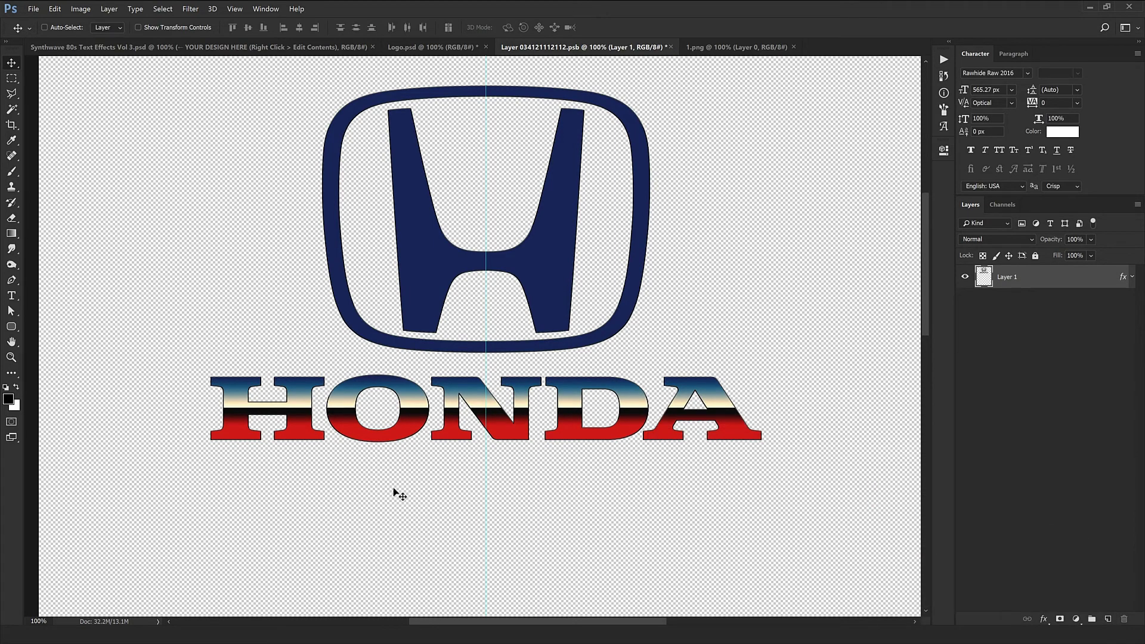
# Marquee-select the H emblem above the HONDA lettering and separate it onto its own layer
pyautogui.click(11, 78)
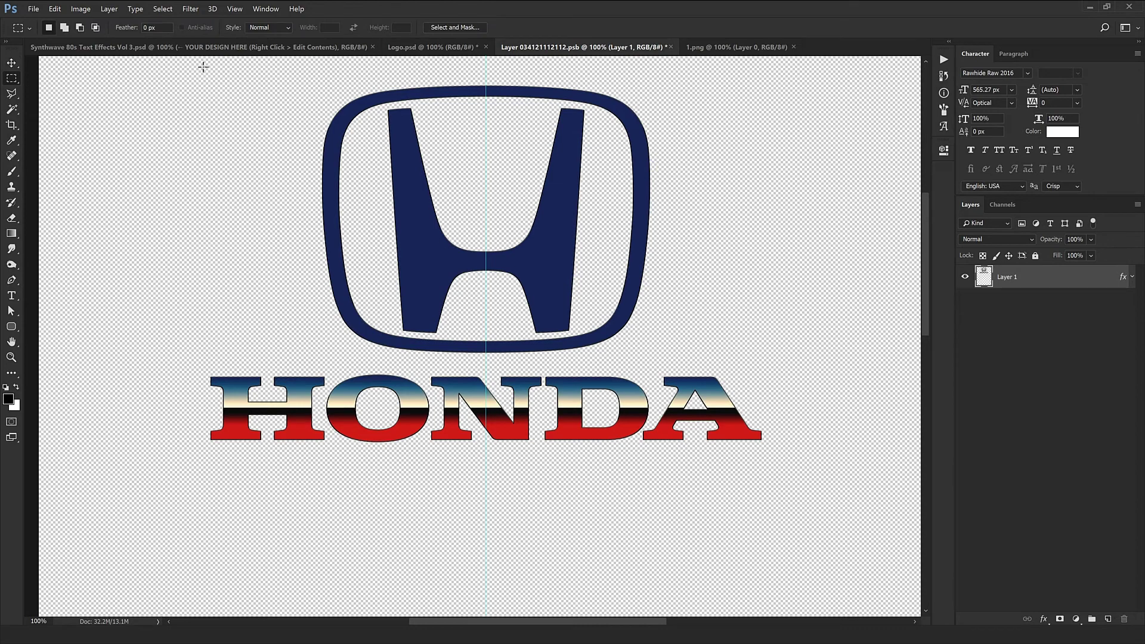
pyautogui.moveTo(205, 65); pyautogui.dragTo(828, 366)
pyautogui.press('v')
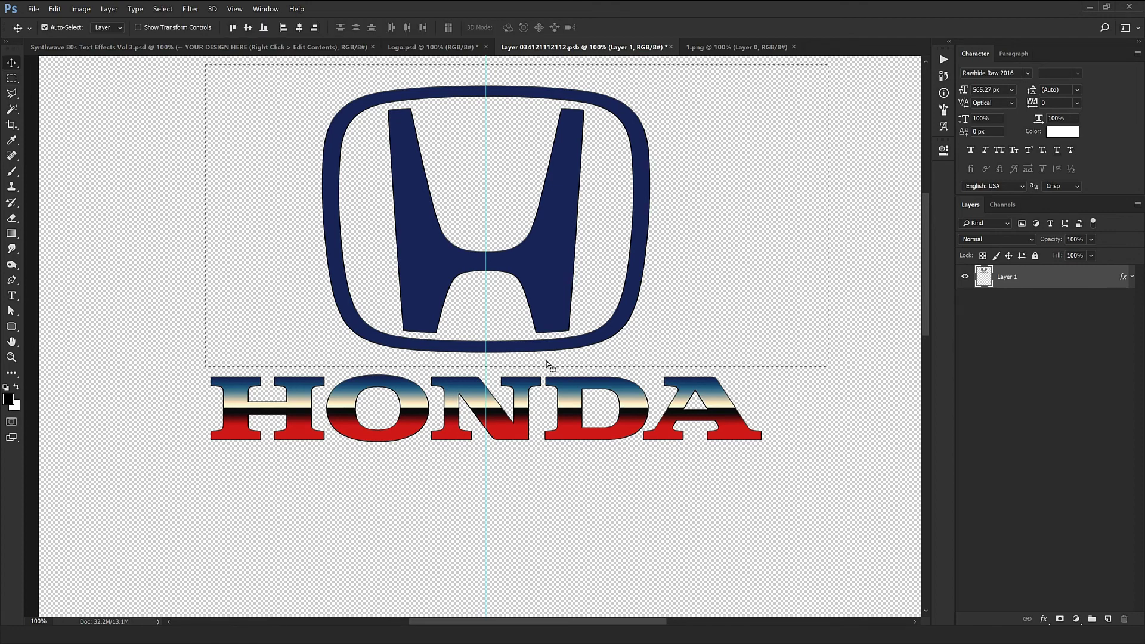
pyautogui.hotkey('ctrl', 'j')
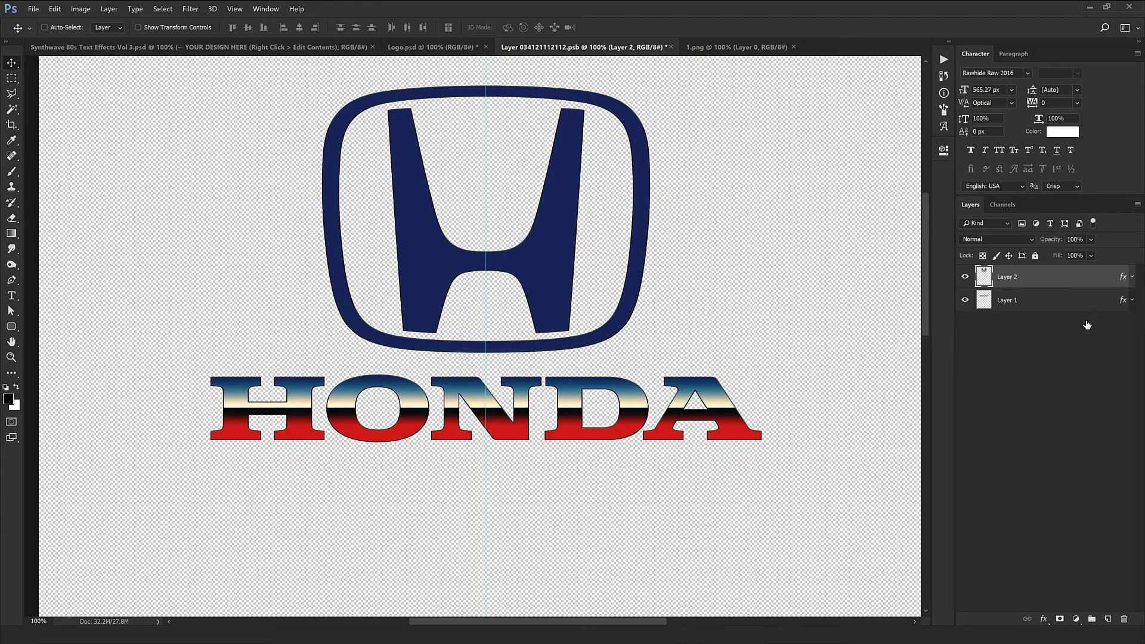
# Set the emblem layer's Pattern Overlay scale to 200% and reposition the pattern so its black band crosses the H's crossbar
pyautogui.doubleClick(973, 283)
pyautogui.moveTo(738, 121); pyautogui.dragTo(1005, 338)
pyautogui.click(648, 528)
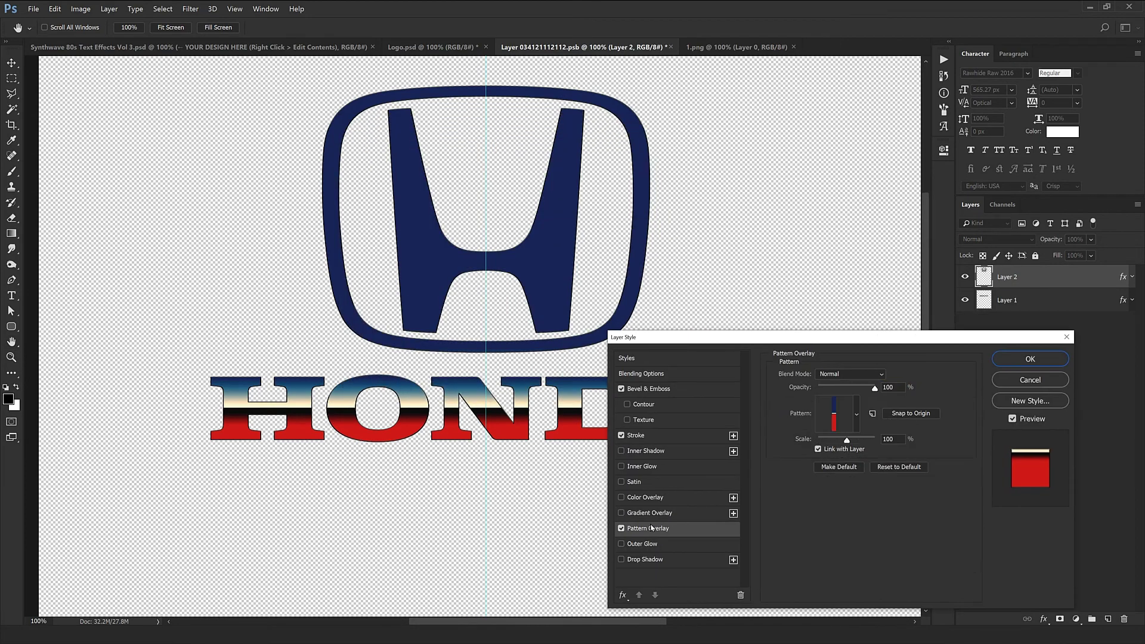
pyautogui.moveTo(529, 461); pyautogui.dragTo(544, 347)
pyautogui.click(815, 438)
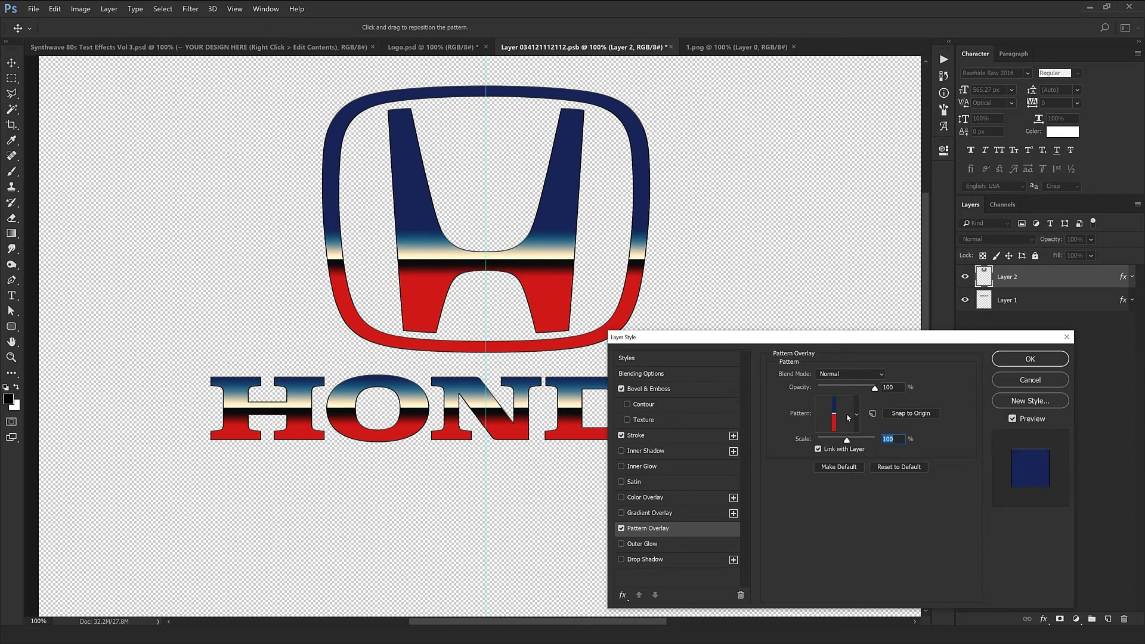
pyautogui.write('200')
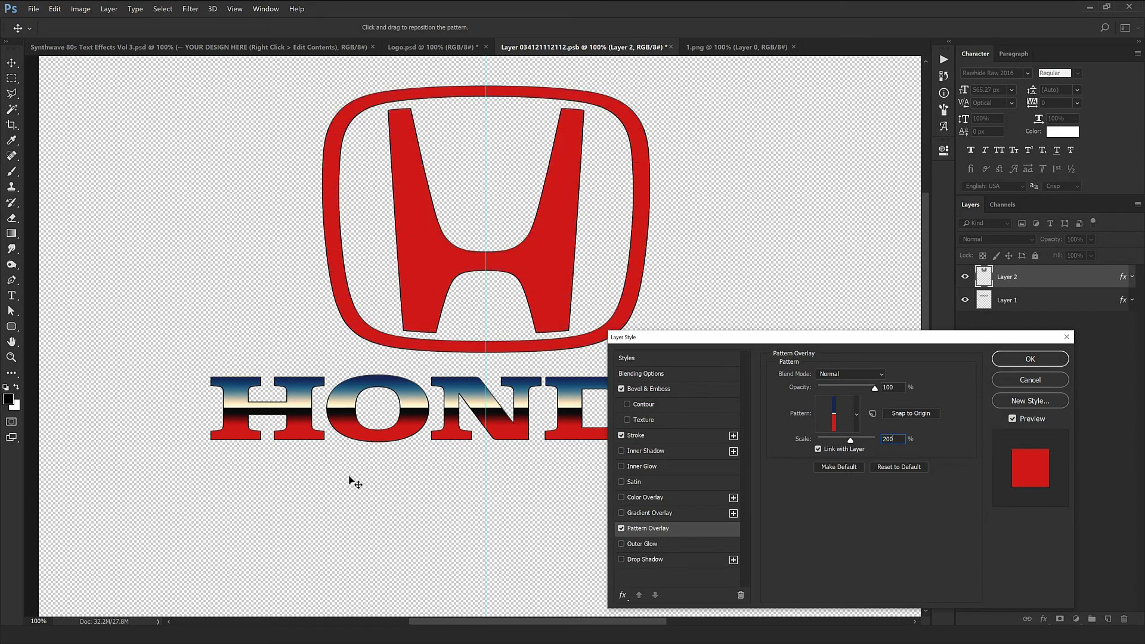
pyautogui.moveTo(359, 337)
pyautogui.mouseDown()
pyautogui.moveTo(376, 222)
pyautogui.moveTo(342, 171)
pyautogui.moveTo(349, 382)
pyautogui.moveTo(363, 340)
pyautogui.mouseUp()
pyautogui.click(1050, 367)
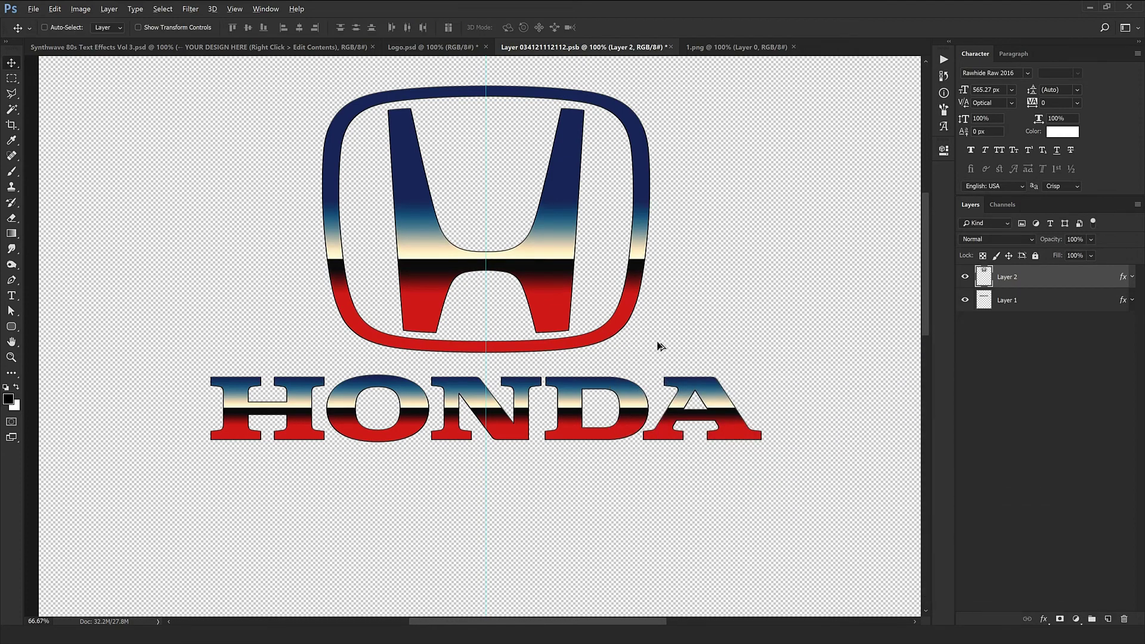
# Close 1.png, then close the smart object document and save its changes to update the template
pyautogui.hotkey('ctrl', '-')
pyautogui.rightClick(752, 48)
pyautogui.click(769, 59)
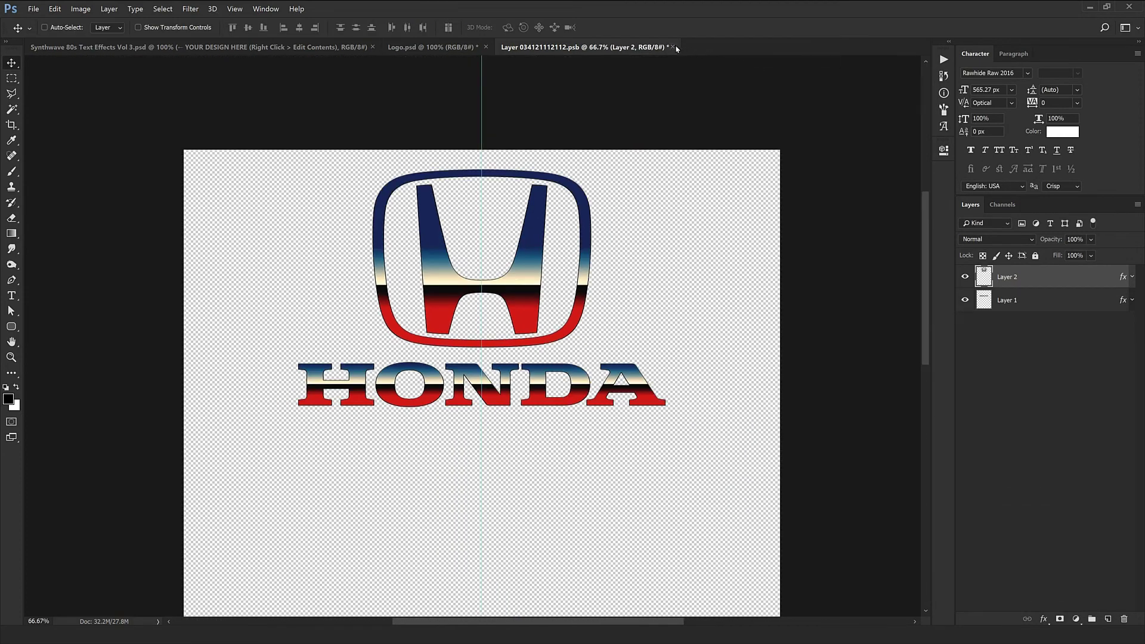
pyautogui.click(672, 47)
pyautogui.click(528, 240)
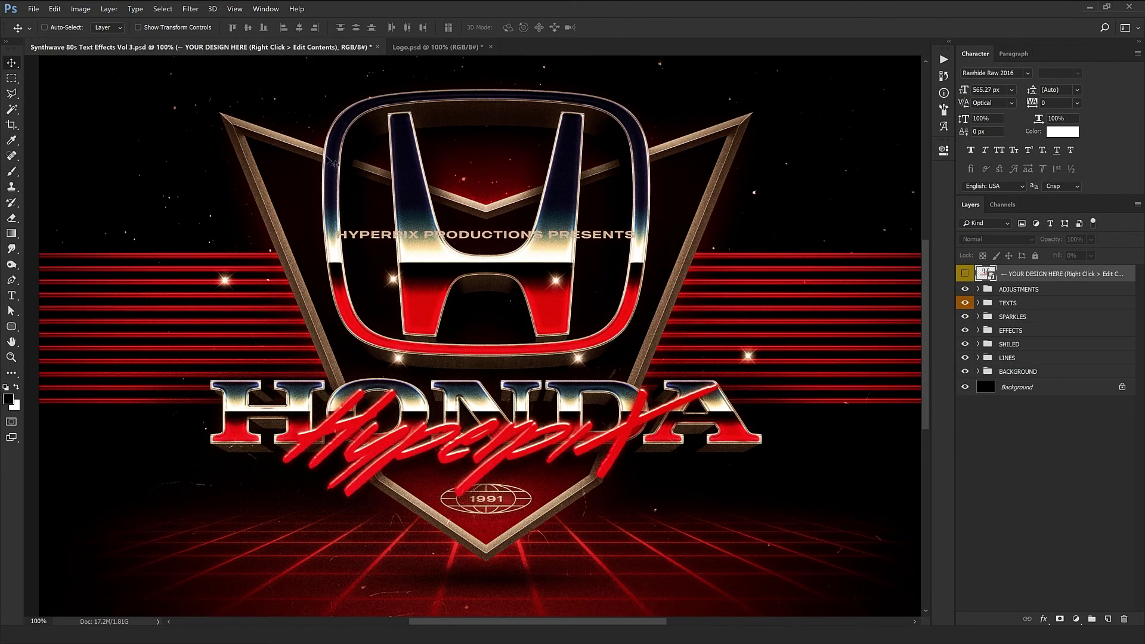
# Hide the TEXTS and SPARKLES groups in the template so only the HONDA artwork shows over the shield
pyautogui.click(966, 304)
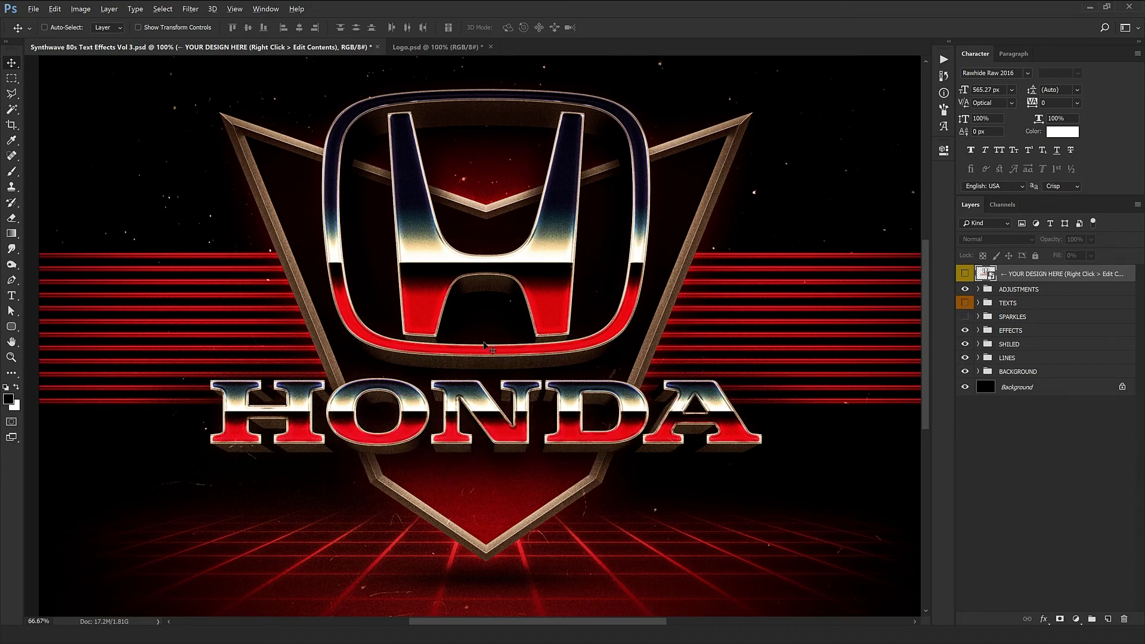
# Move the EFFECTS group with the HONDA artwork down toward the floor grid and hide the SHILED group
pyautogui.hotkey('ctrl', '-')
pyautogui.click(1033, 332)
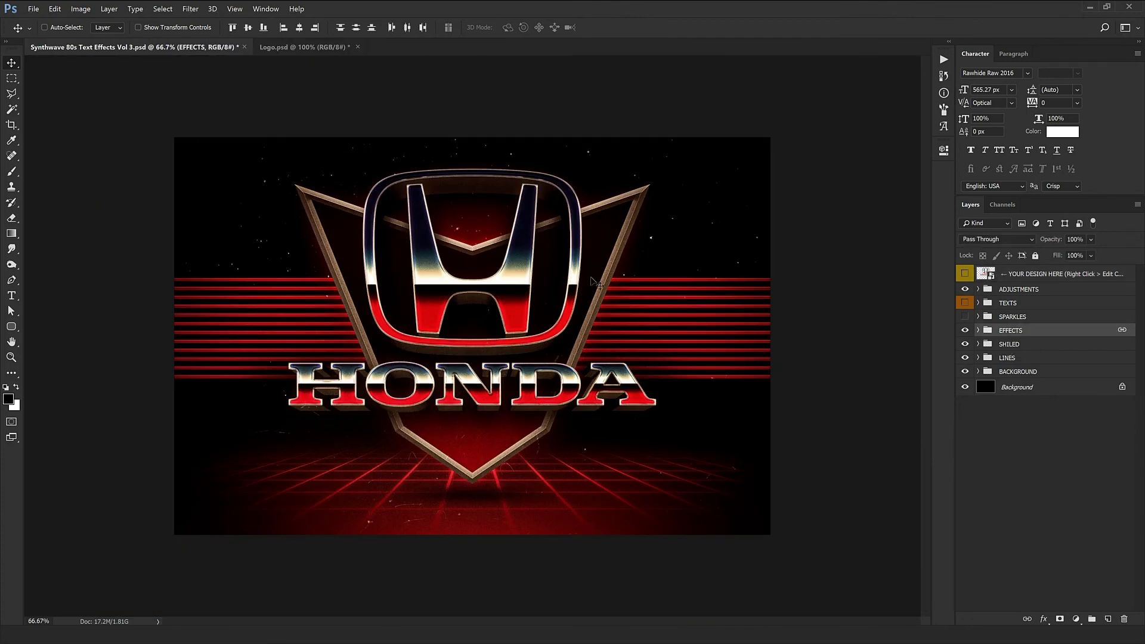
pyautogui.hotkey('shift', 'Down')
pyautogui.hotkey('shift', 'Down')
pyautogui.hotkey('shift', 'Down')
pyautogui.hotkey('shift', 'Down')
pyautogui.hotkey('shift', 'Down')
pyautogui.hotkey('shift', 'Down')
pyautogui.hotkey('shift', 'Down')
pyautogui.hotkey('shift', 'Down')
pyautogui.hotkey('shift', 'Down')
pyautogui.hotkey('shift', 'Down')
pyautogui.hotkey('shift', 'Down')
pyautogui.hotkey('shift', 'Down')
pyautogui.hotkey('shift', 'Down')
pyautogui.hotkey('shift', 'Down')
pyautogui.hotkey('shift', 'Down')
pyautogui.hotkey('shift', 'Down')
pyautogui.hotkey('shift', 'Down')
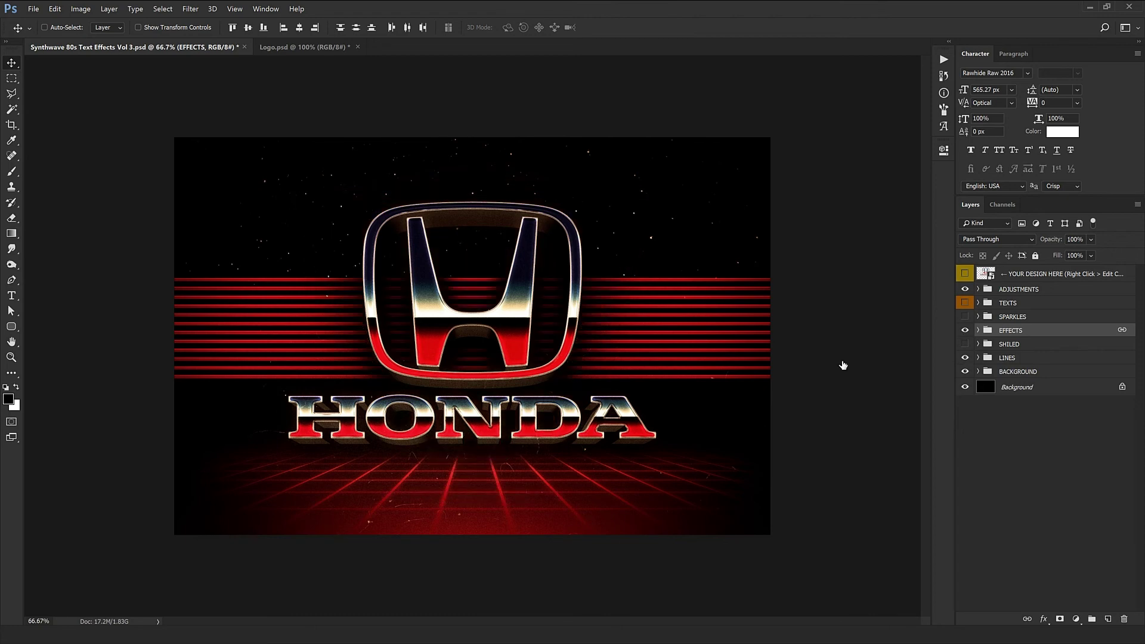
# Lower the opacity of the SHADOW group inside EFFECTS to 60%
pyautogui.click(978, 332)
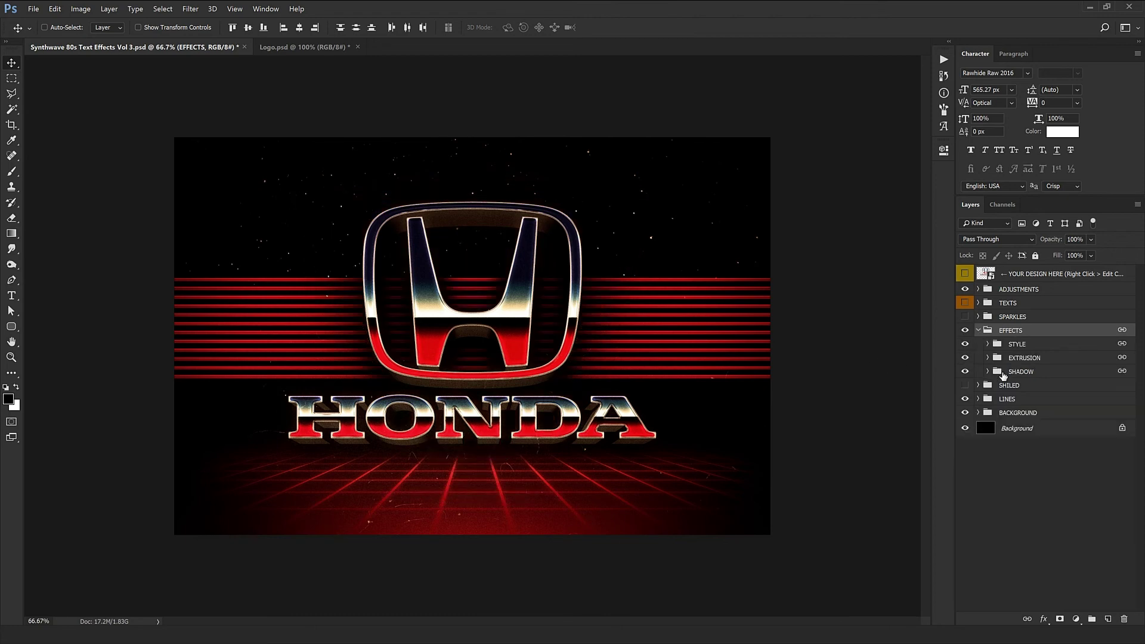
pyautogui.click(1031, 373)
pyautogui.moveTo(1051, 239); pyautogui.dragTo(994, 253)
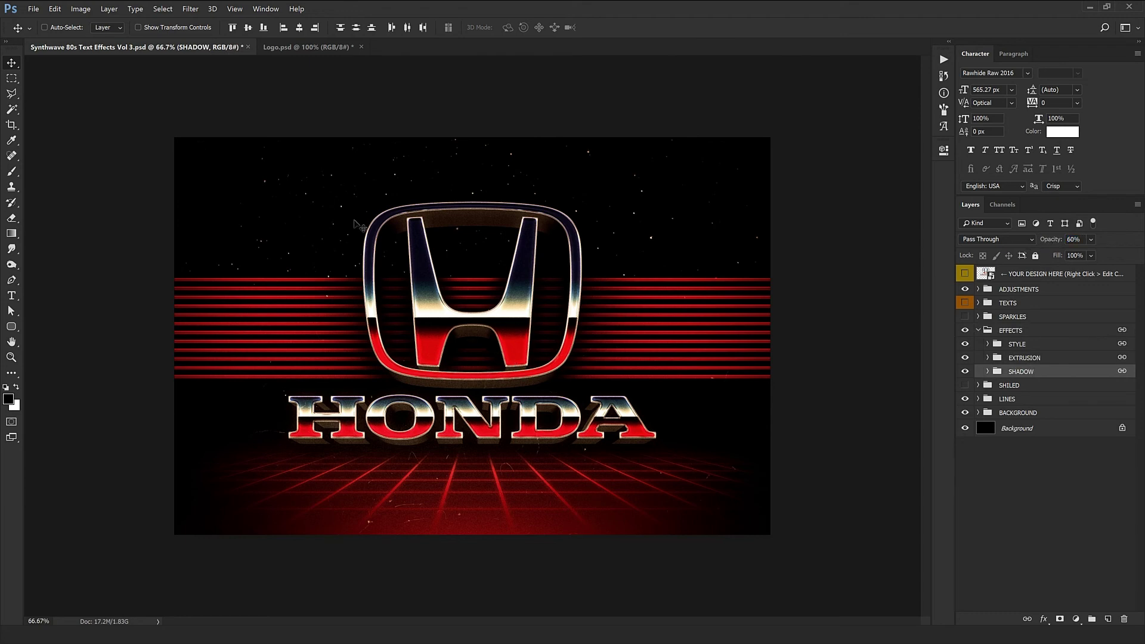
# Compare the template with the finished Logo.psd reference, examining the stripes, tagline and floor grid
pyautogui.click(354, 48)
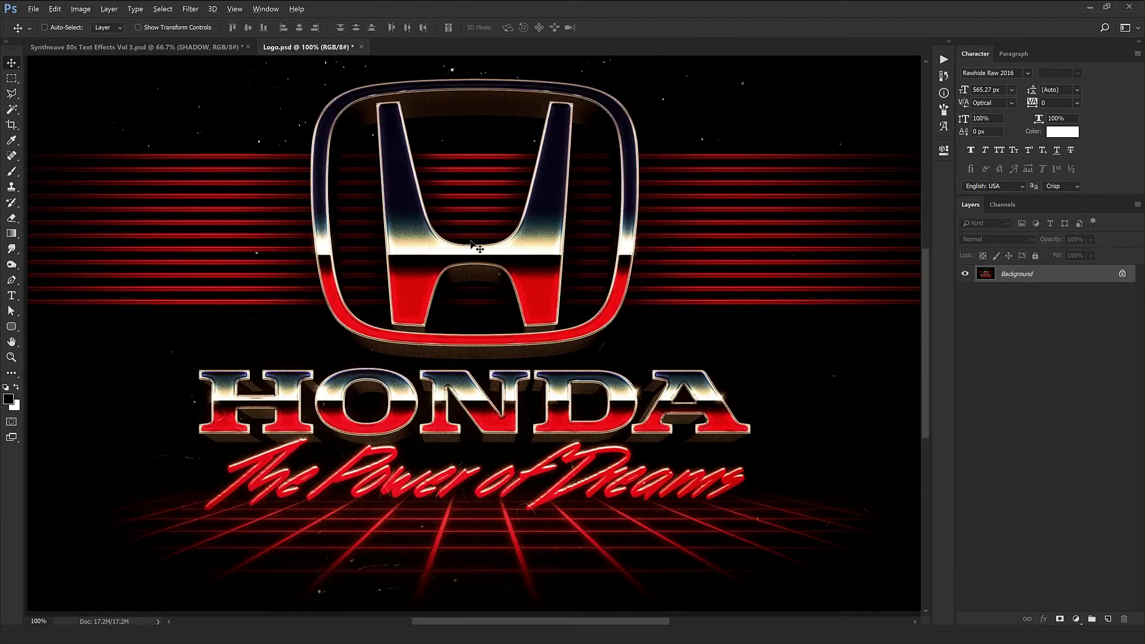
pyautogui.hotkey('ctrl', '-')
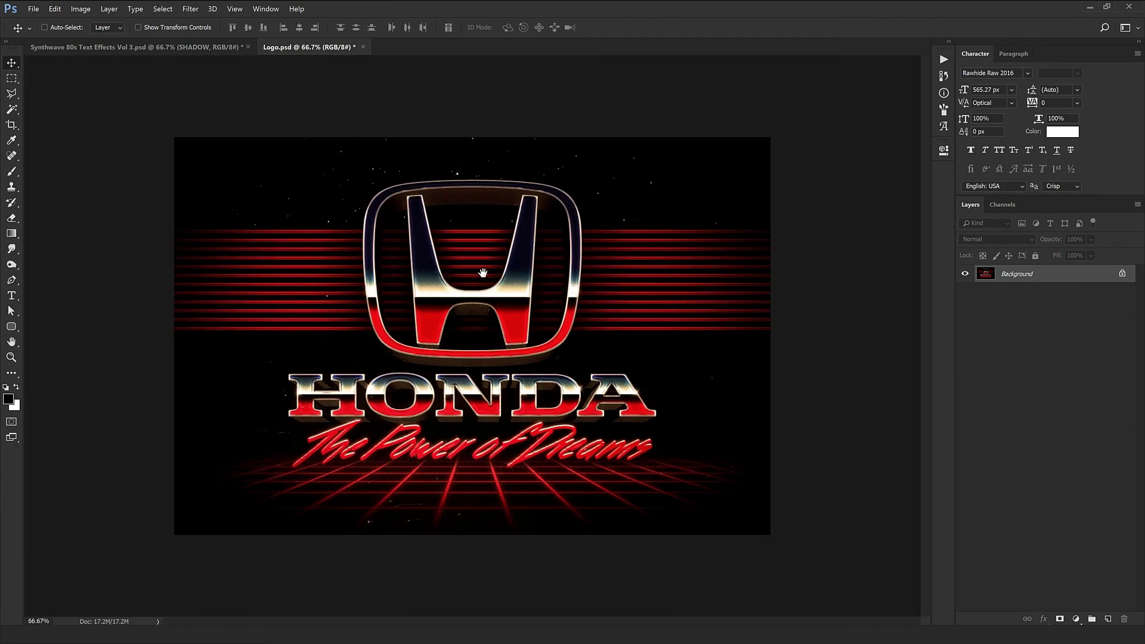
pyautogui.hotkey('ctrl', '+')
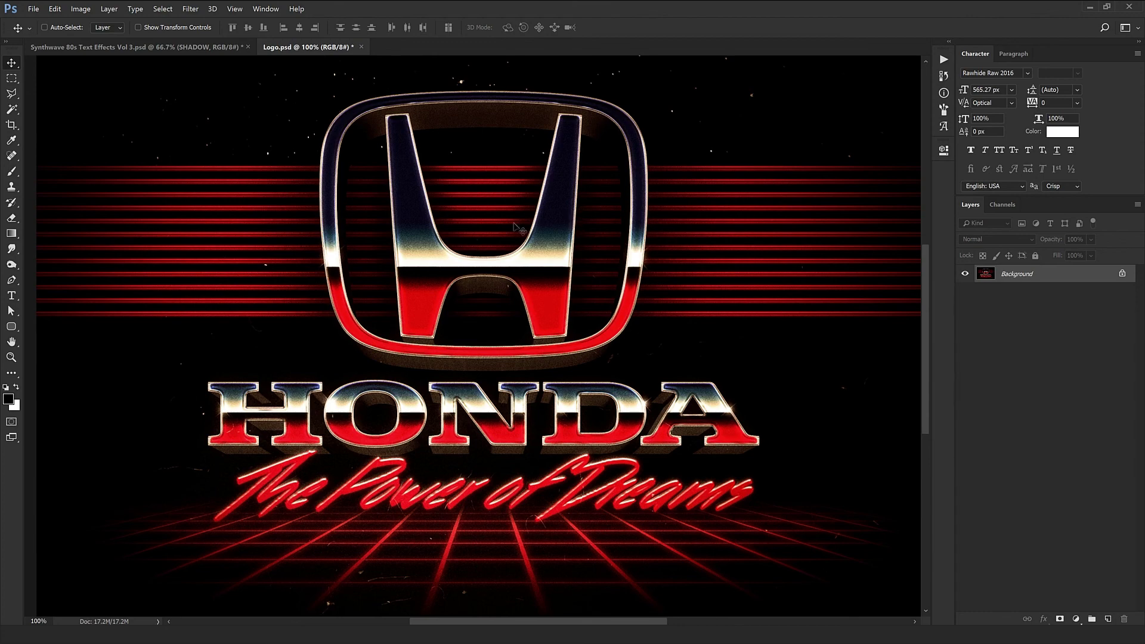
pyautogui.hotkey('ctrl', 'Tab')
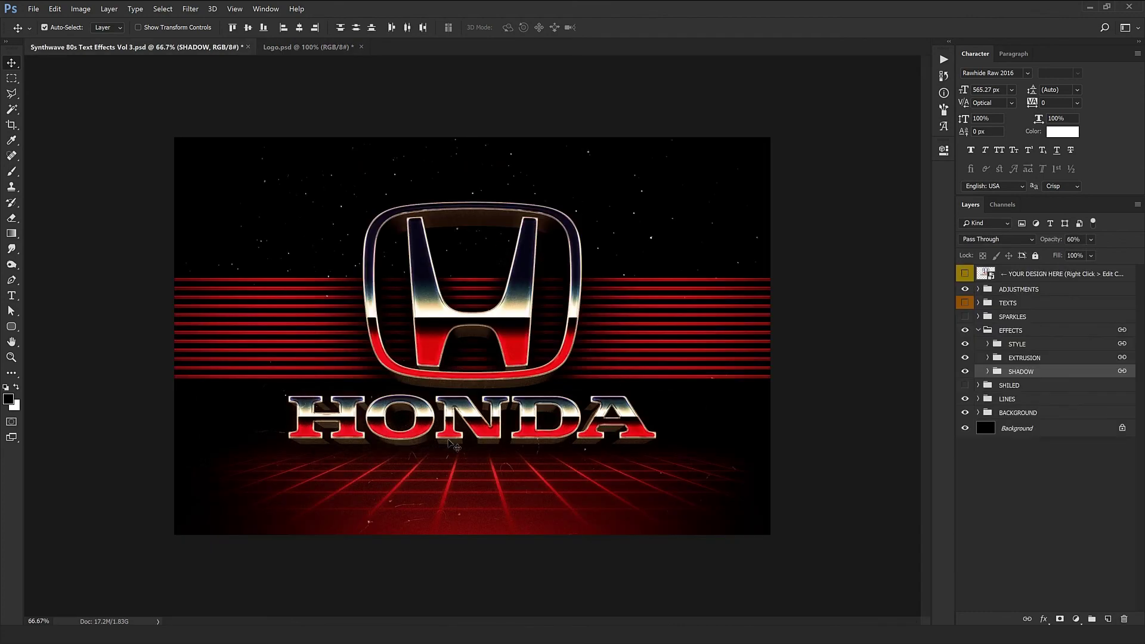
pyautogui.hotkey('ctrl', 'Tab')
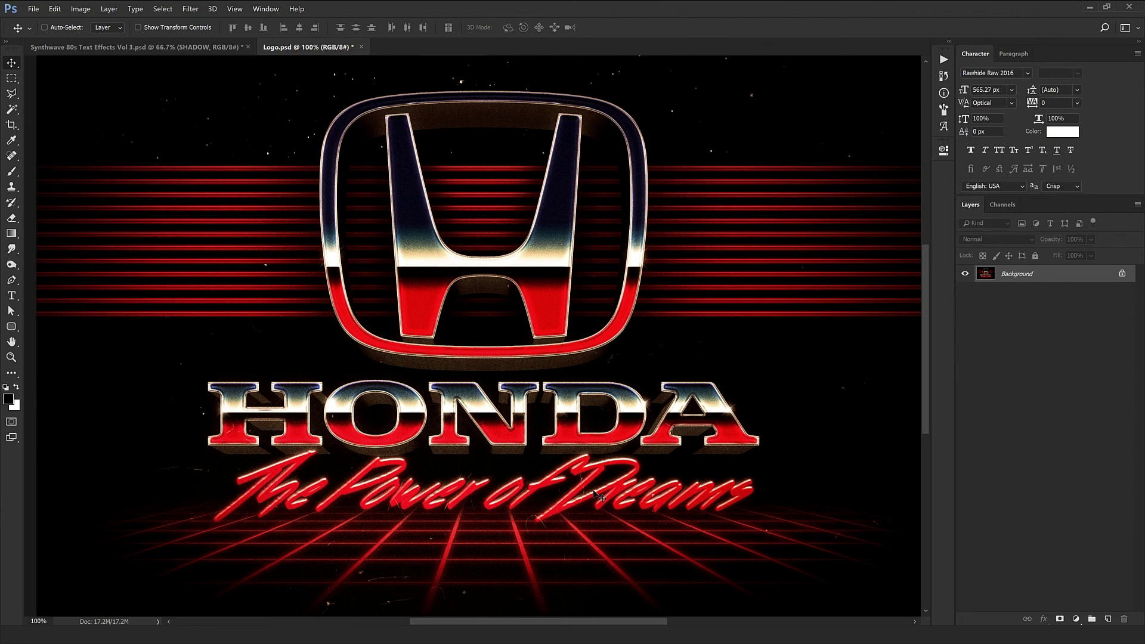
pyautogui.hotkey('ctrl', 'Tab')
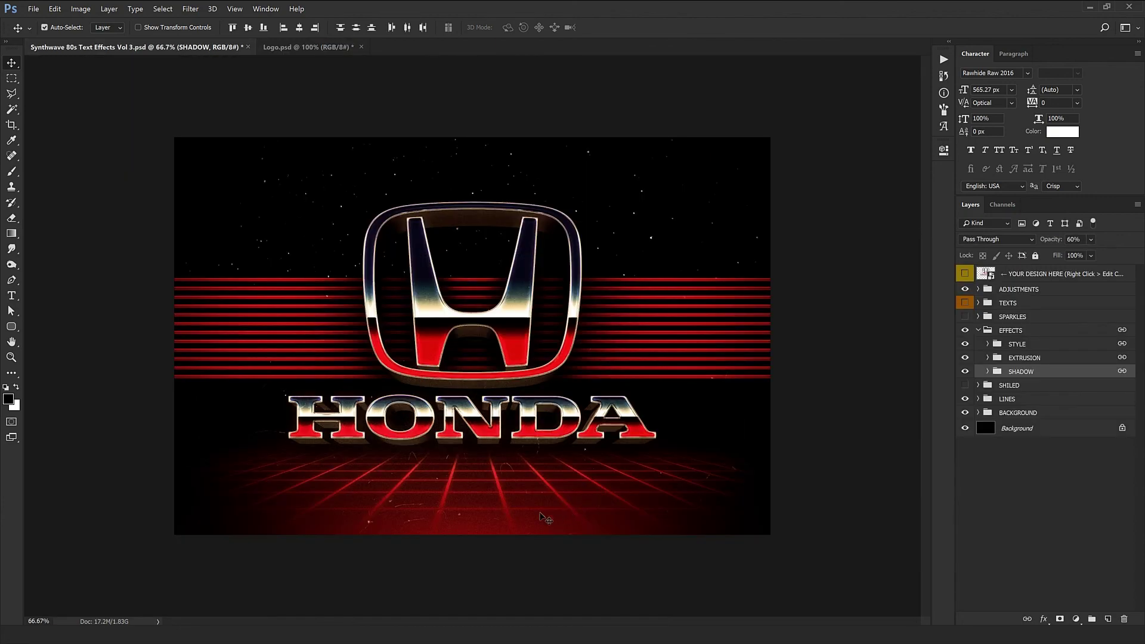
# Hide the Red Color layer and duplicate the GRIDS group within BACKGROUND, checking the result against Logo.psd
pyautogui.click(985, 472)
pyautogui.click(979, 471)
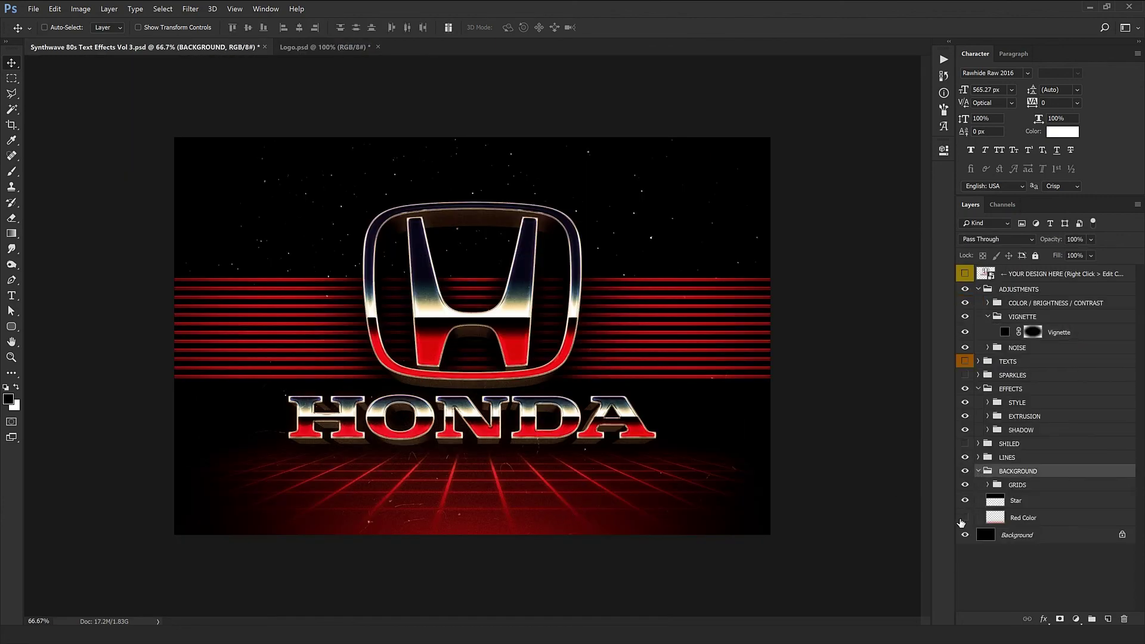
pyautogui.click(1043, 487)
pyautogui.hotkey('ctrl', 'j')
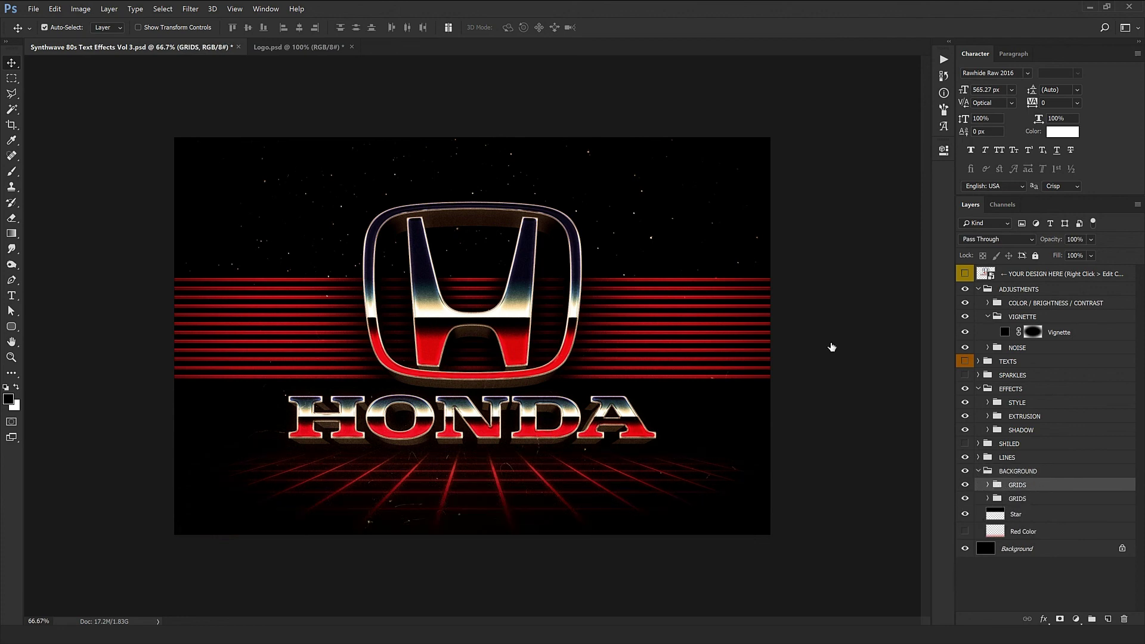
pyautogui.hotkey('ctrl', 'Tab')
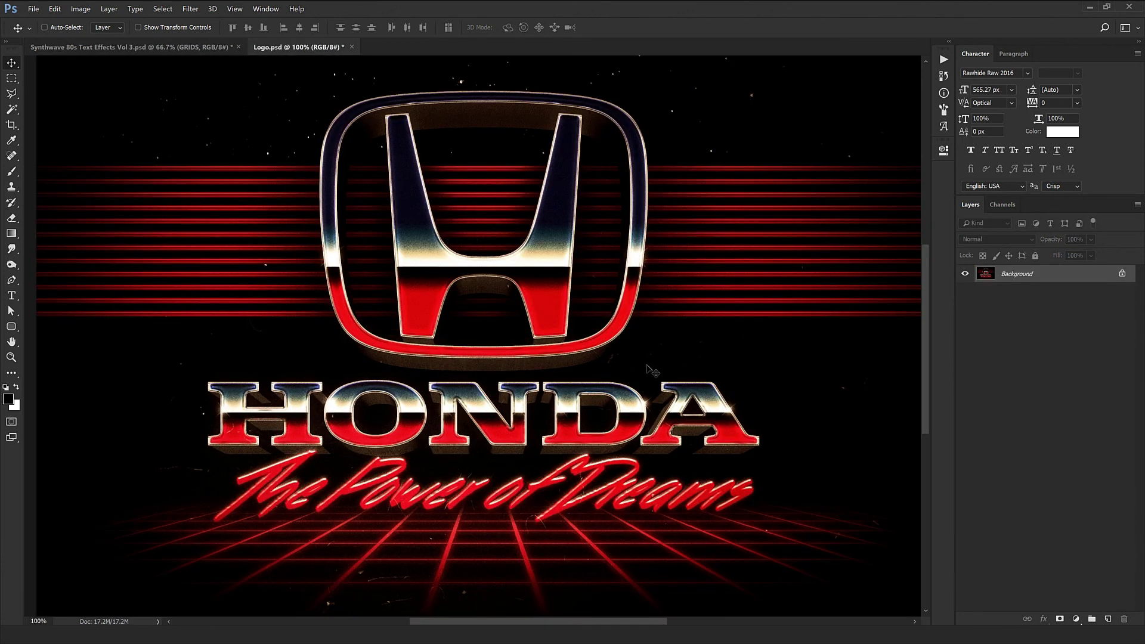
pyautogui.moveTo(655, 370); pyautogui.dragTo(616, 368)
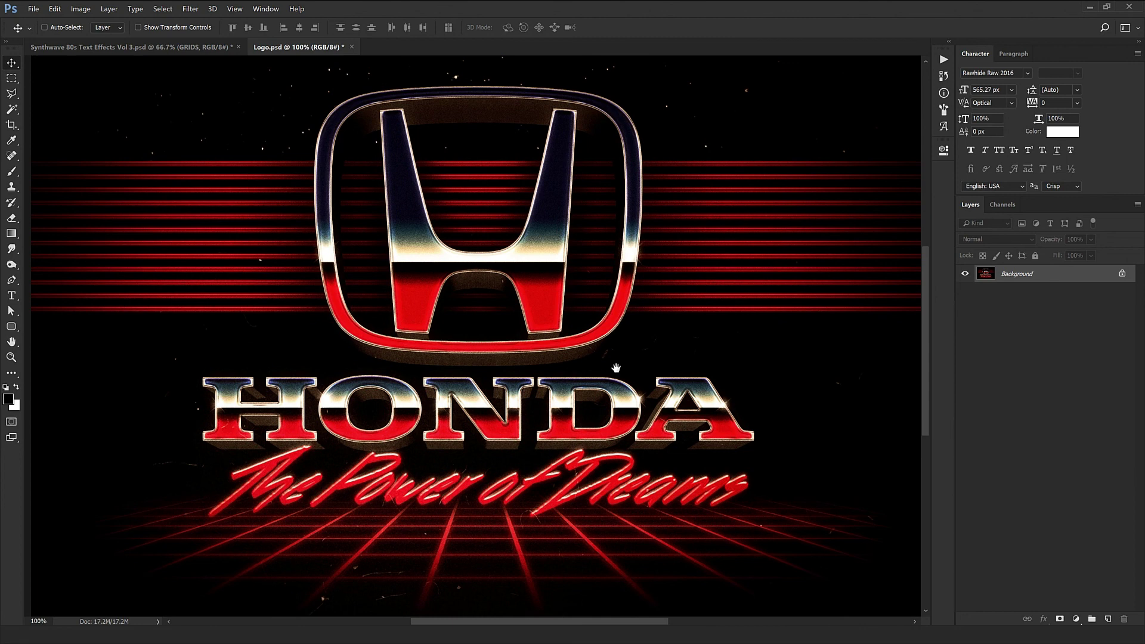